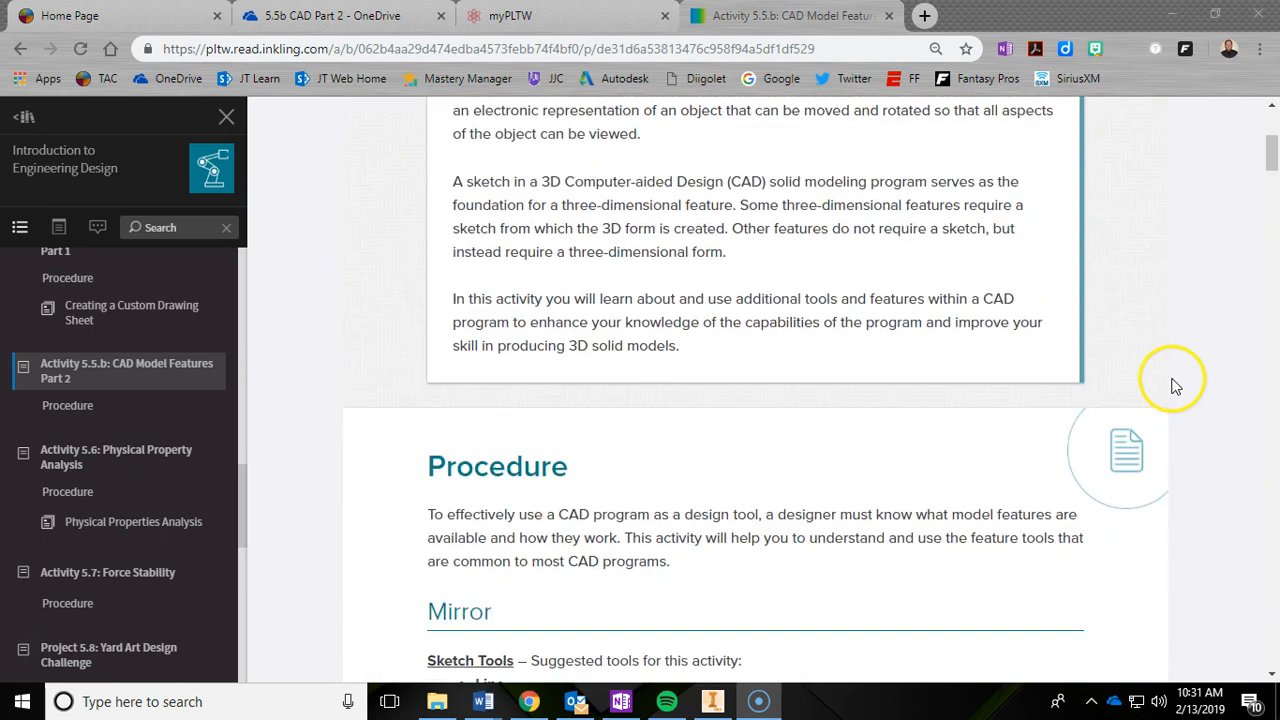
Read the Mirror activity's tool lists and step 1 figures, and check the folder direction on the 5.5b OneNote page
scroll(1177, 386, "down", 1)
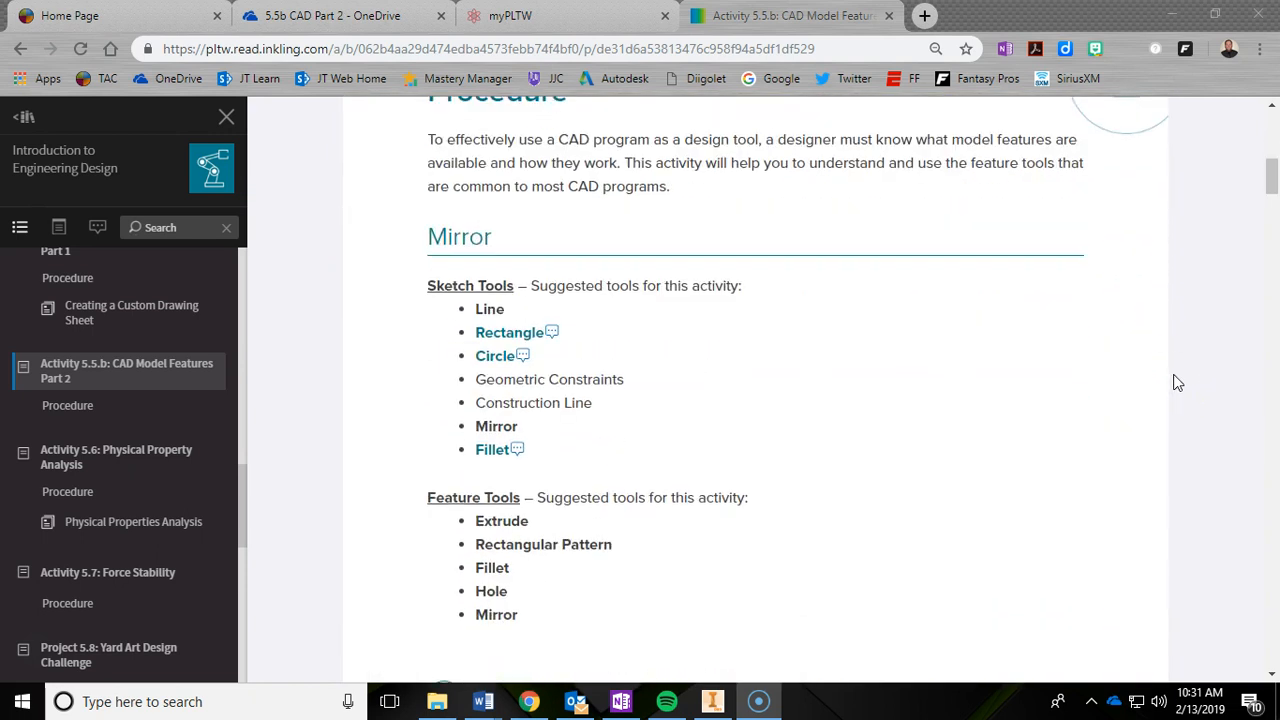
left_click_drag(427, 290, 516, 289)
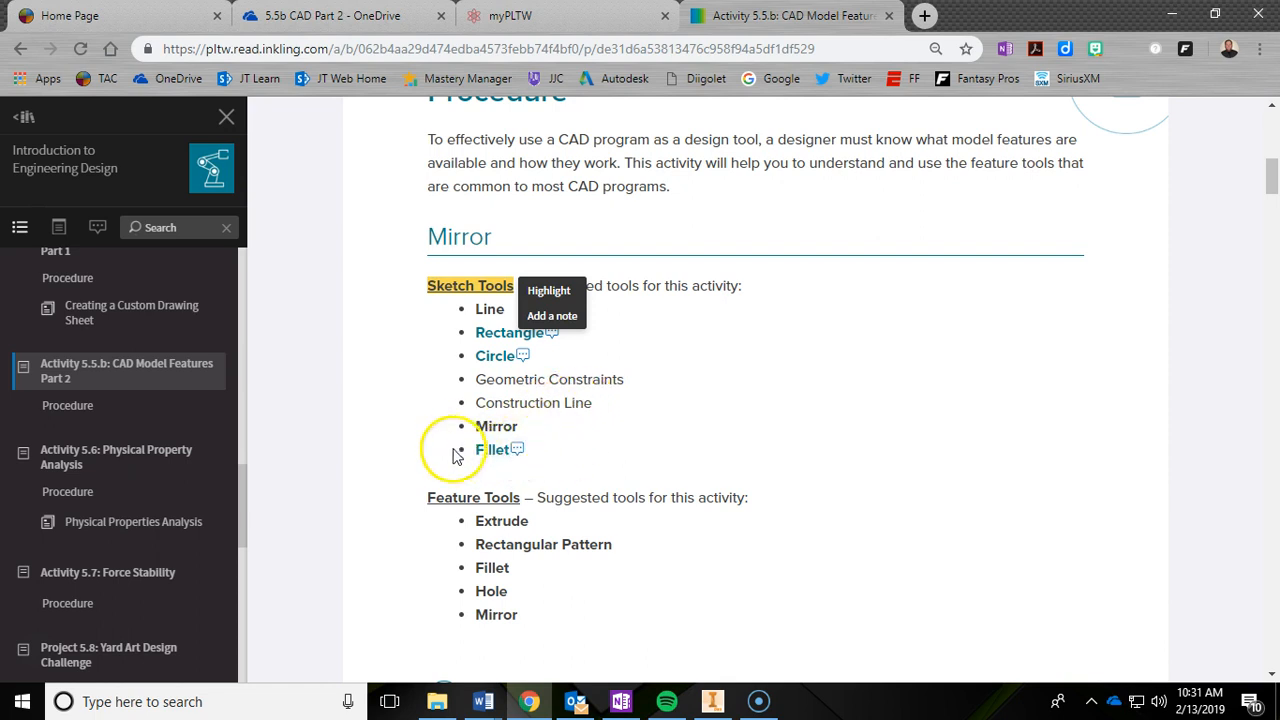
scroll(767, 413, "down", 3)
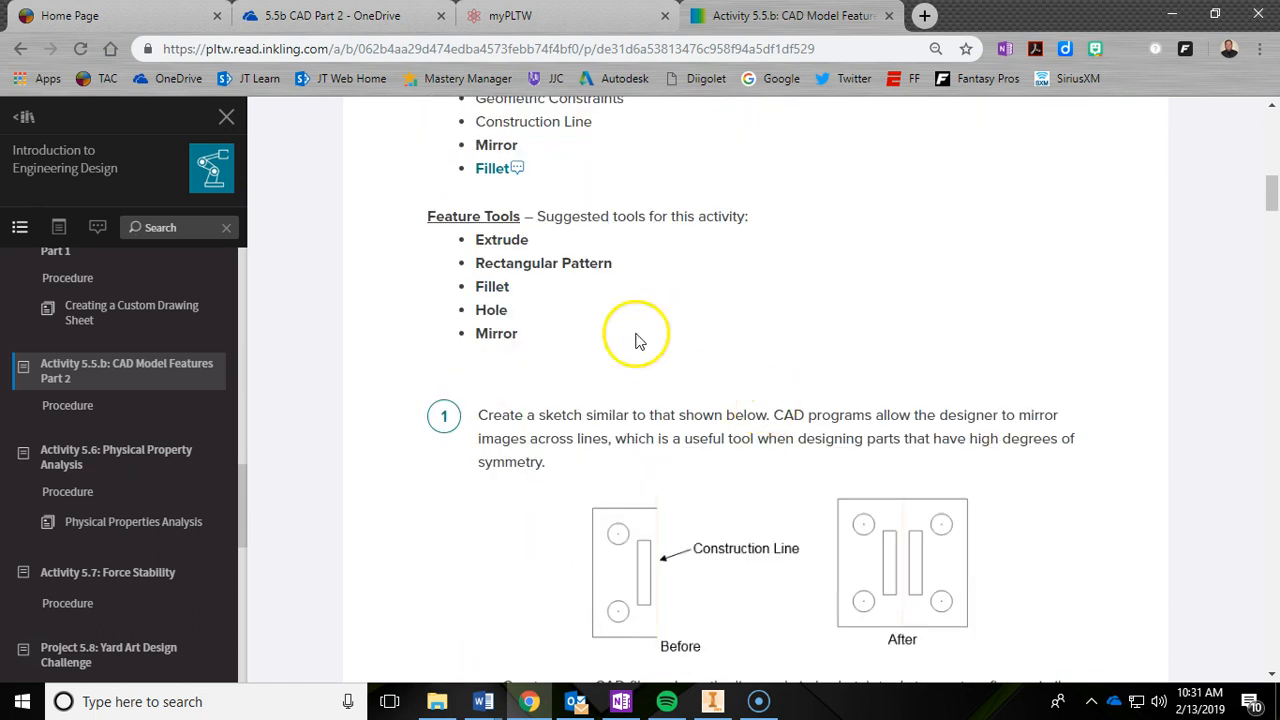
scroll(723, 337, "down", 2)
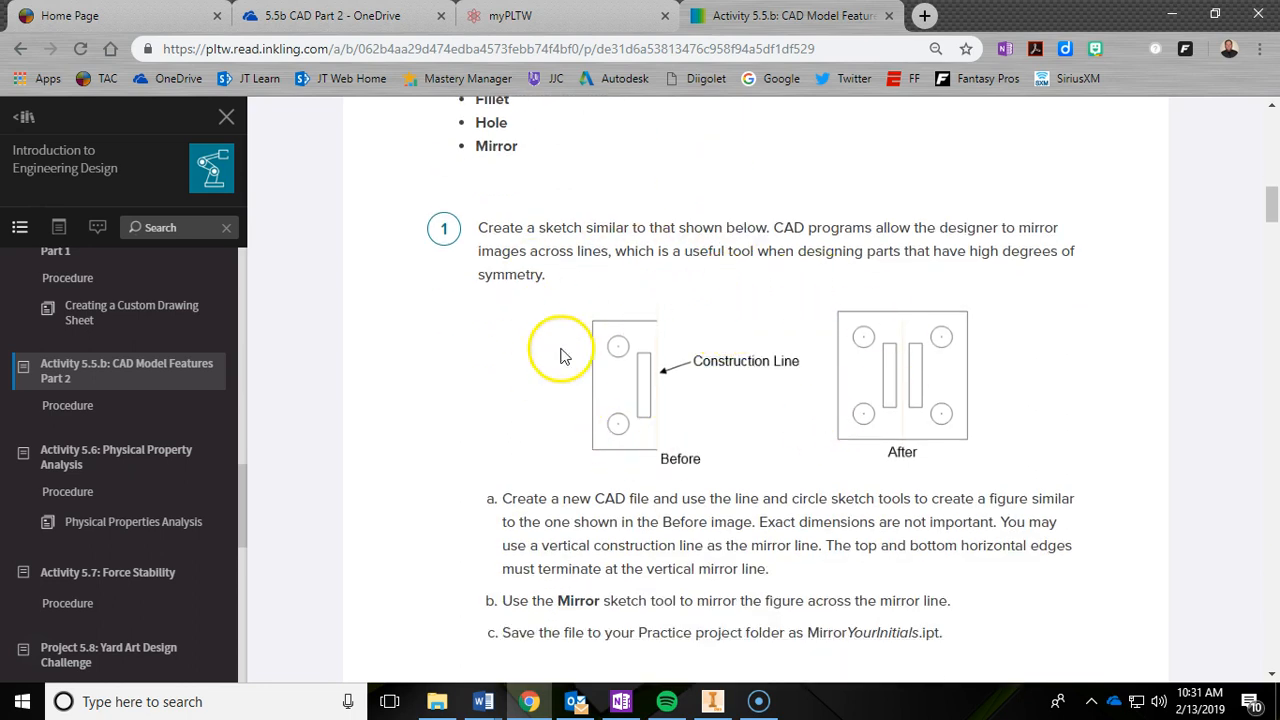
scroll(640, 347, "down", 1)
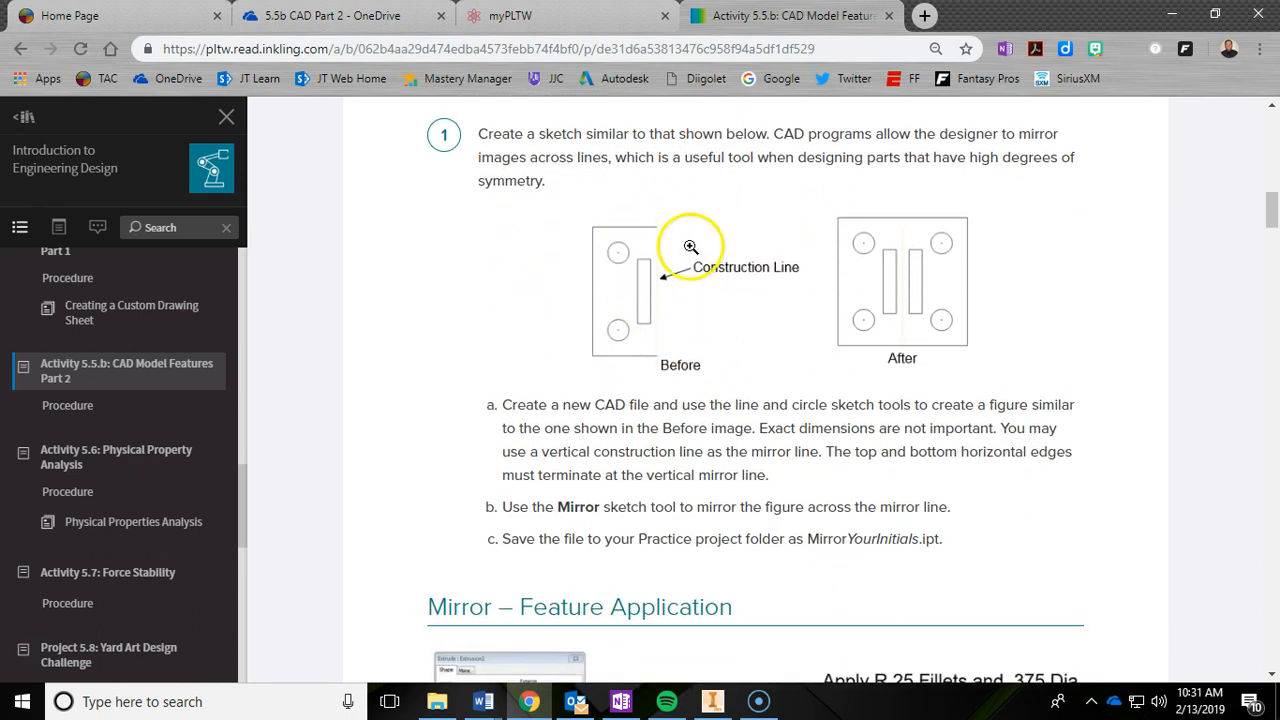
scroll(847, 321, "up", 1)
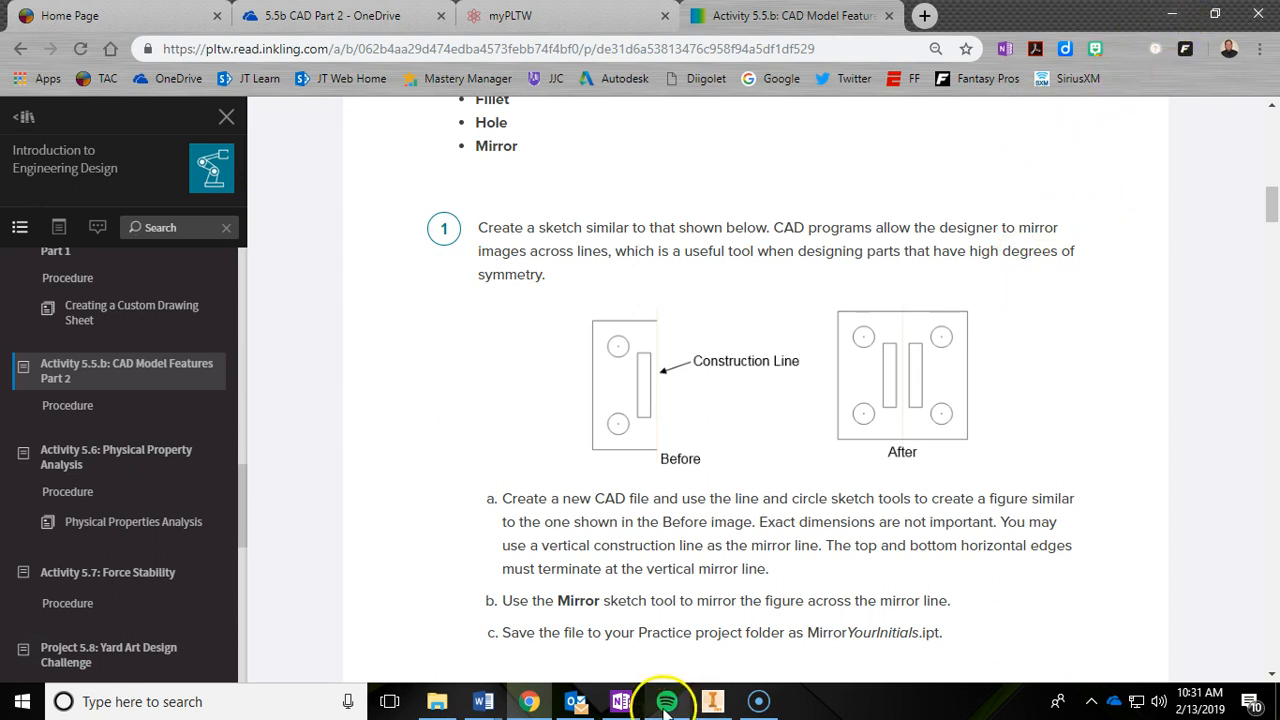
left_click(621, 703)
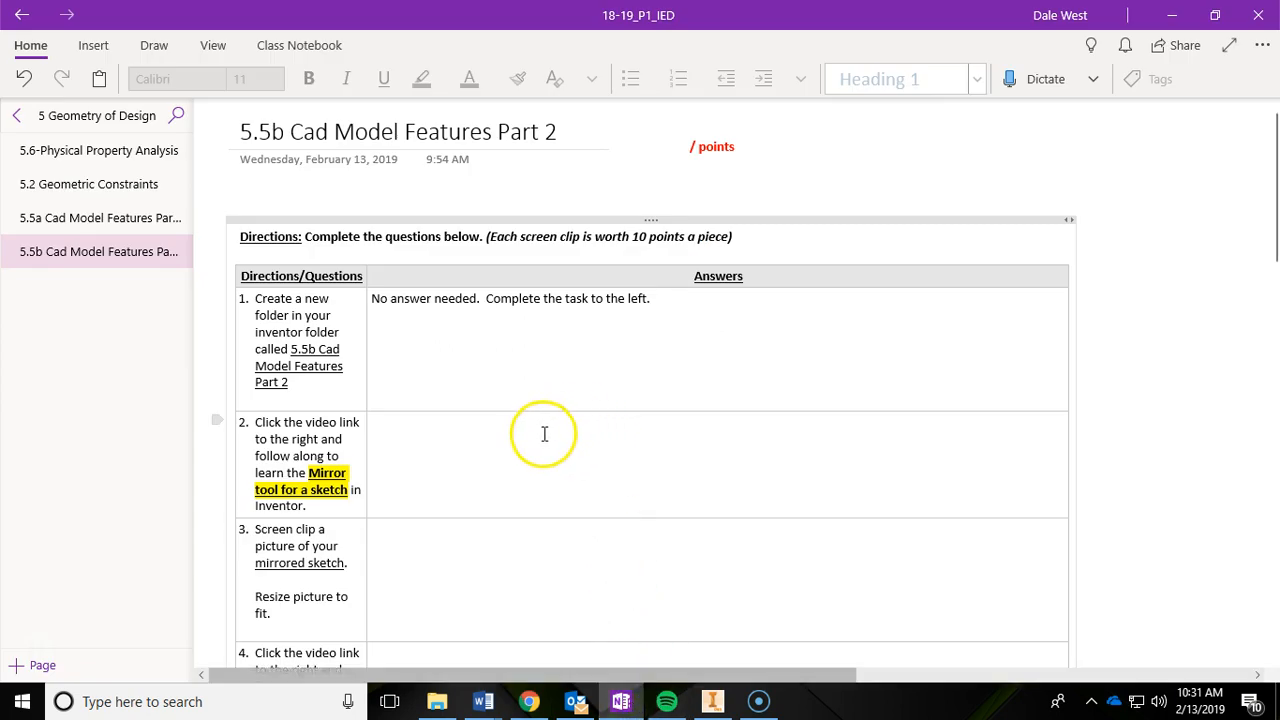
left_click_drag(257, 303, 327, 379)
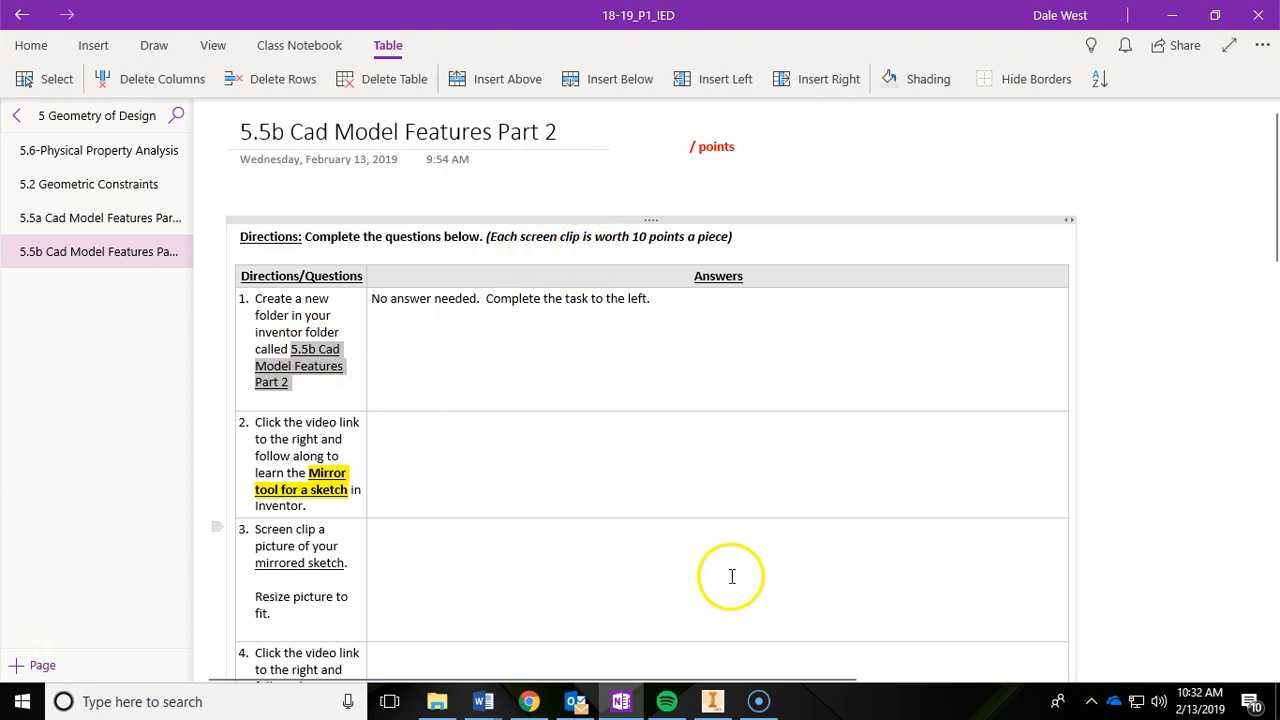
Switch to Inventor and create a new part from the English Standard (in).ipt template
left_click(713, 702)
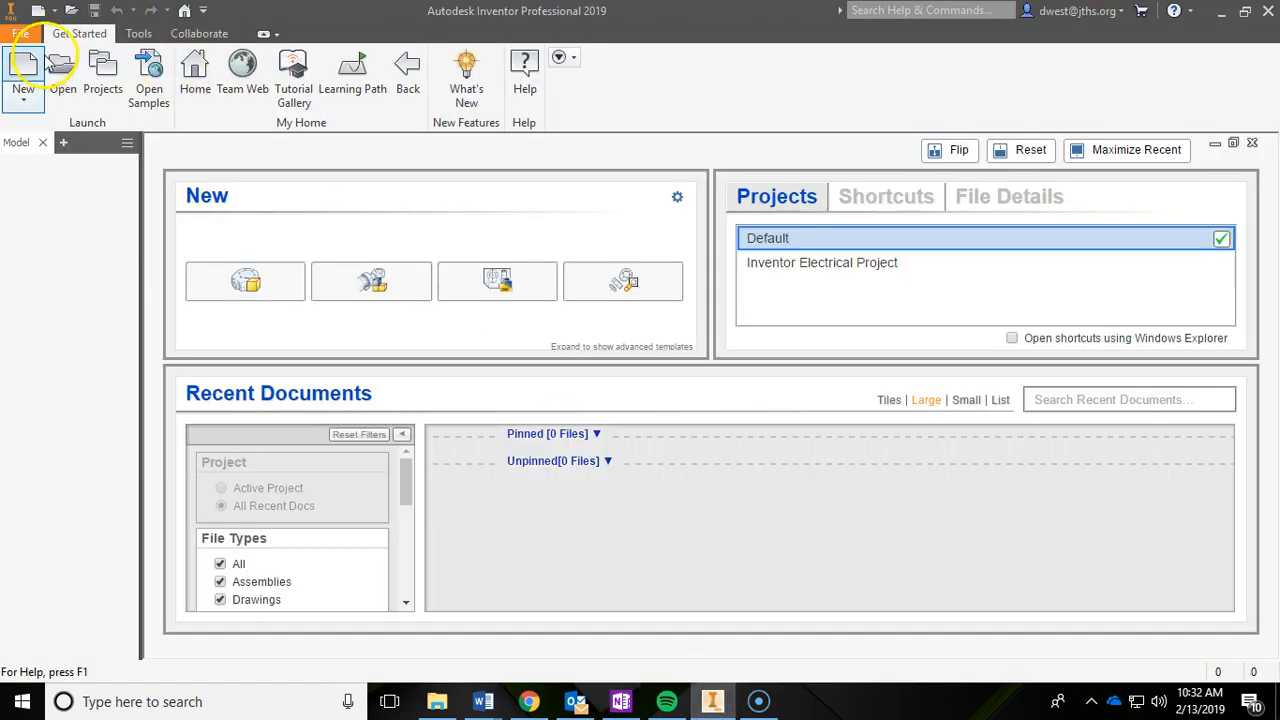
left_click(23, 70)
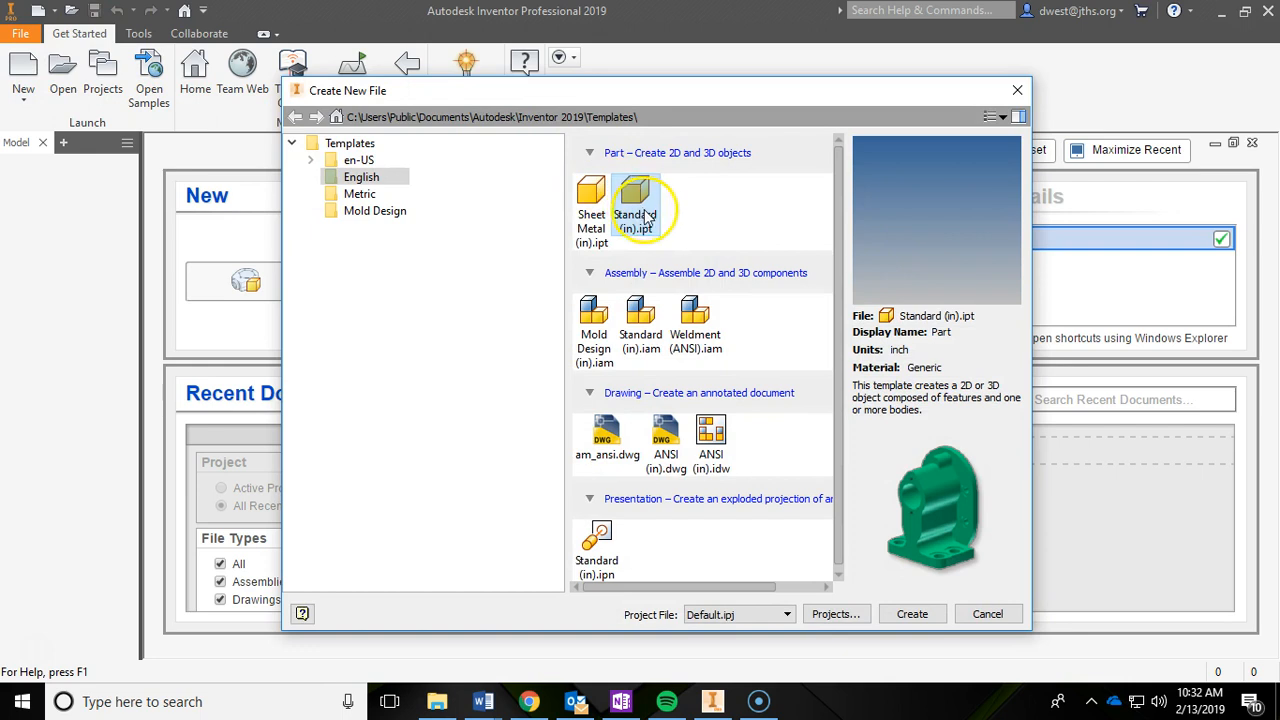
left_click(910, 618)
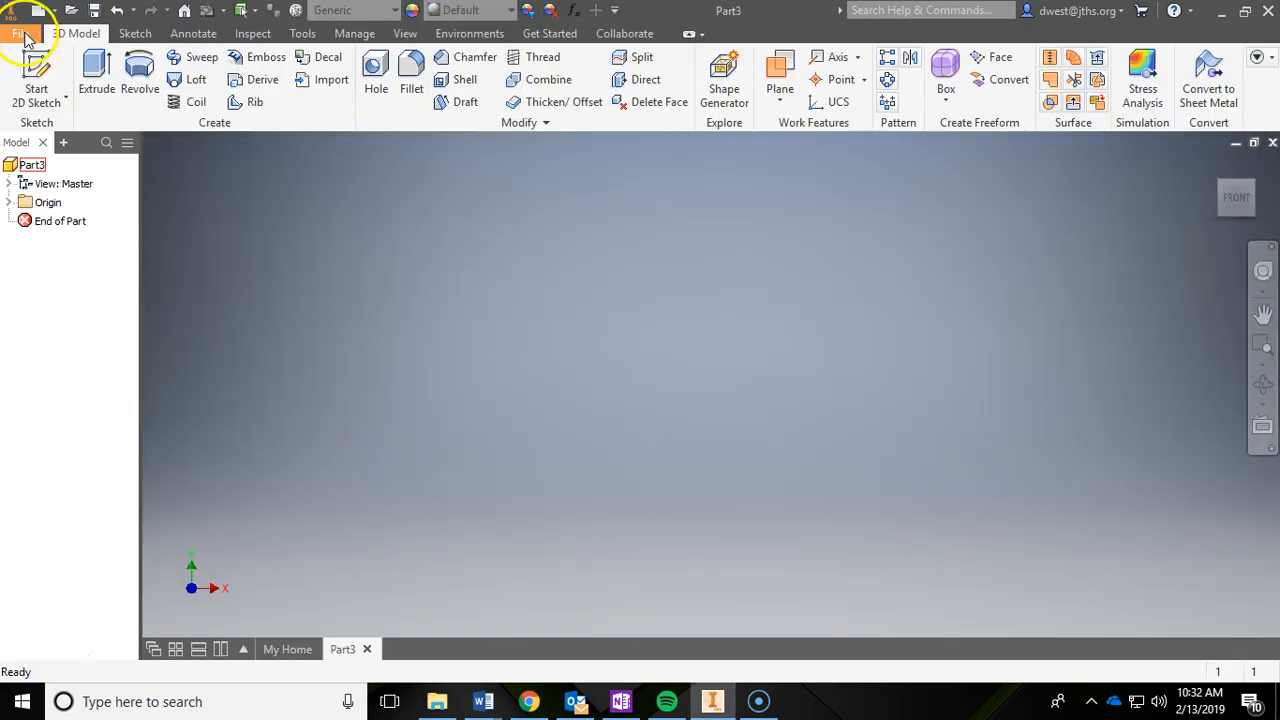
Save the new part as Mirror Sketch in the Downloads folder
left_click(28, 35)
left_click(86, 236)
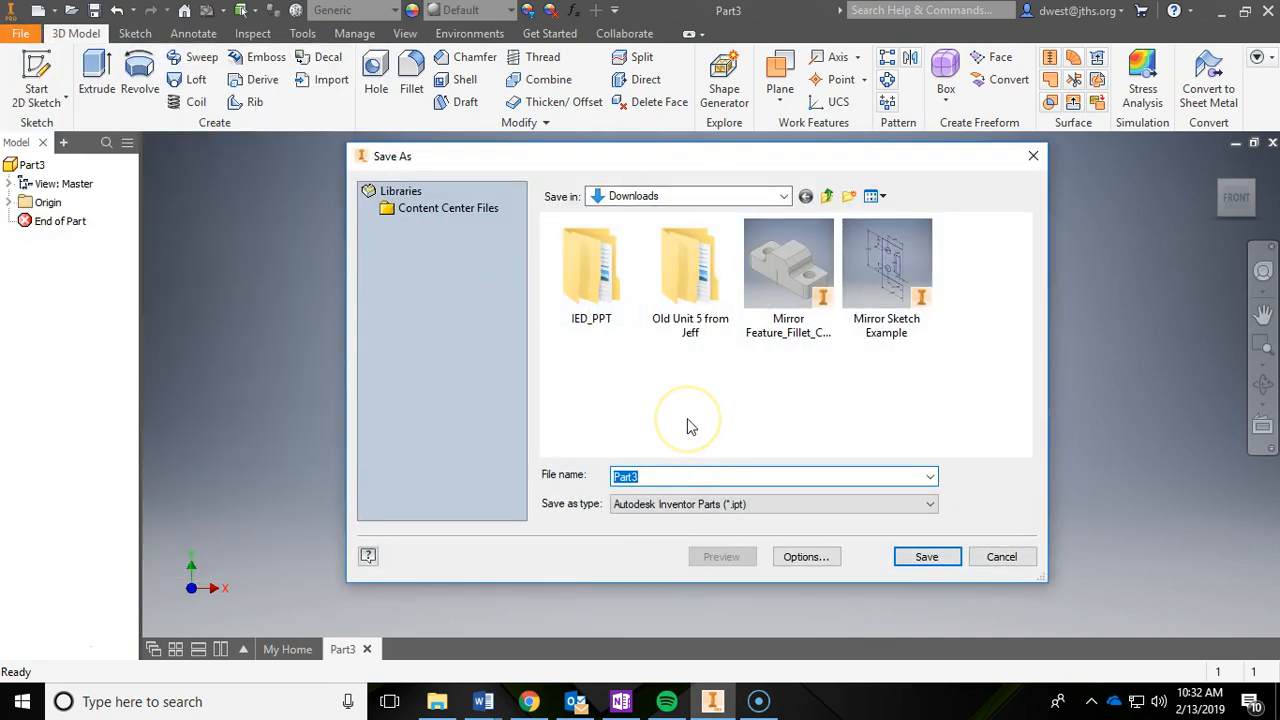
type("Mirro")
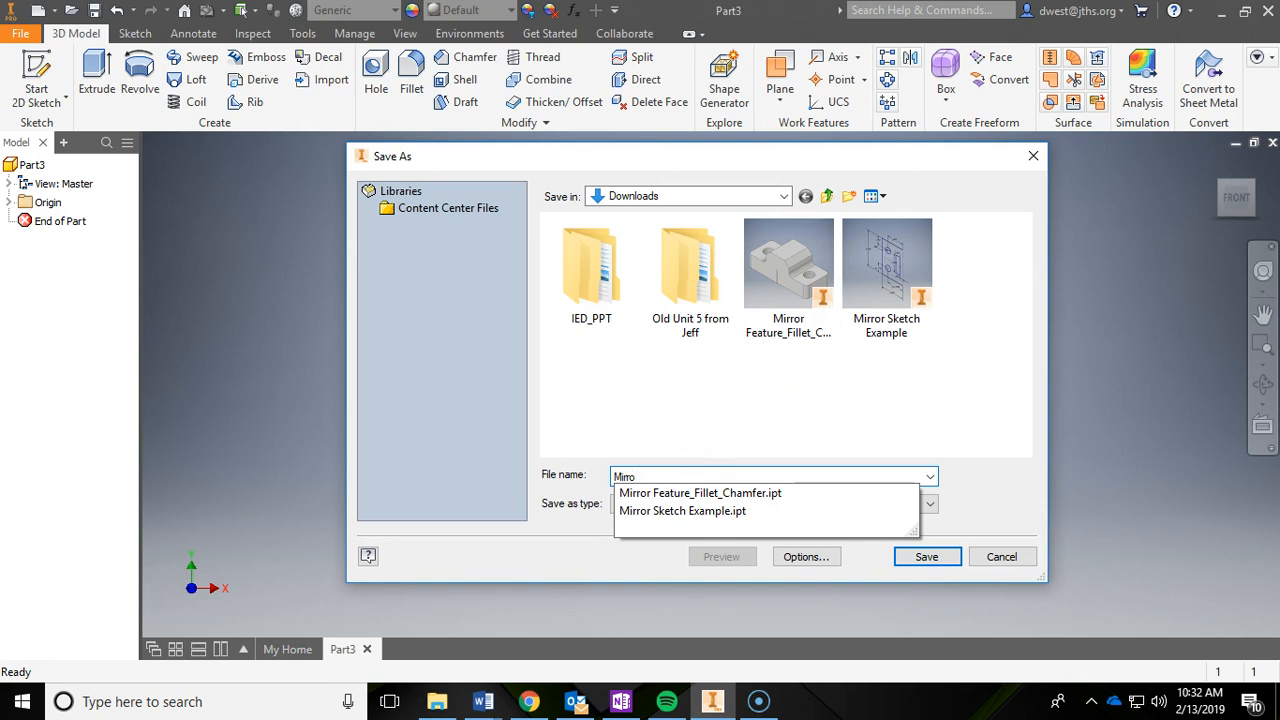
type("r Sketc")
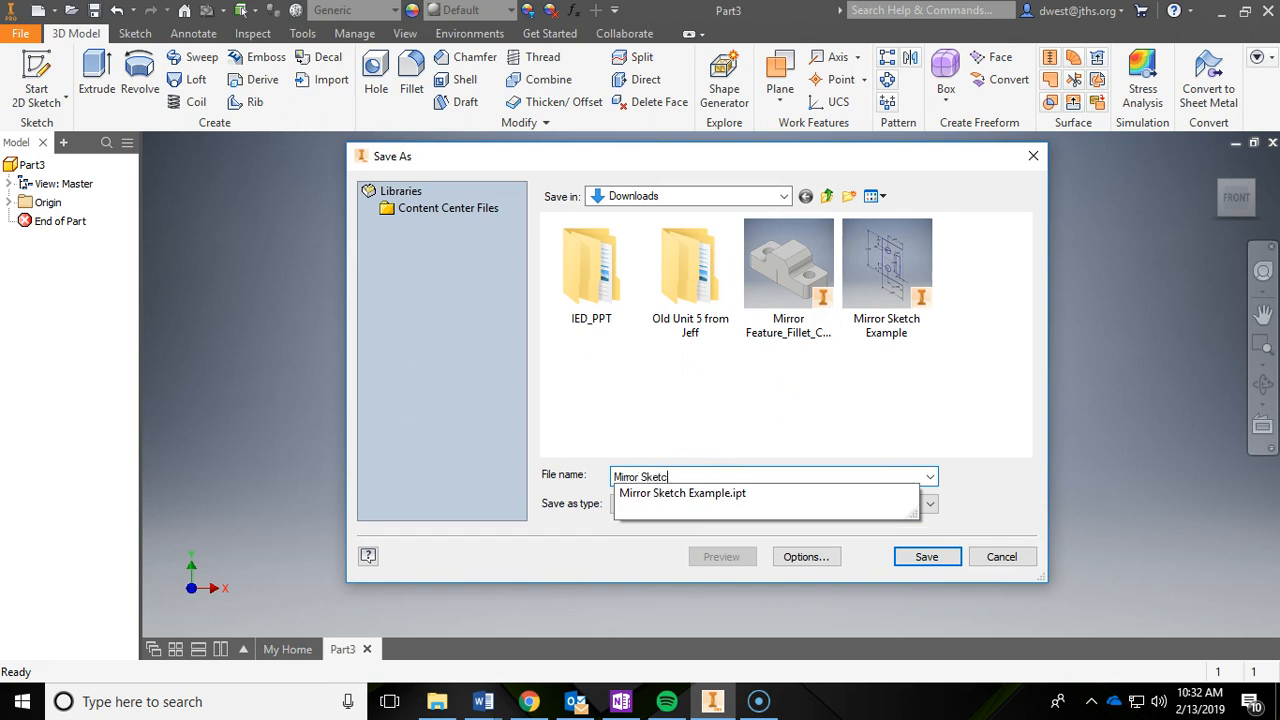
type("h")
key("Return")
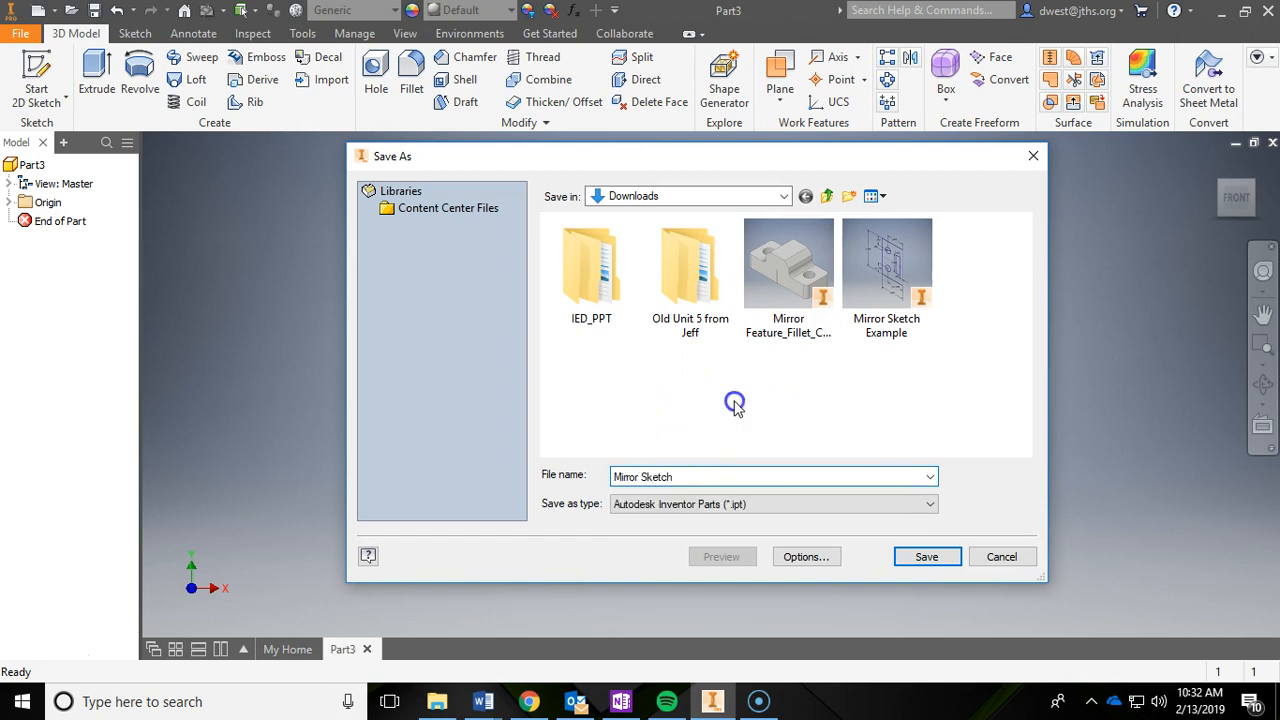
left_click(668, 477)
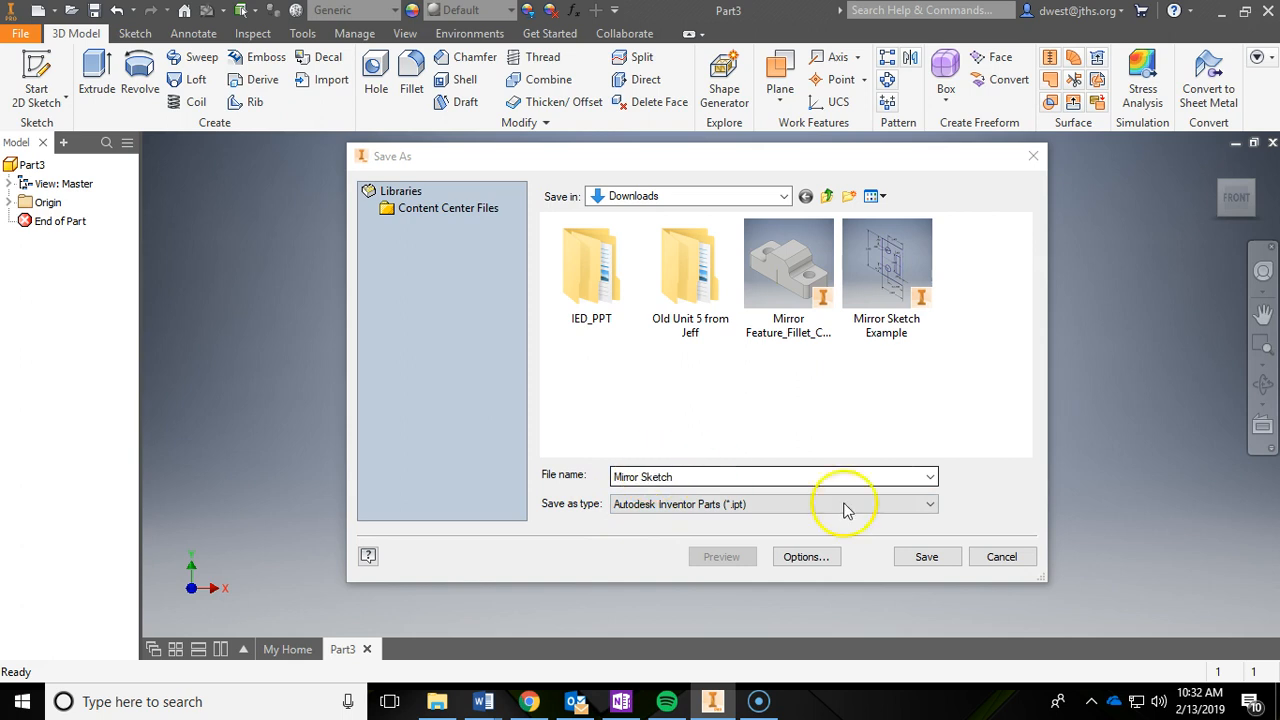
left_click(785, 196)
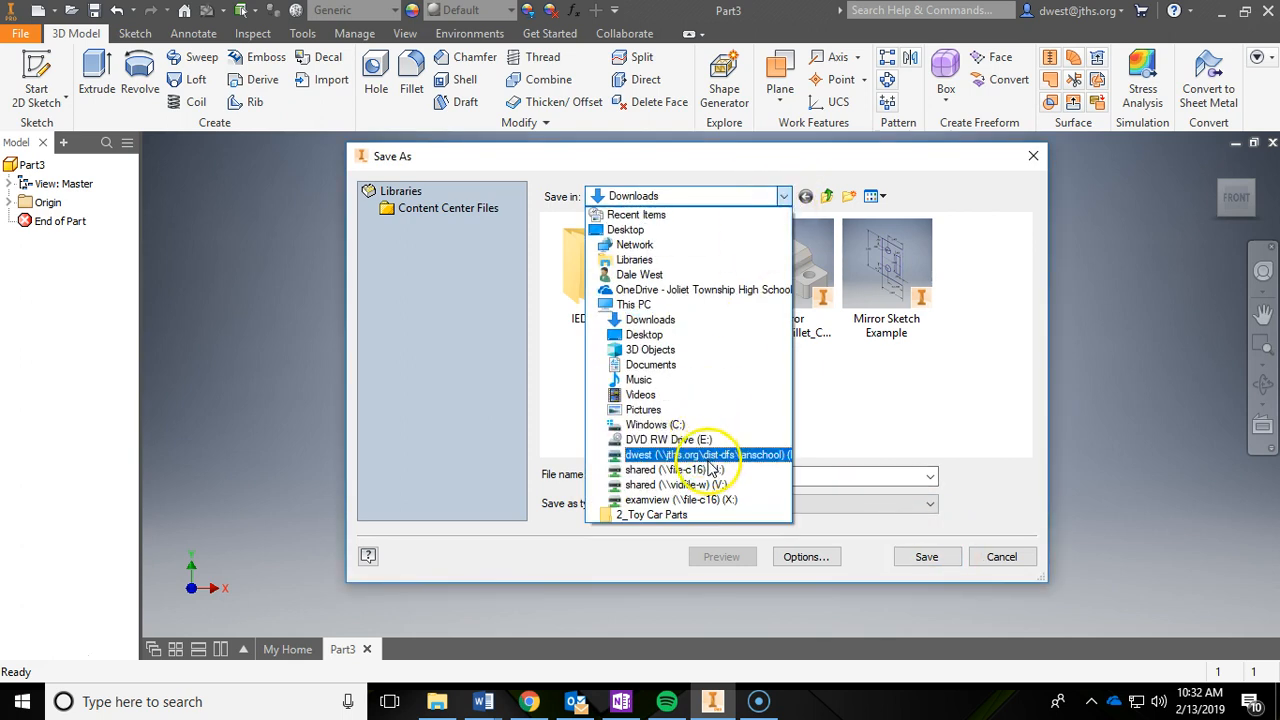
left_click(866, 410)
left_click(918, 553)
left_click(875, 410)
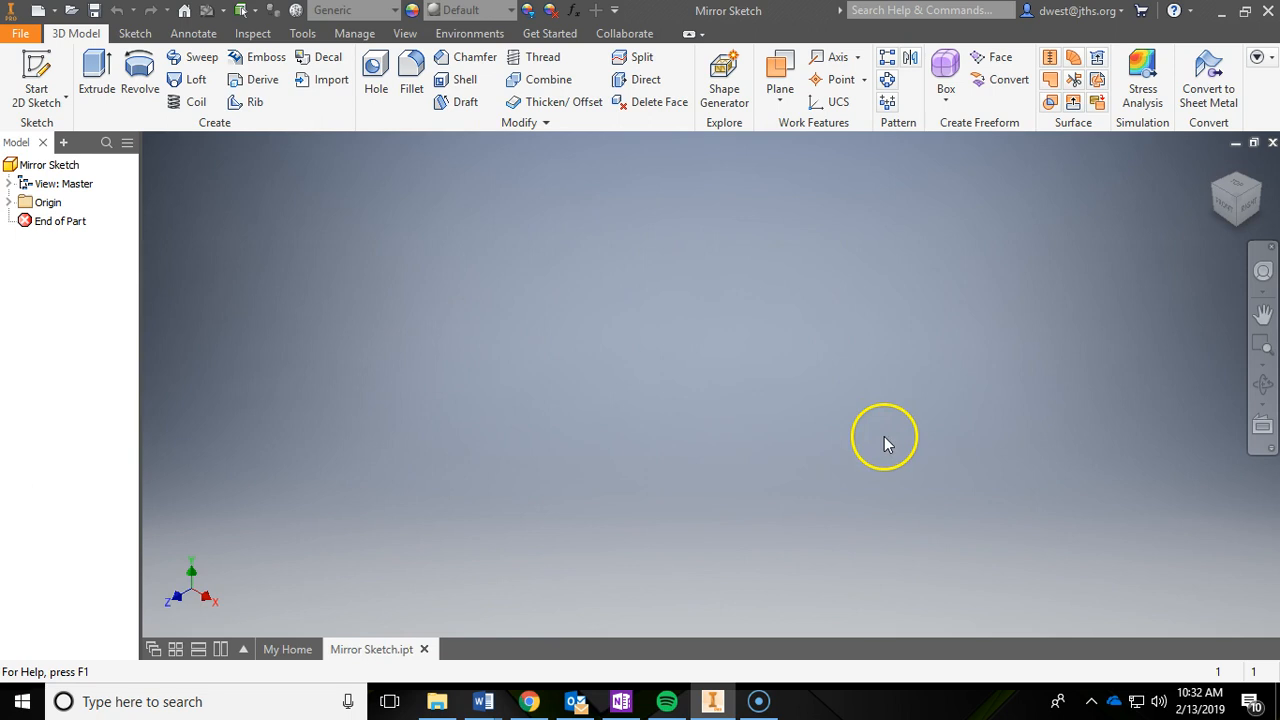
Start a 2D sketch on the front (XY) origin plane
left_click(37, 76)
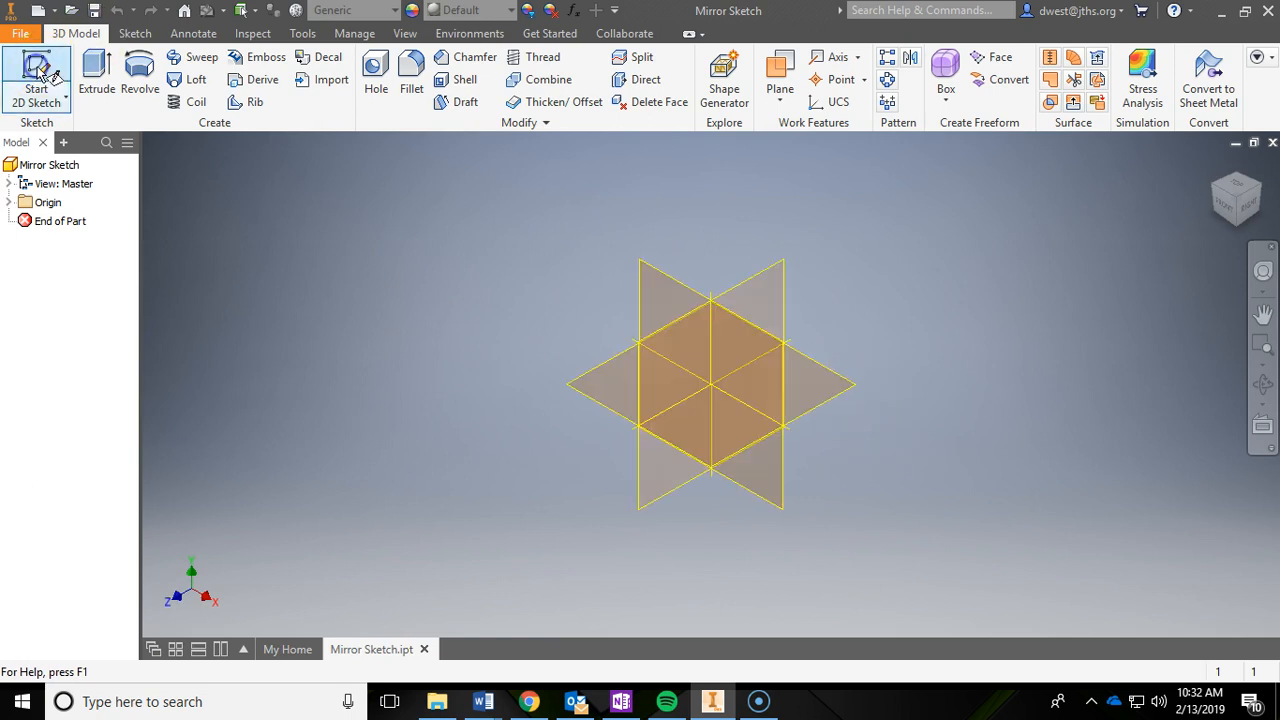
left_click(661, 229)
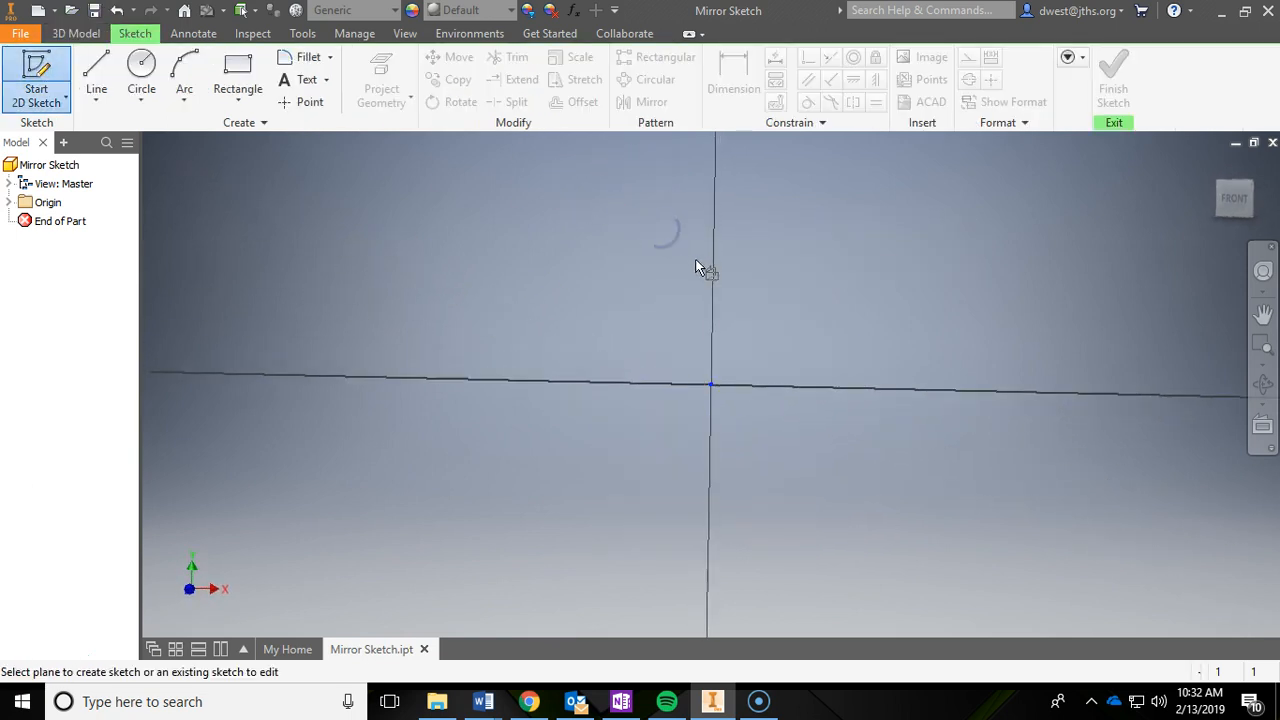
mouse_move(836, 312)
middle_mouse_down()
mouse_move(743, 366)
mouse_move(723, 362)
middle_mouse_up()
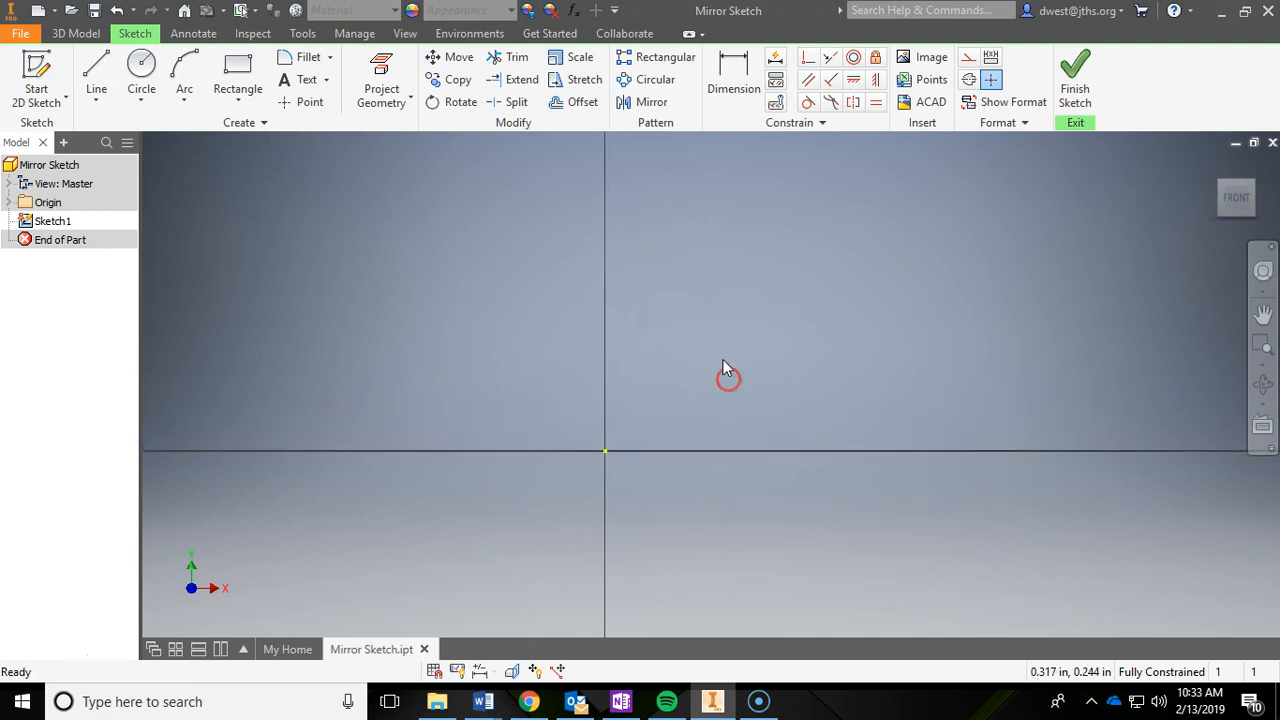
Draw a rectangle 2 in wide and 3 in high with its lower-left corner on the sketch origin
left_click(238, 78)
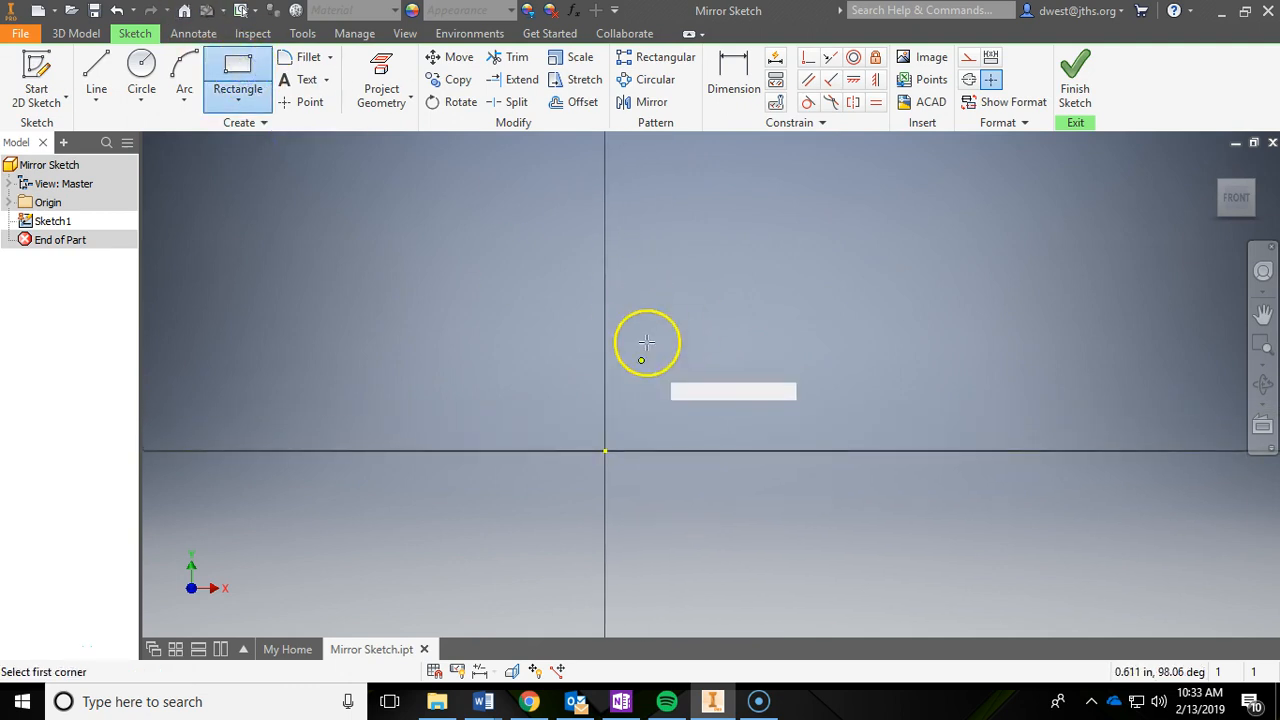
left_click(607, 451)
middle_click_drag(814, 180, 812, 255)
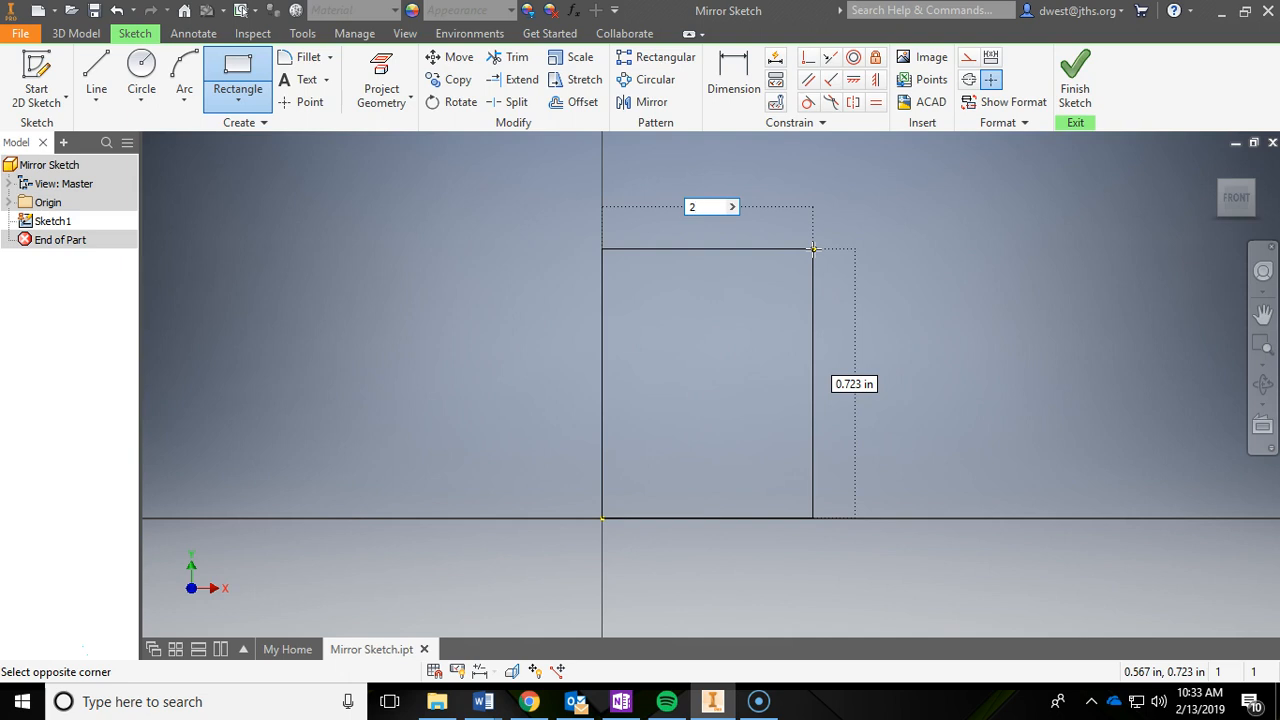
key("Tab")
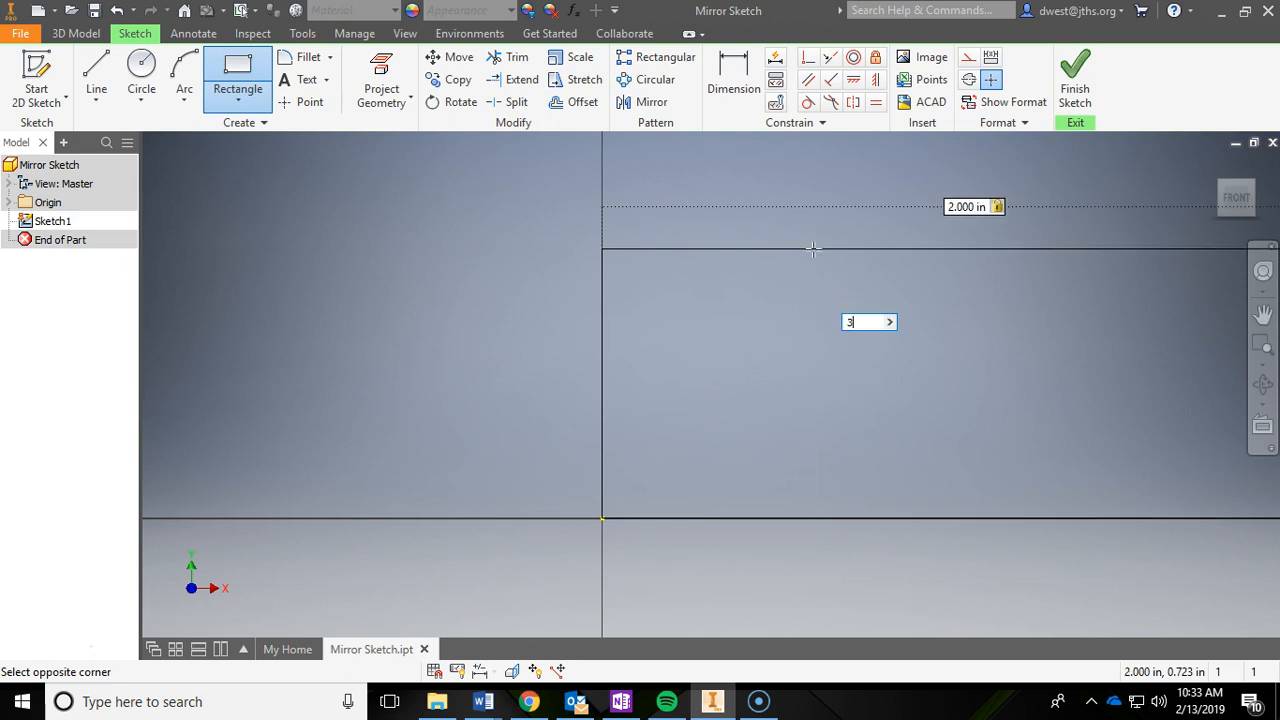
type("3")
key("Return")
scroll(866, 200, "up", 10)
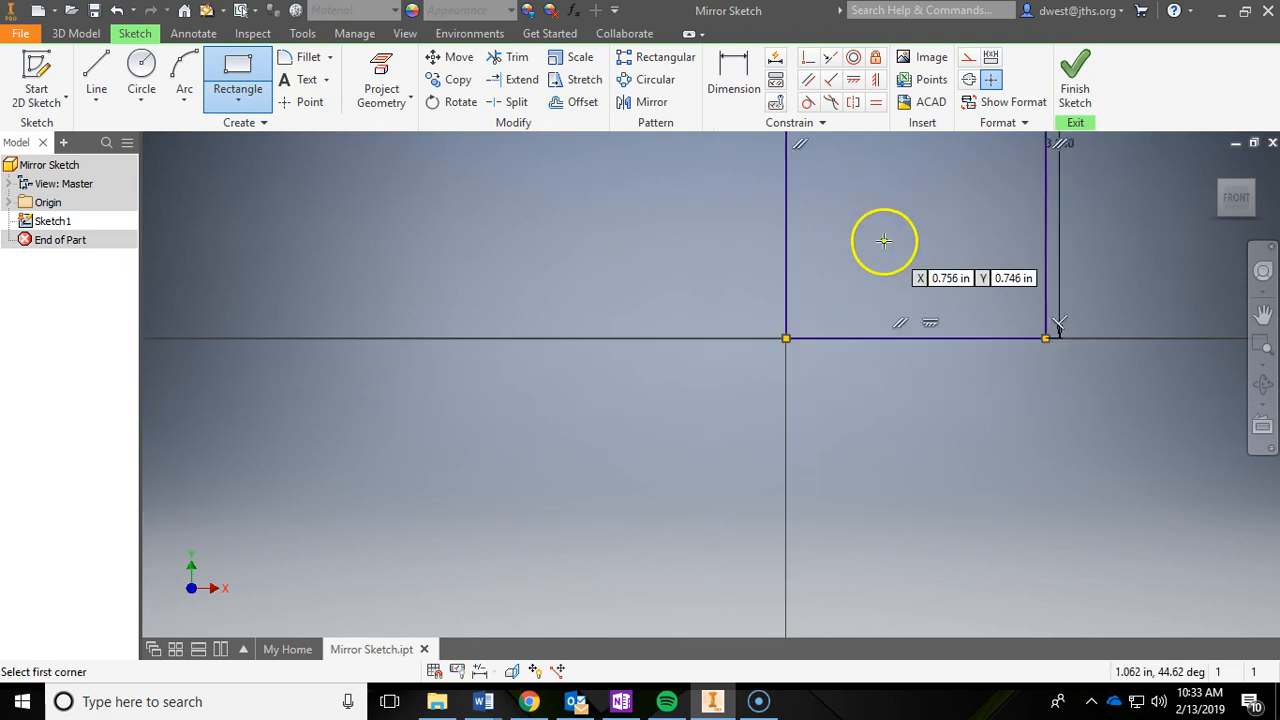
middle_click_drag(877, 224, 729, 303)
scroll(770, 295, "down", 3)
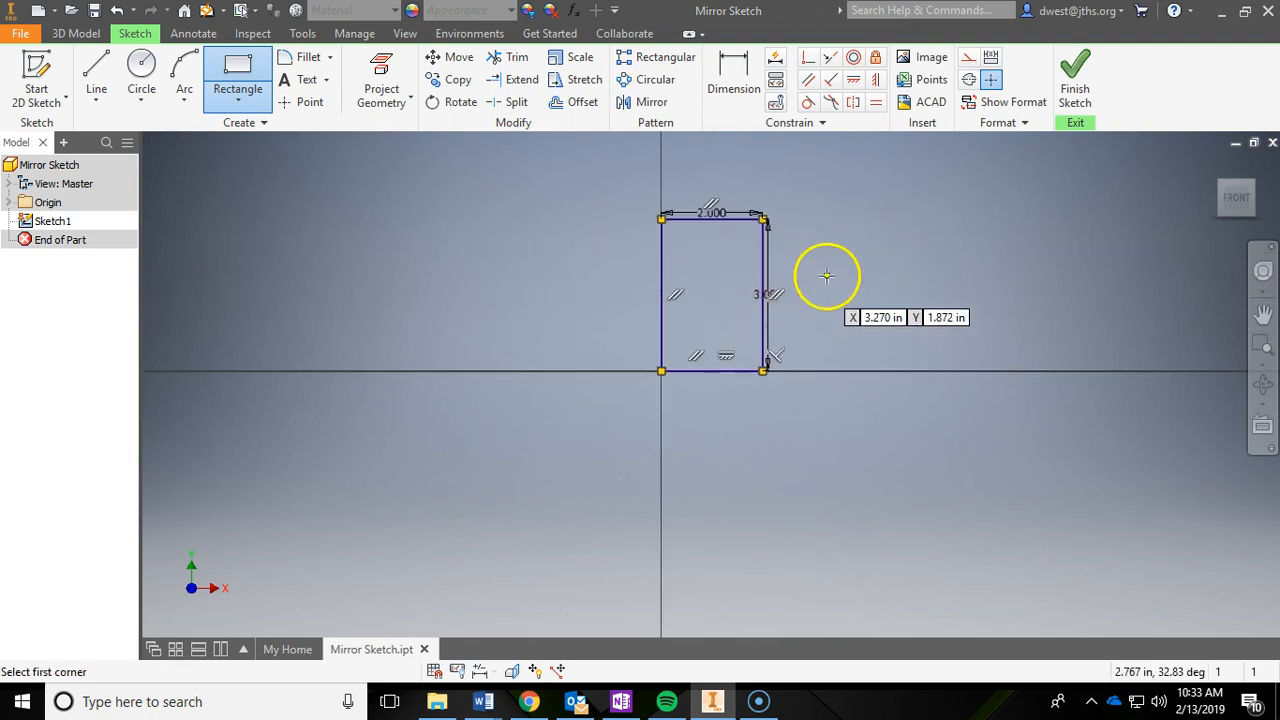
scroll(856, 290, "down", 3)
middle_click_drag(854, 294, 857, 323)
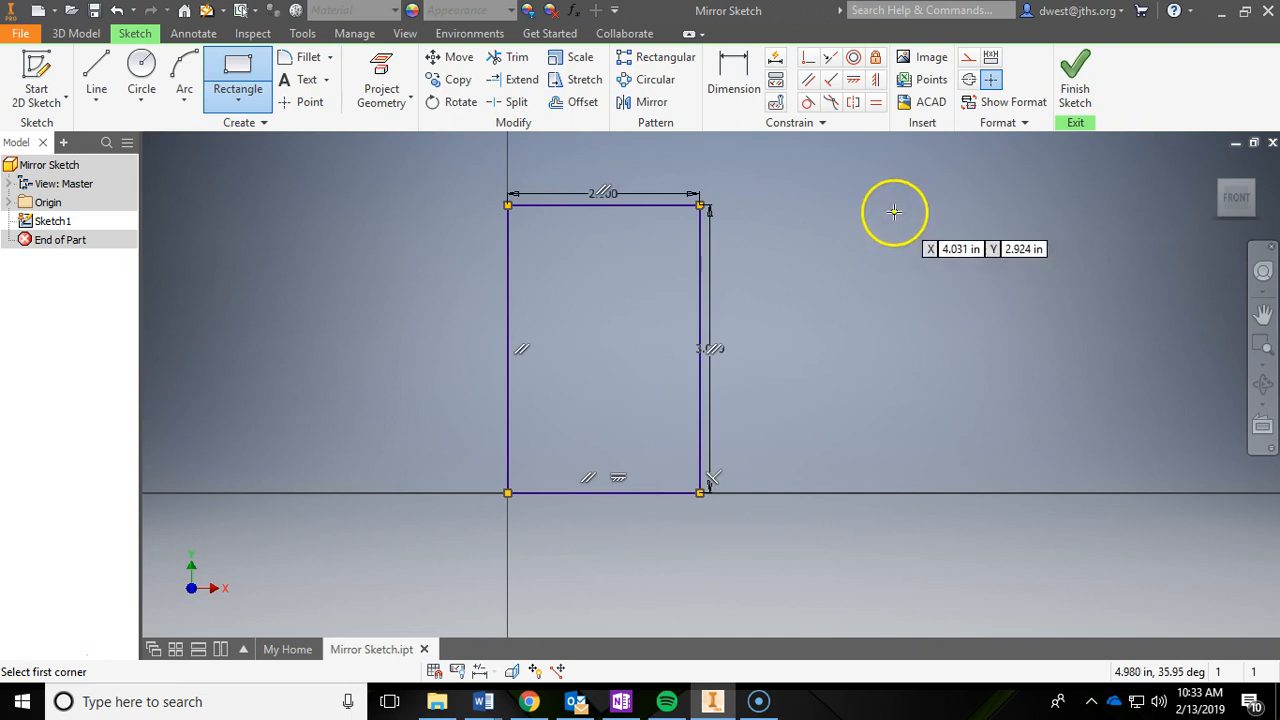
key("Escape")
Move the height dimension left of the rectangle and the width dimension below it, and check the activity's Before figure in Chrome
left_click_drag(712, 355, 330, 330)
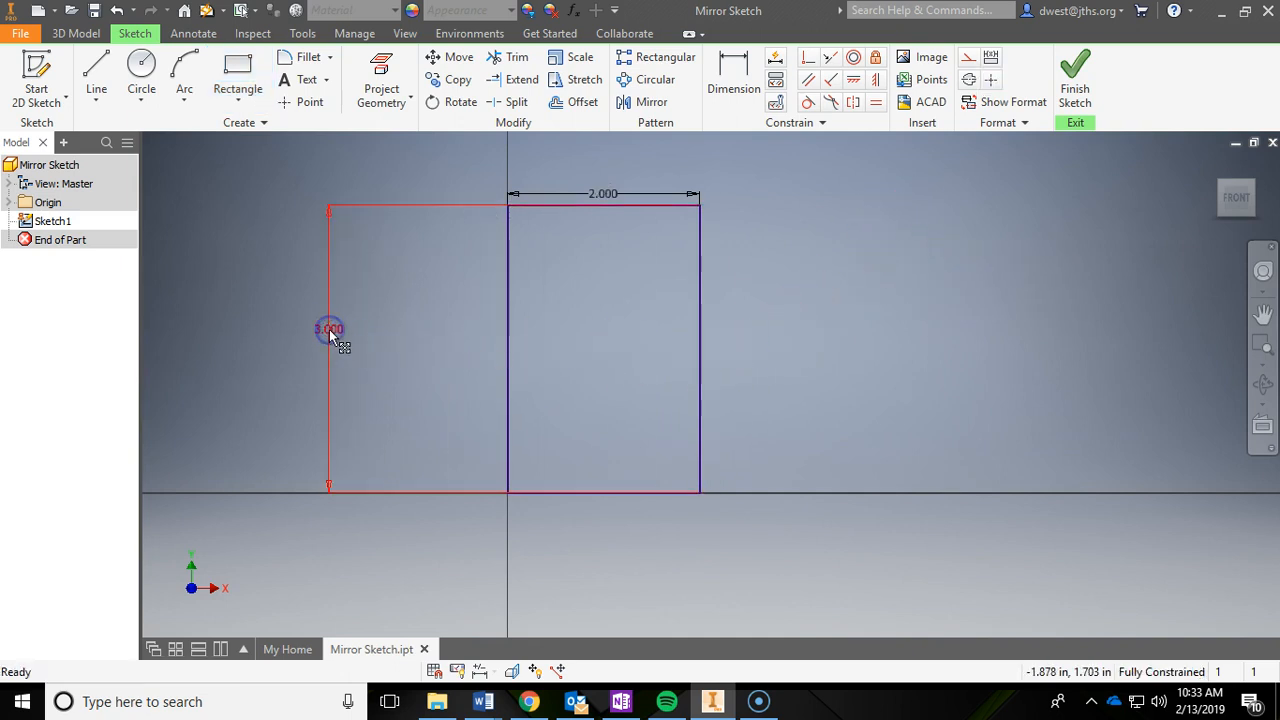
left_click_drag(623, 191, 615, 601)
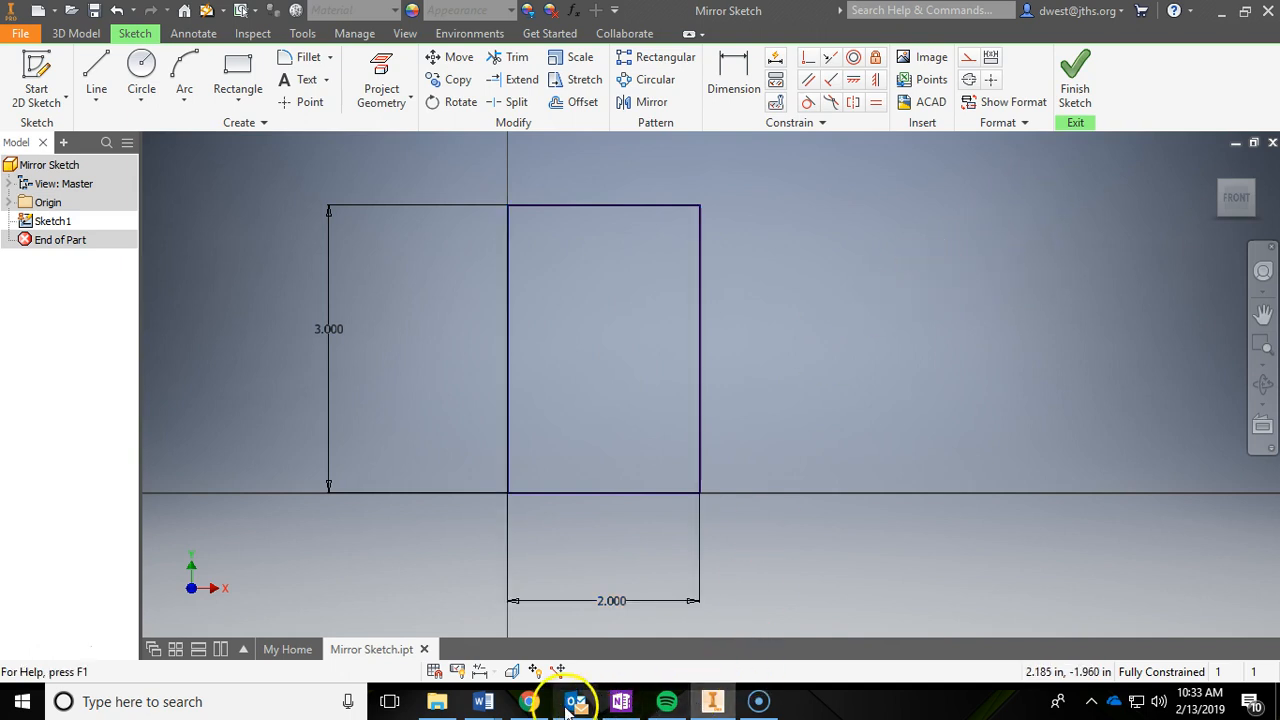
left_click(530, 703)
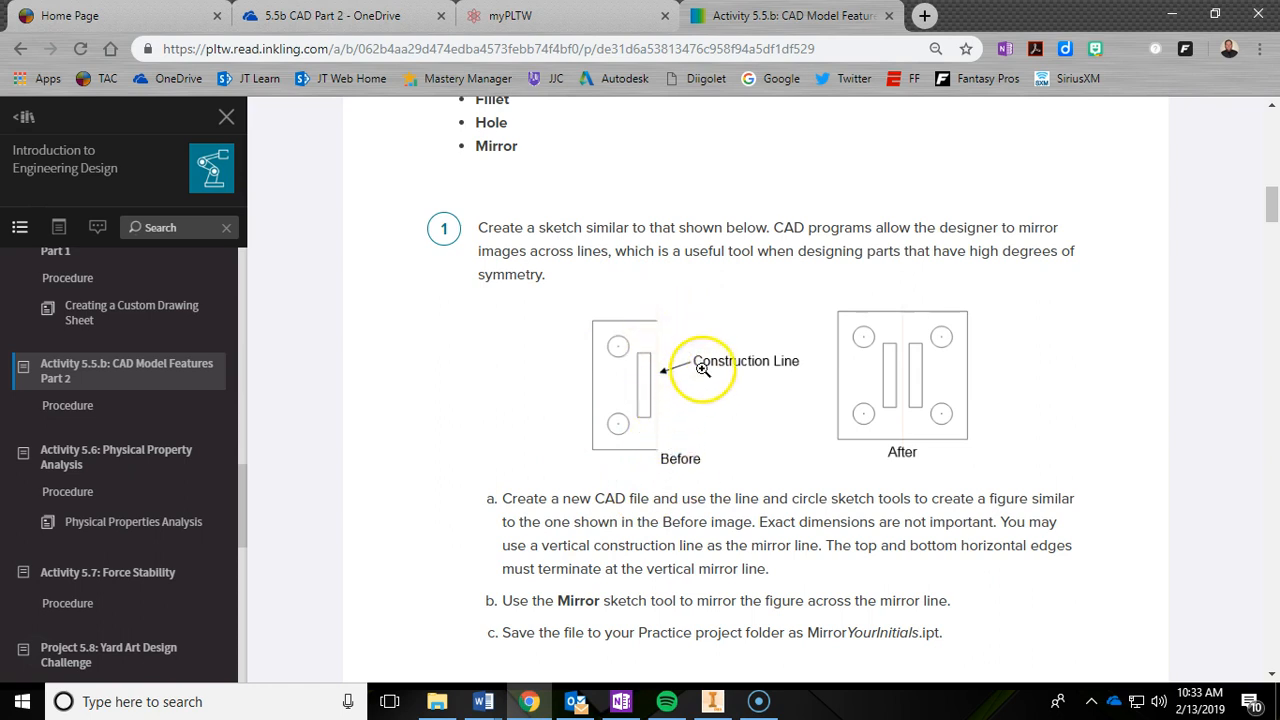
left_click(1172, 14)
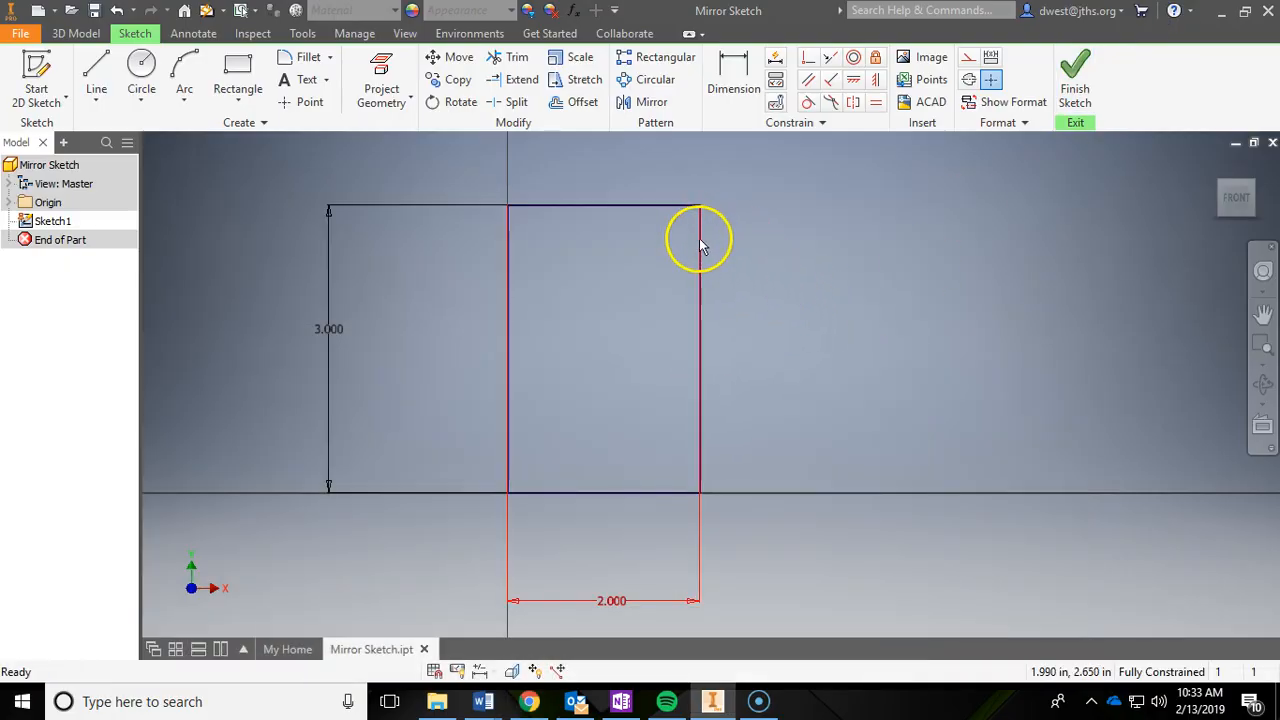
Reposition the rectangle's width dimension well above its upper edge
left_click_drag(618, 603, 616, 152)
middle_click_drag(681, 266, 694, 407)
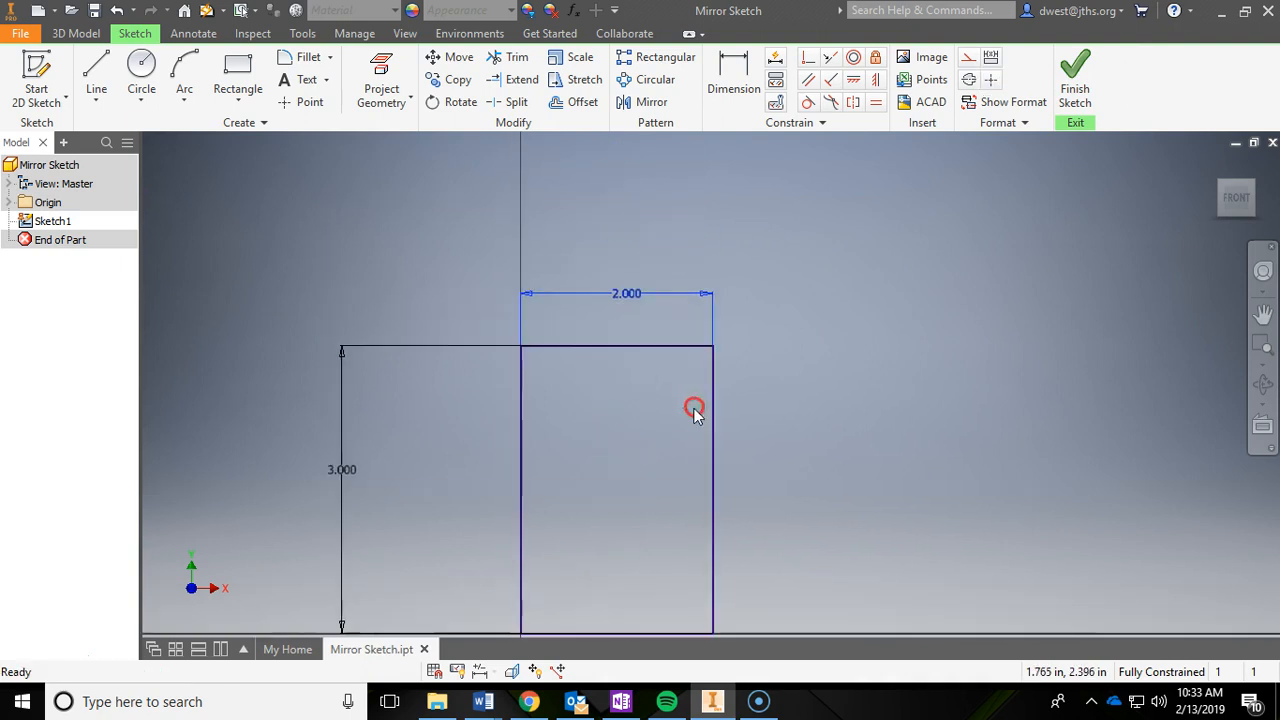
left_click_drag(629, 186, 629, 150)
scroll(715, 322, "up", 2)
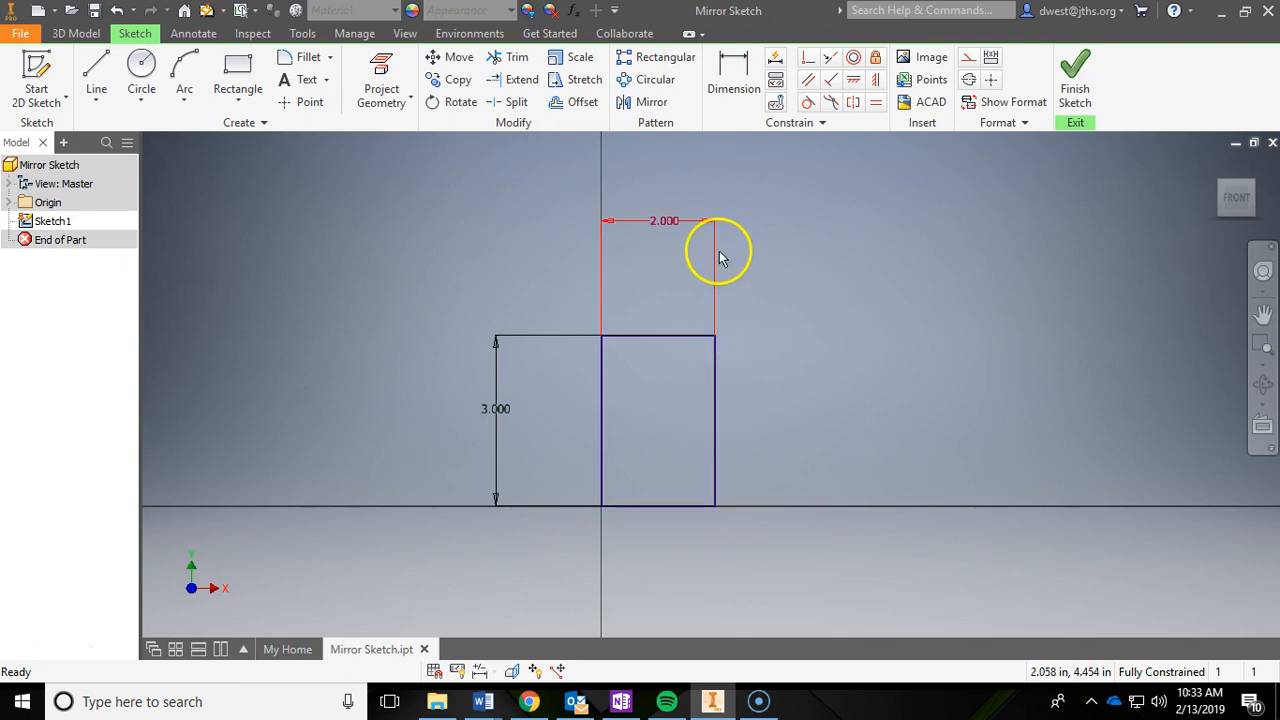
left_click_drag(670, 224, 664, 187)
Convert the rectangle's right vertical edge to a construction line
left_click(716, 409)
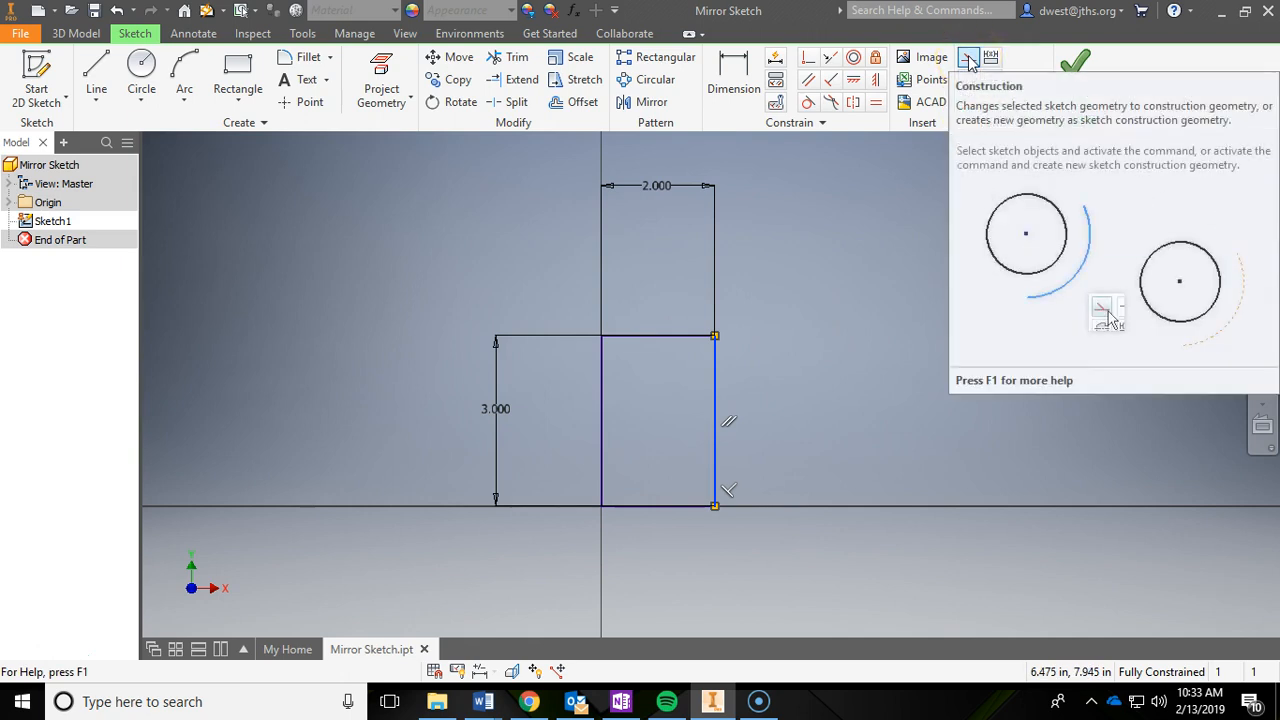
left_click(968, 60)
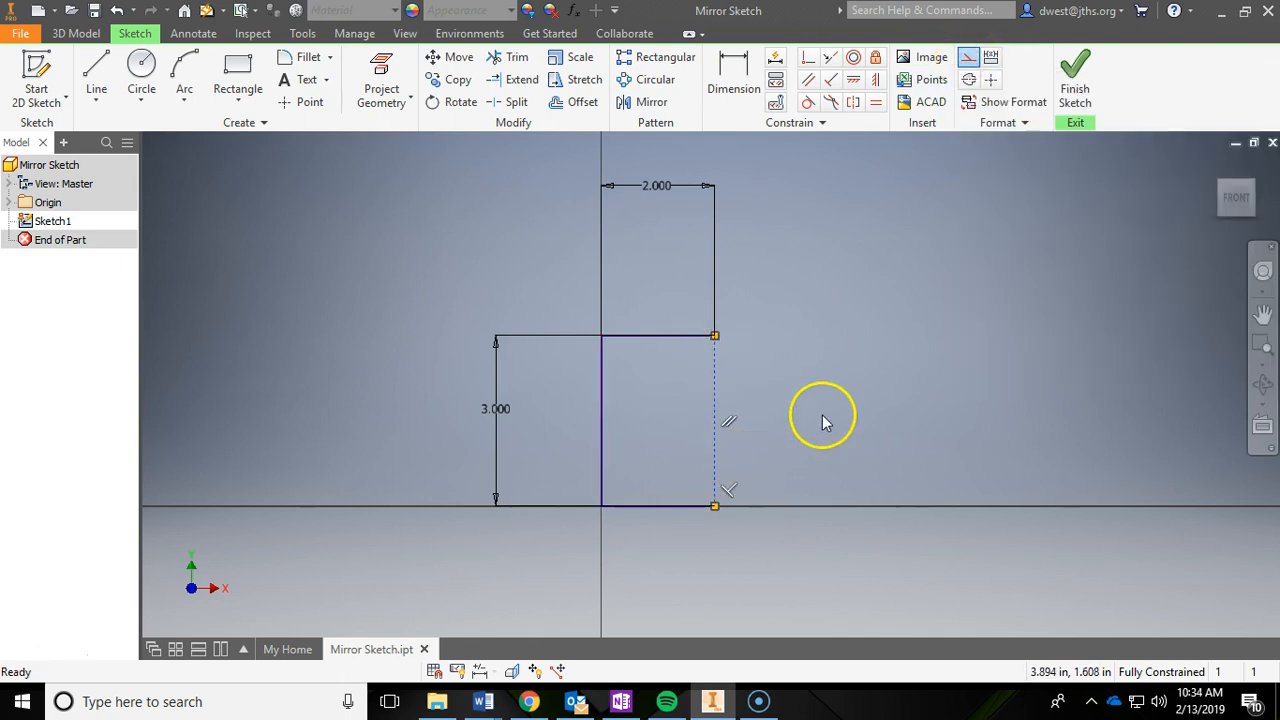
Sketch two circles, about 0.57 in and 0.59 in in diameter, one above the other inside the rectangle near its left edge
scroll(789, 417, "down", 3)
mouse_move(713, 333)
middle_mouse_down()
mouse_move(764, 279)
mouse_move(778, 406)
middle_mouse_up()
scroll(729, 300, "up", 3)
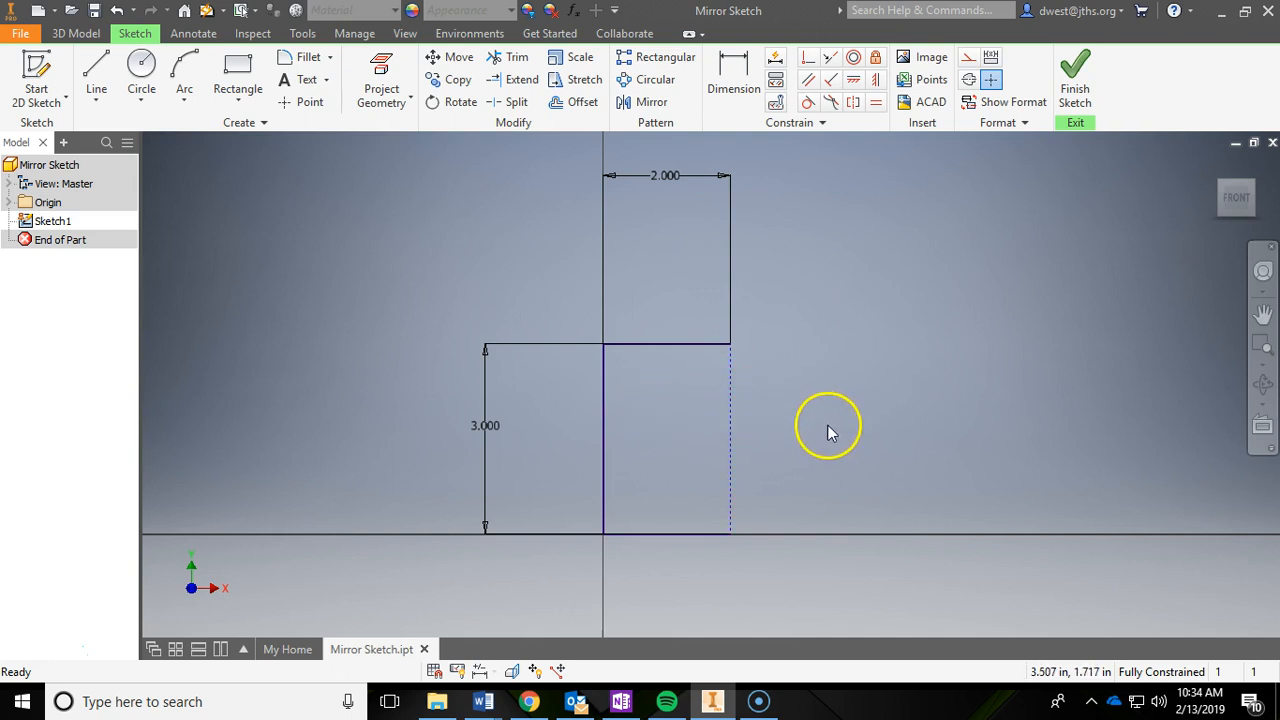
left_click(152, 68)
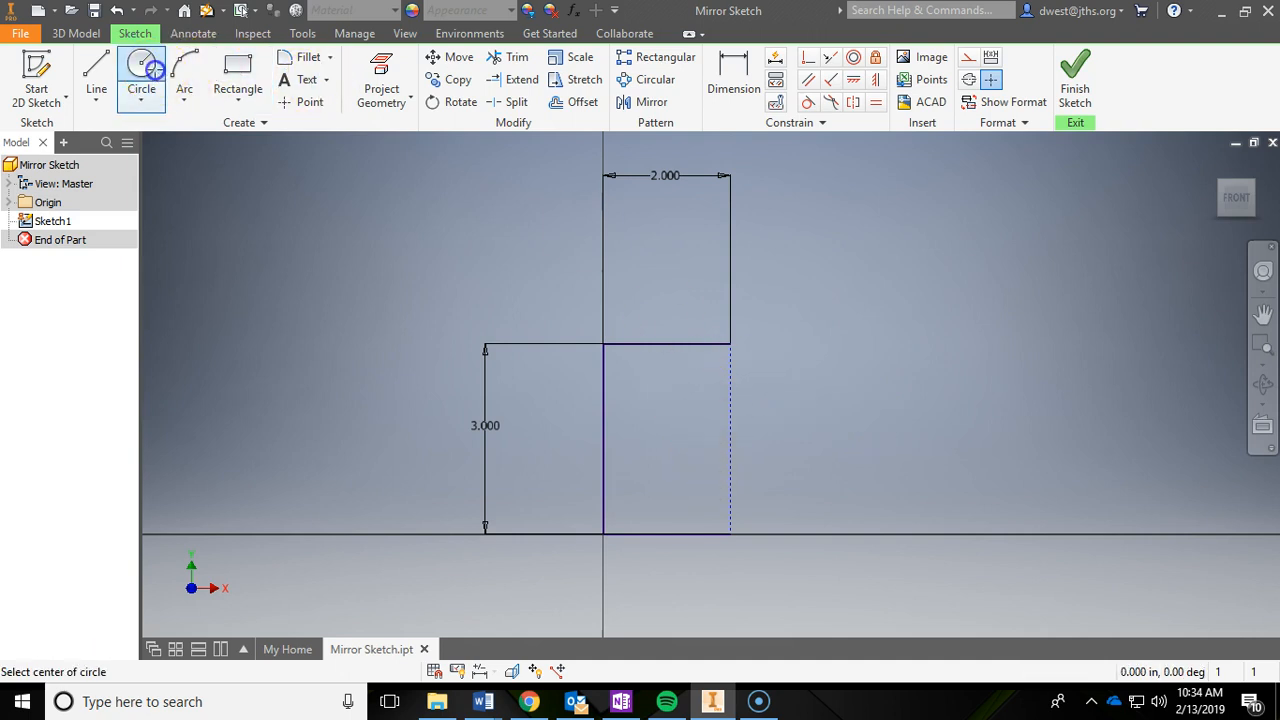
left_click(631, 377)
type("0.565")
key("Return")
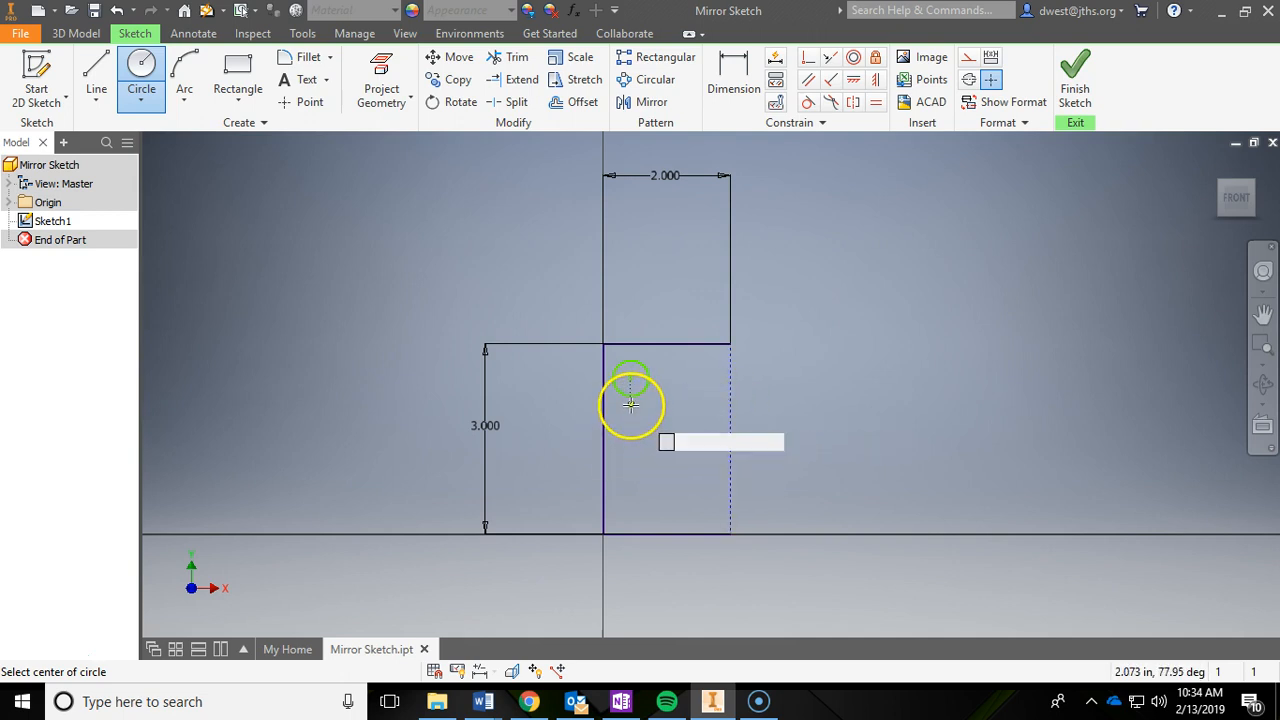
left_click(631, 476)
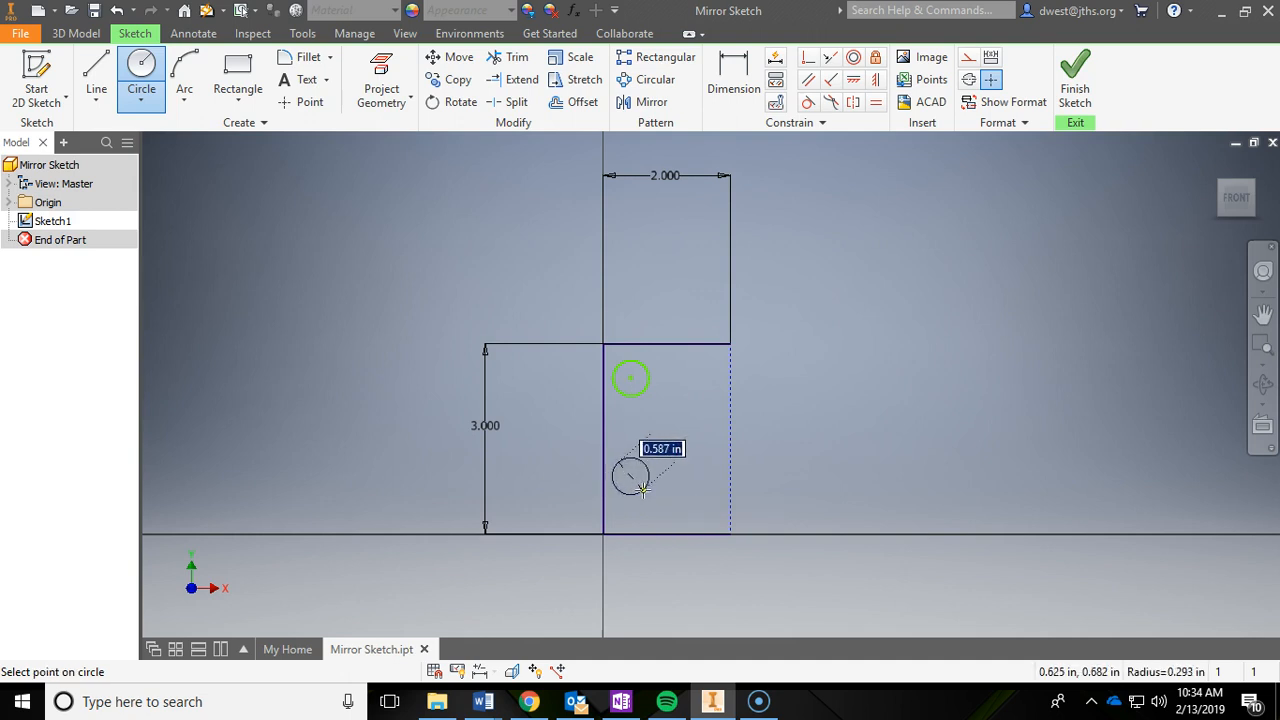
left_click(643, 490)
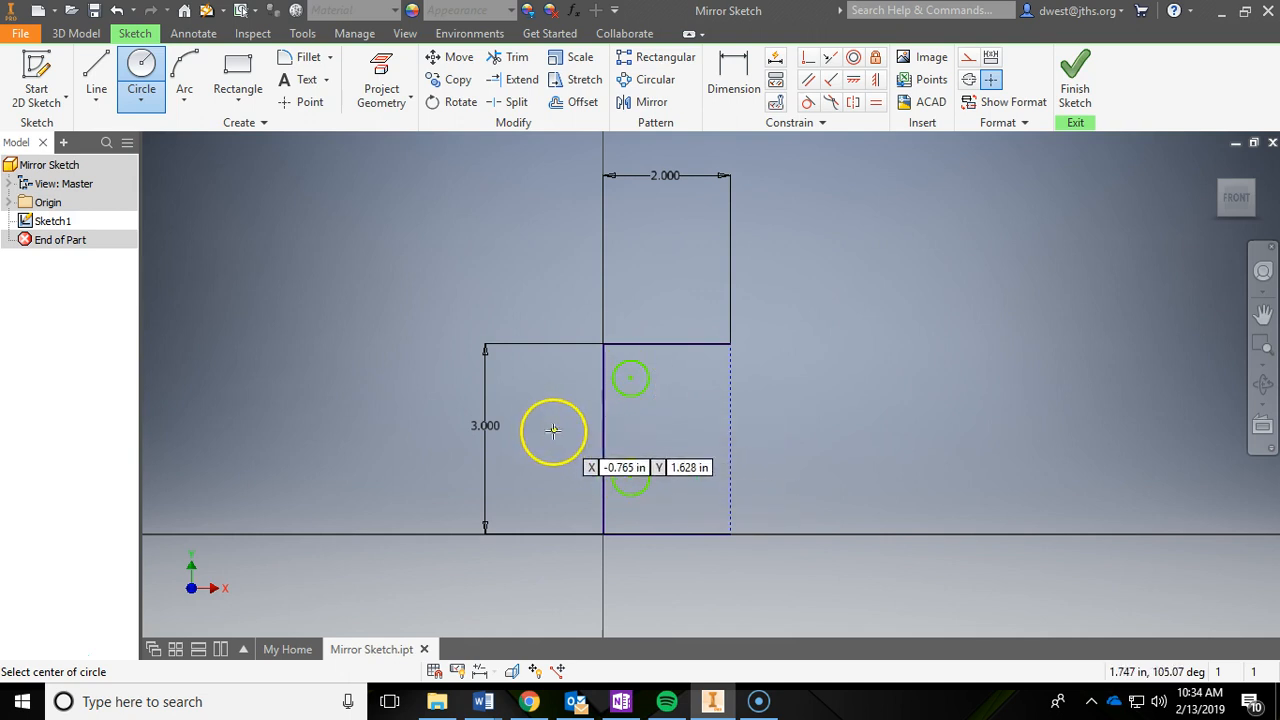
key("Escape")
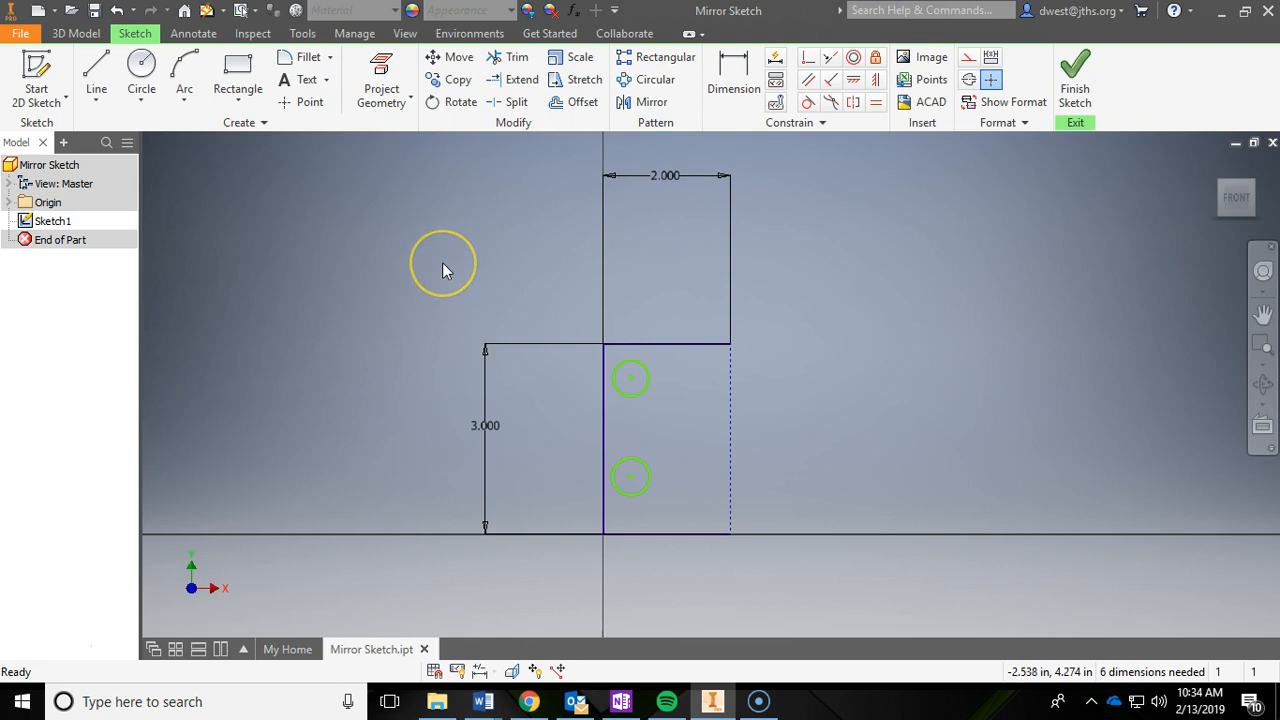
Dimension the upper circle's diameter at 0.5 in, placing the dimension left of the rectangle
left_click(733, 75)
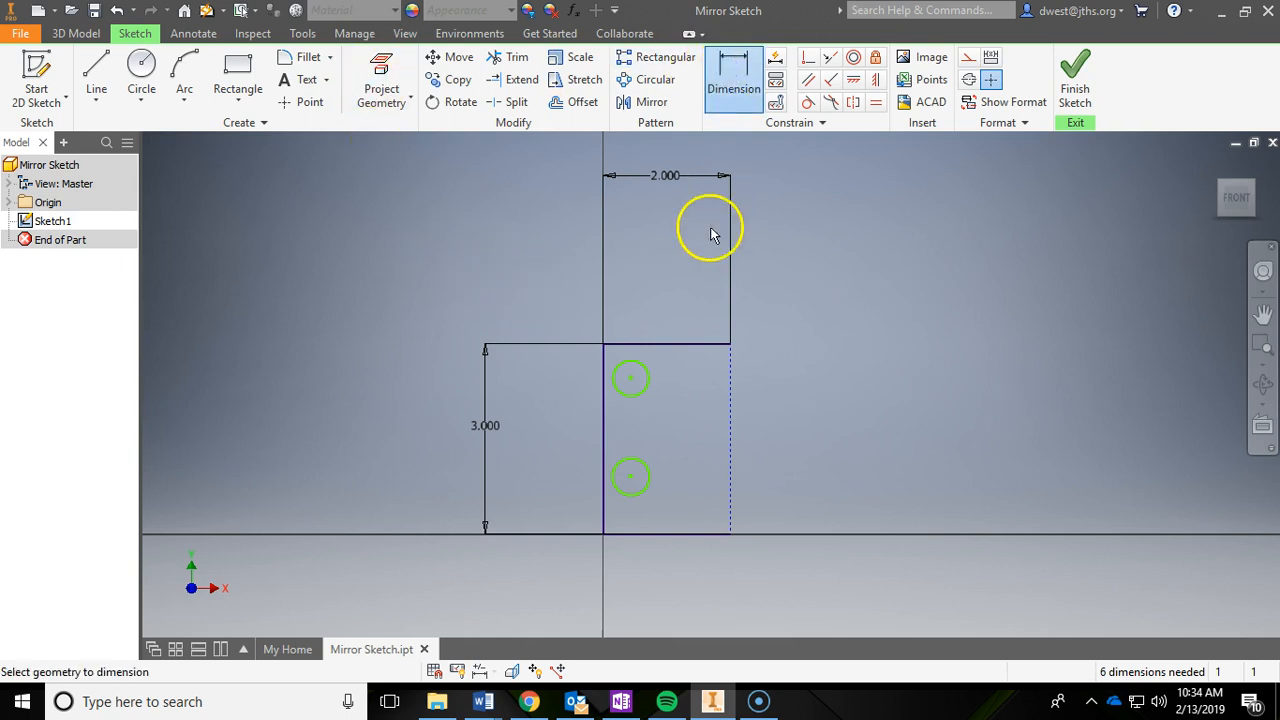
left_click(625, 400)
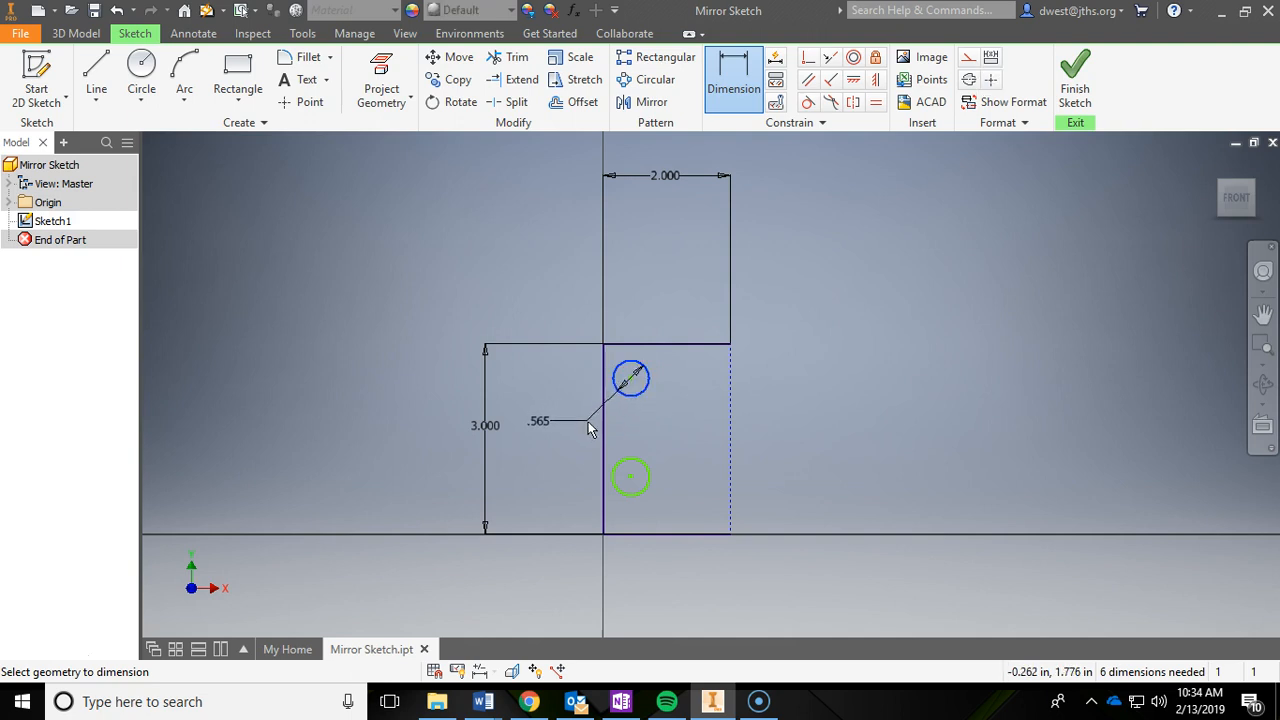
left_click(590, 428)
type(".5")
key("Return")
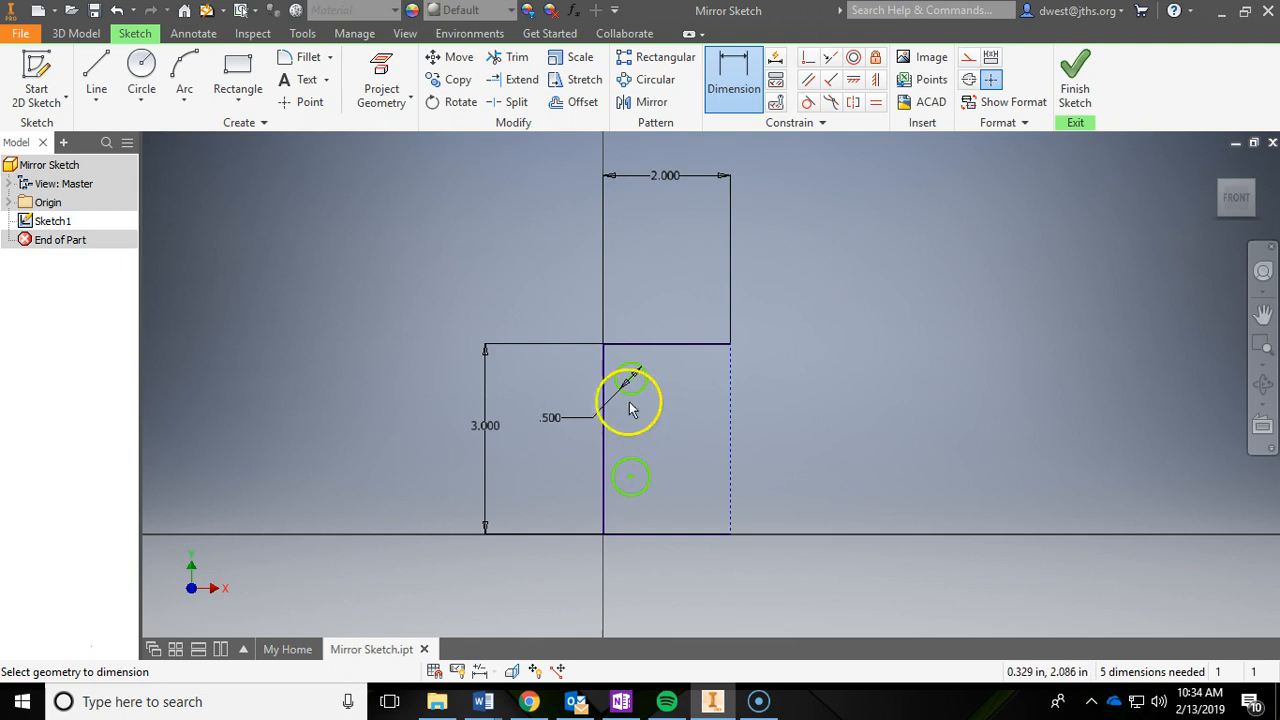
key("Escape")
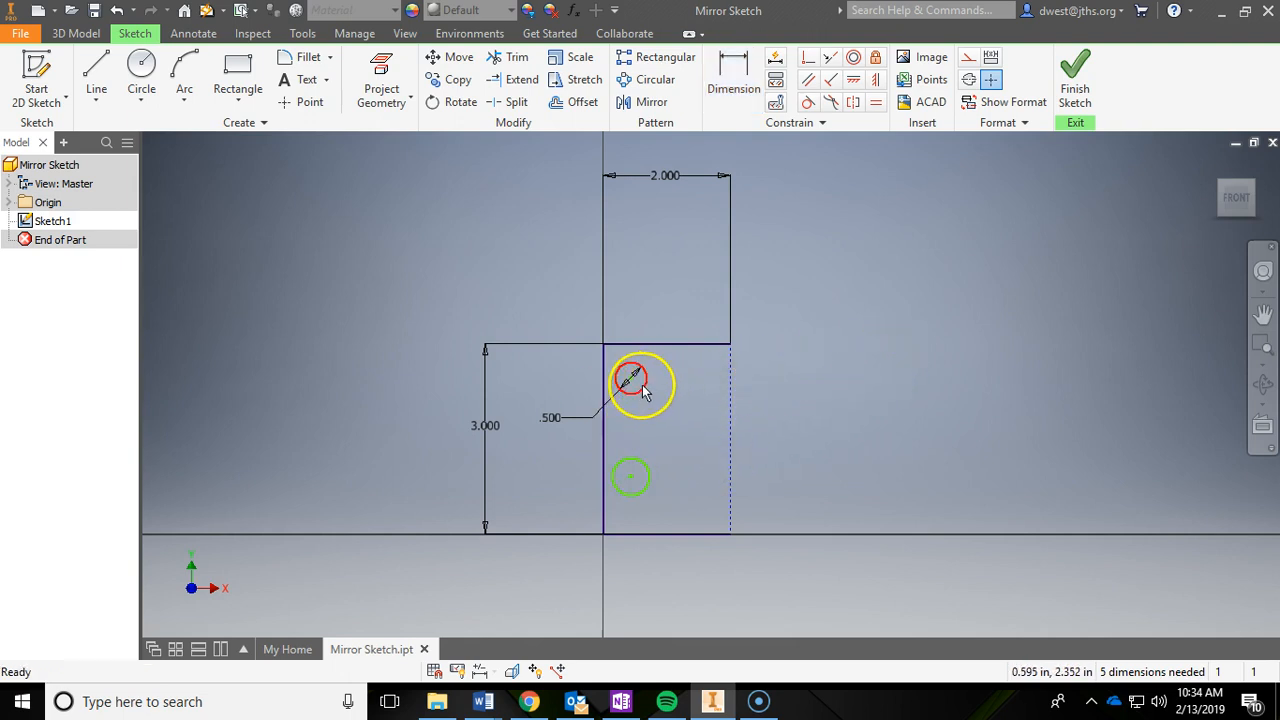
Apply an Equal constraint between the upper circle and the lower circle
left_click(877, 104)
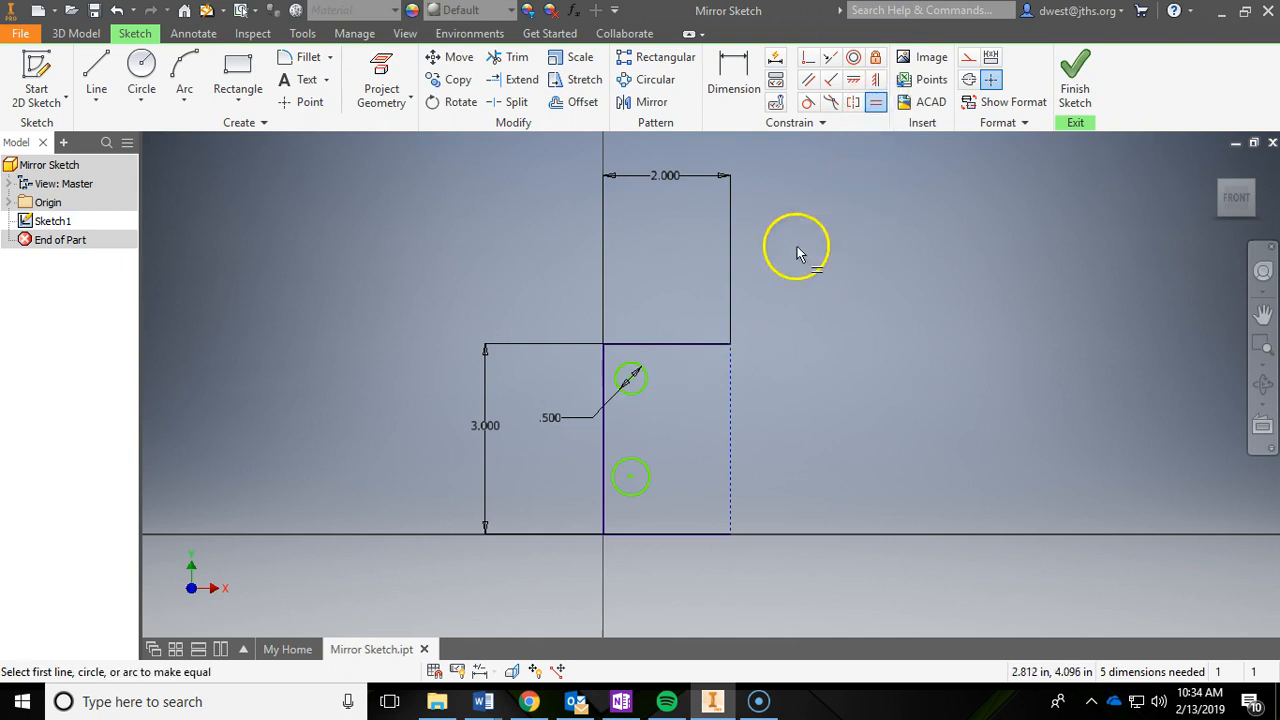
left_click(645, 393)
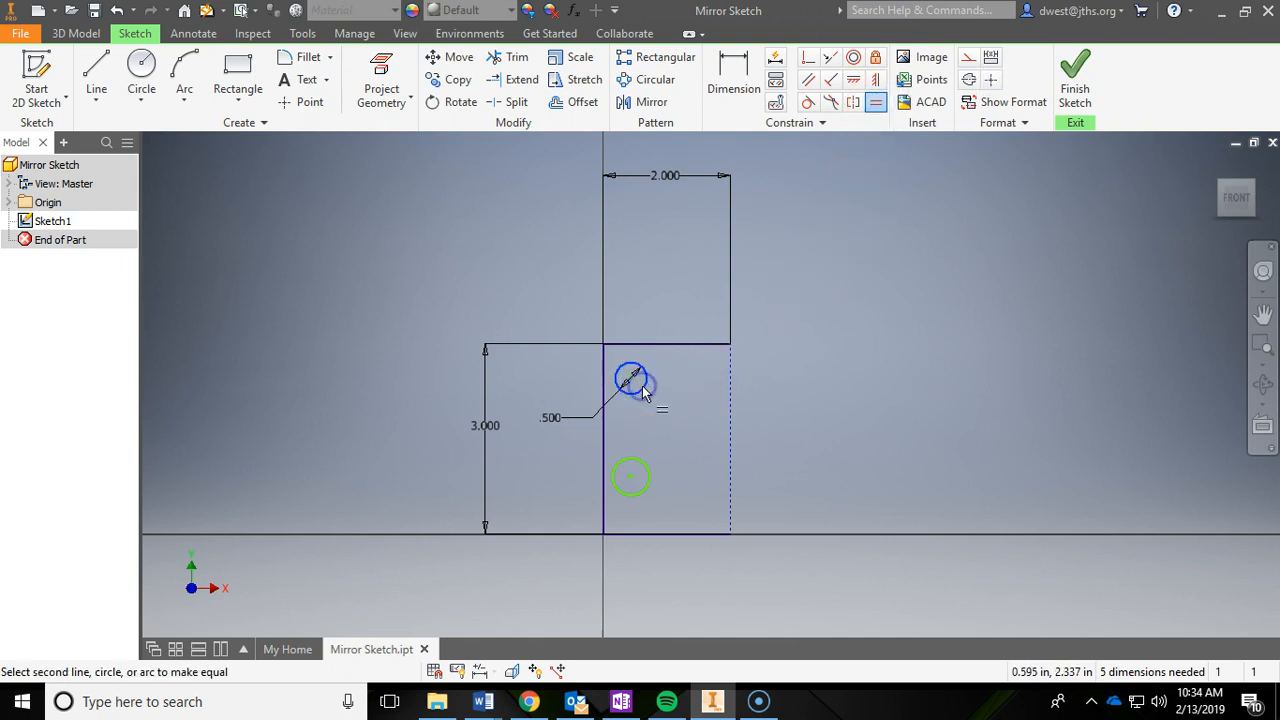
left_click(641, 467)
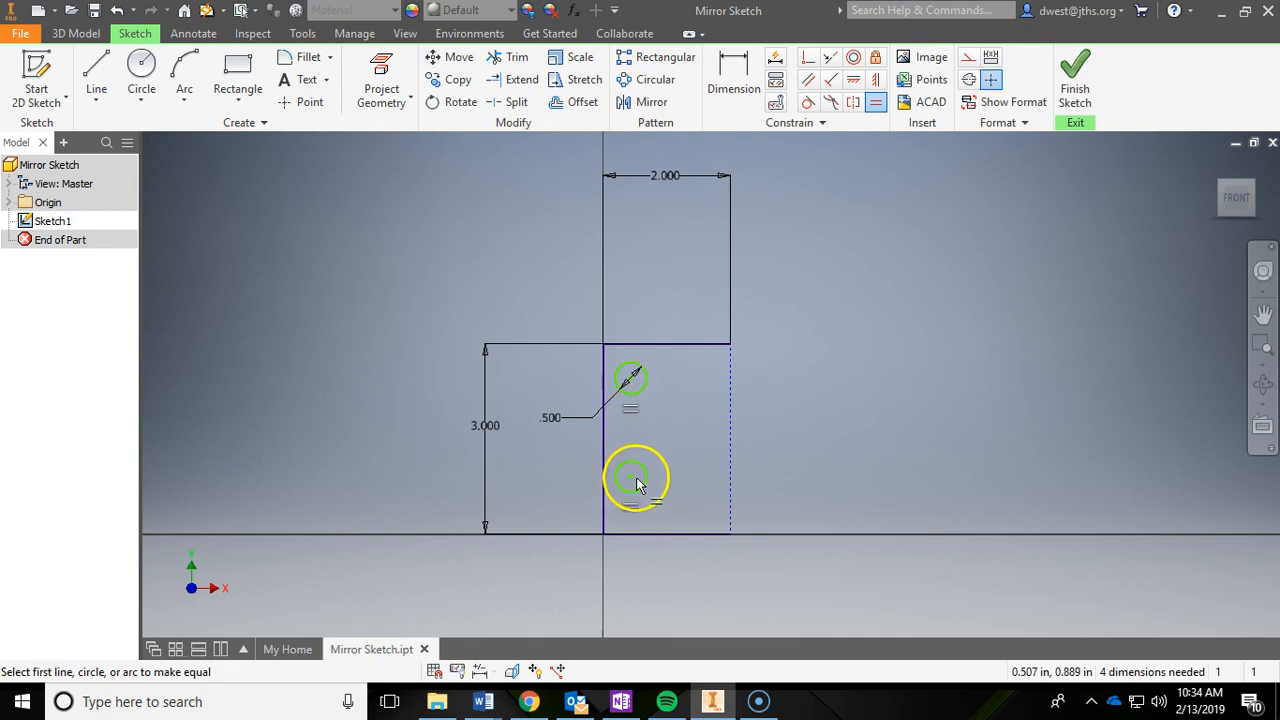
key("Escape")
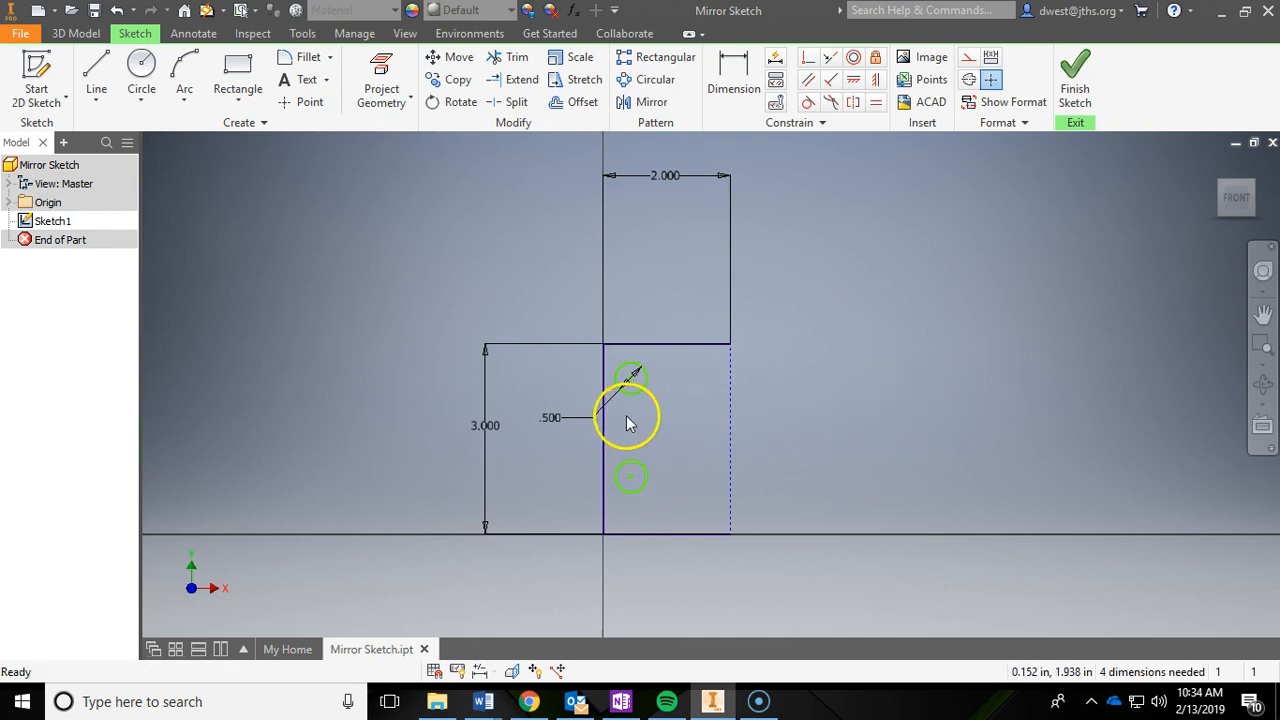
Try a diameter of 0.75 in on the upper circle and undo the change
double_click(558, 419)
key("Return")
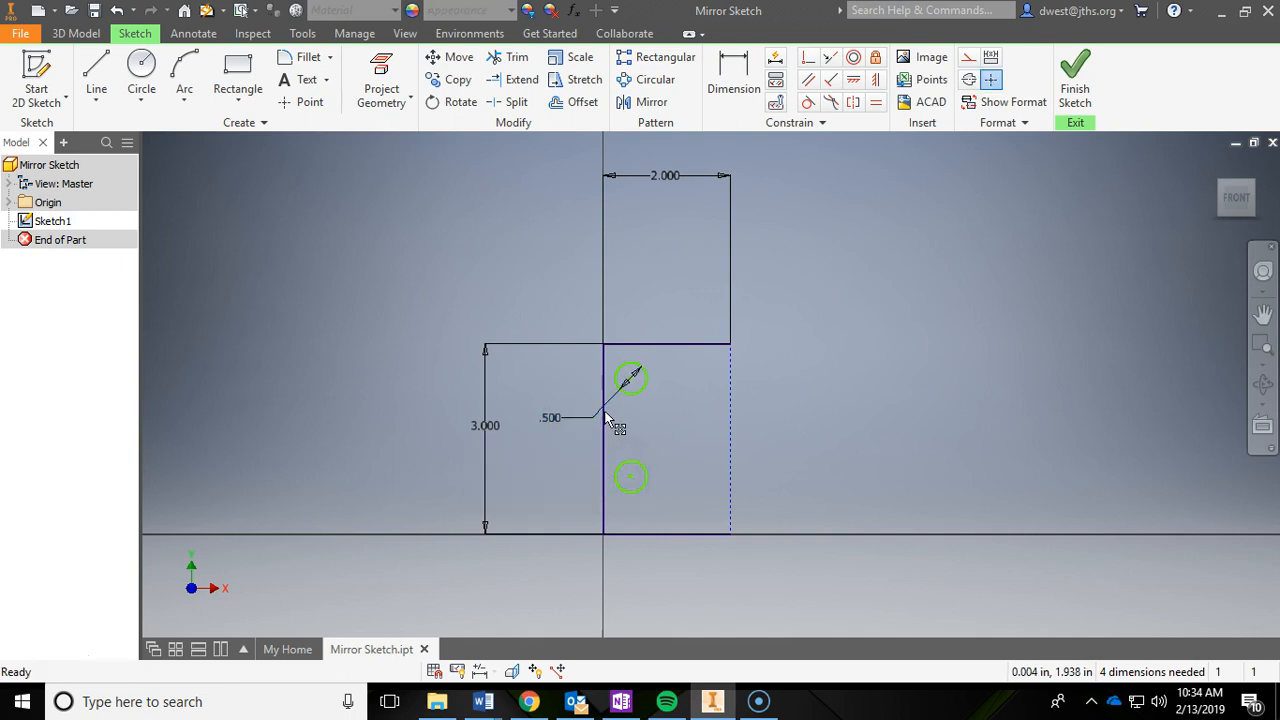
double_click(548, 421)
key("Return")
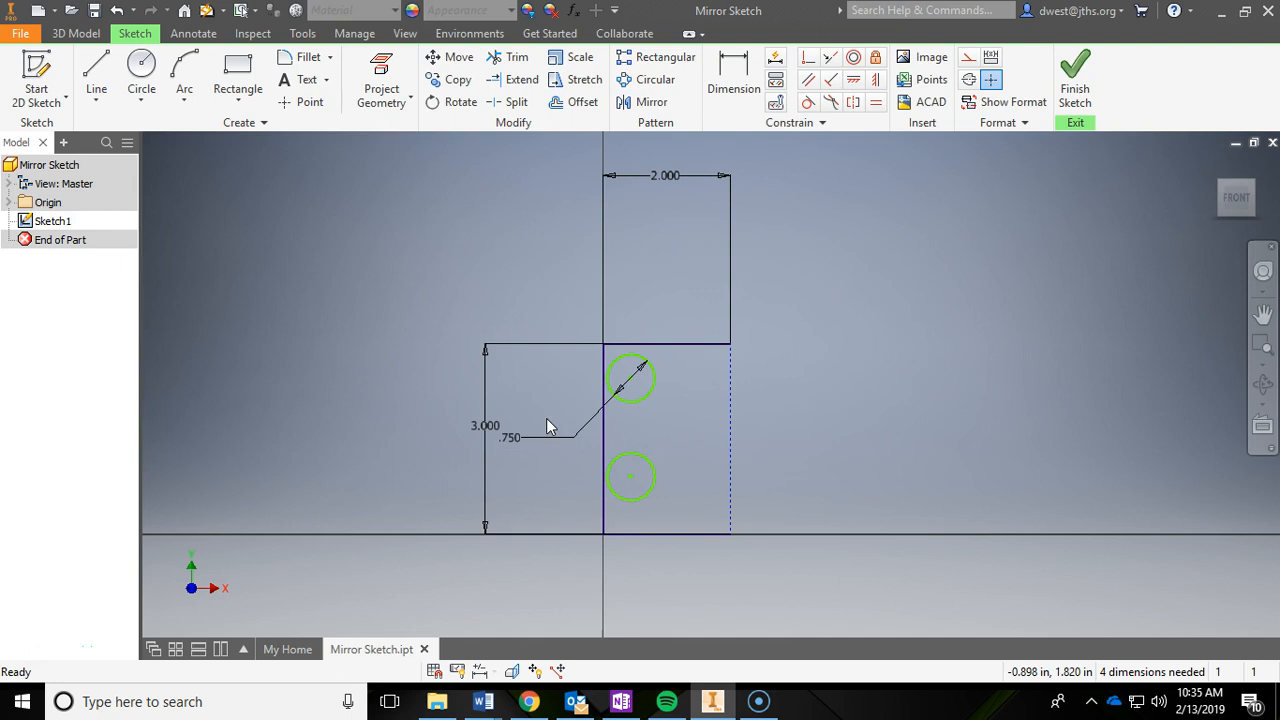
key("ctrl+z")
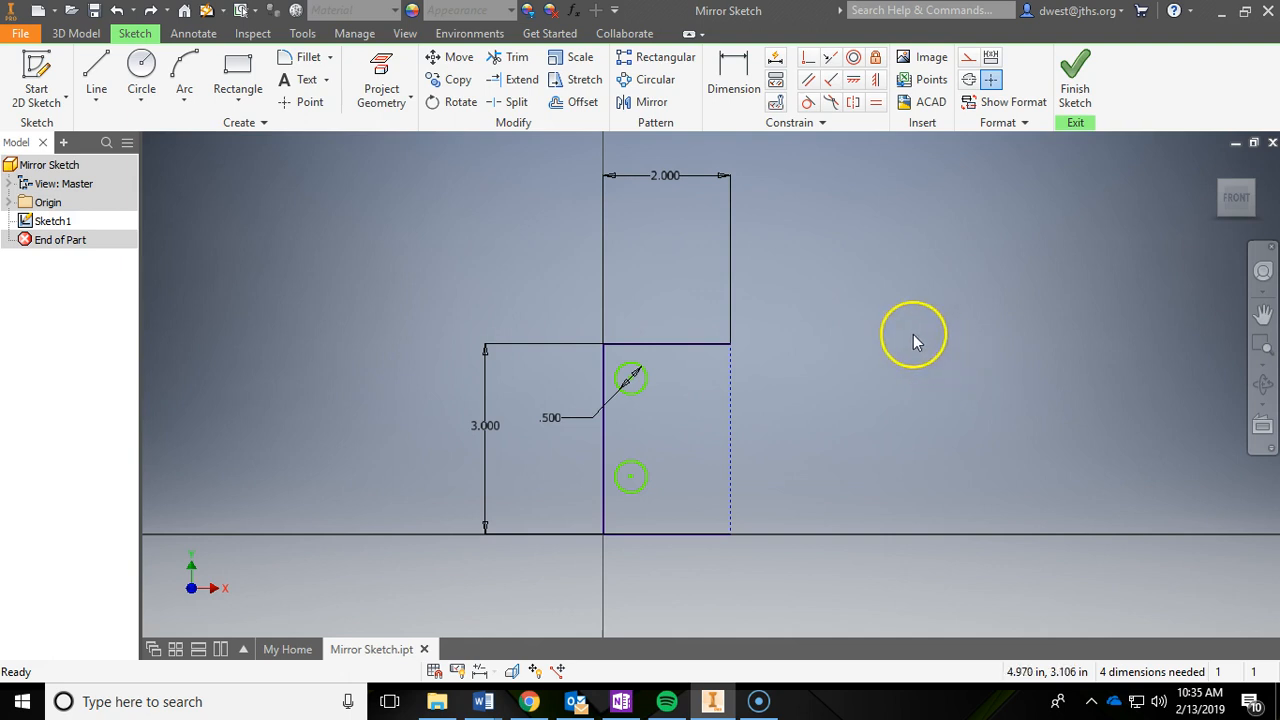
Dimension the upper circle's centre 1.4 in horizontally from the vertical construction line, above the rectangle
left_click(745, 72)
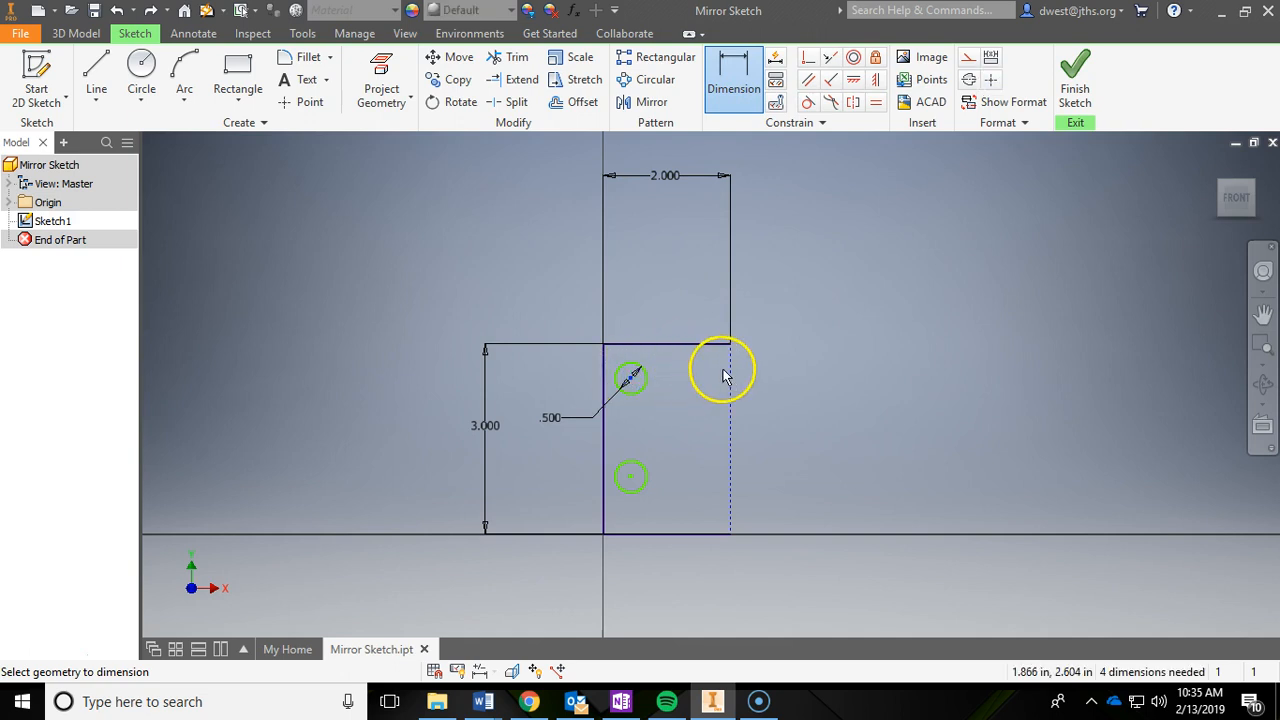
left_click_drag(733, 378, 680, 305)
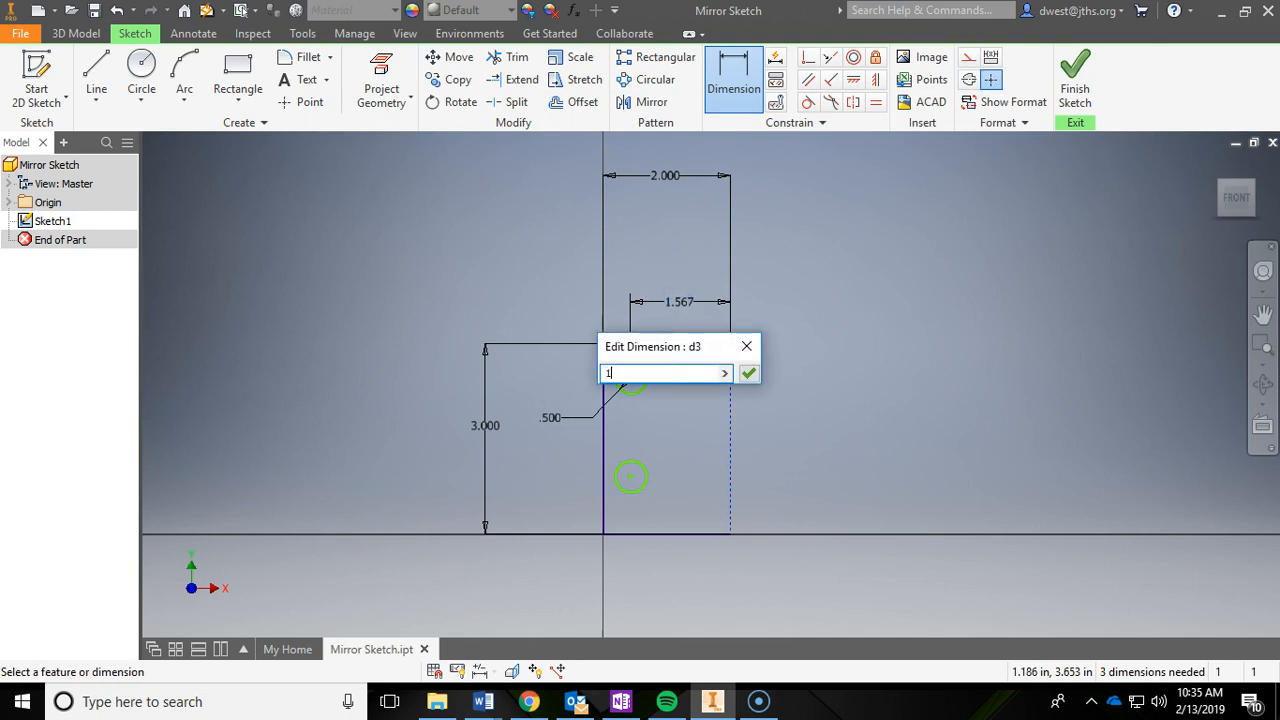
key("Return")
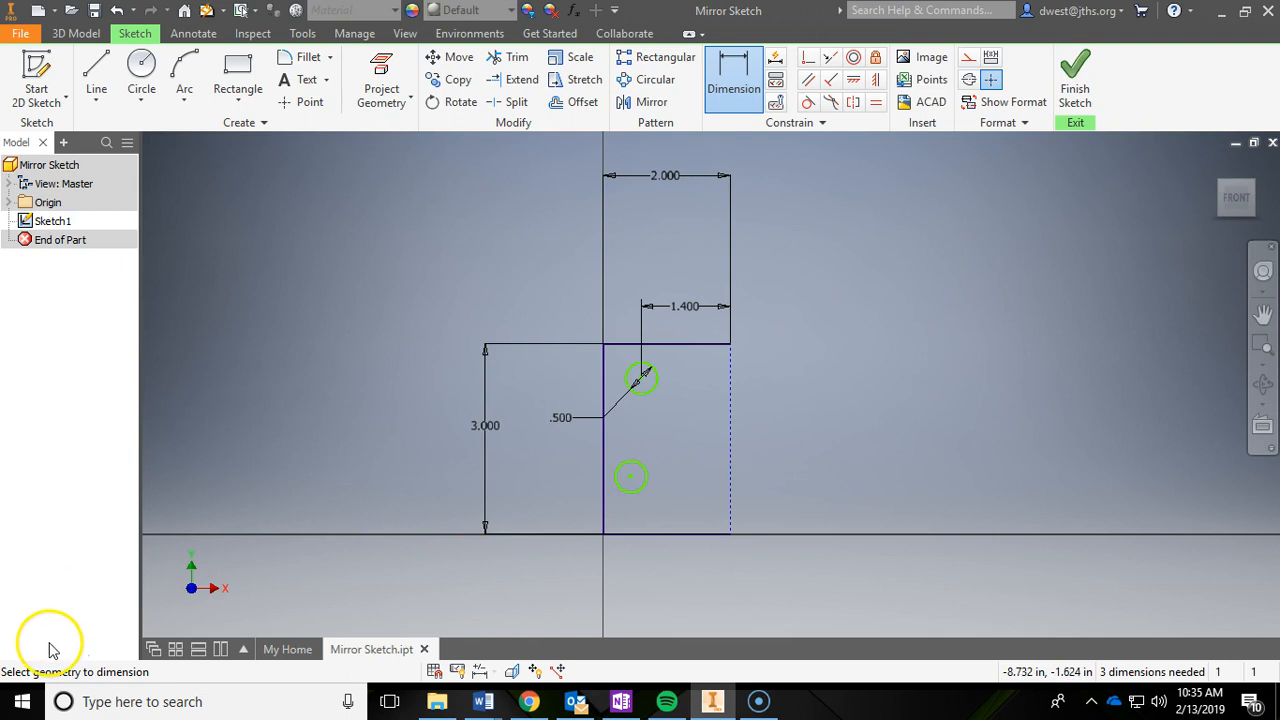
key("Escape")
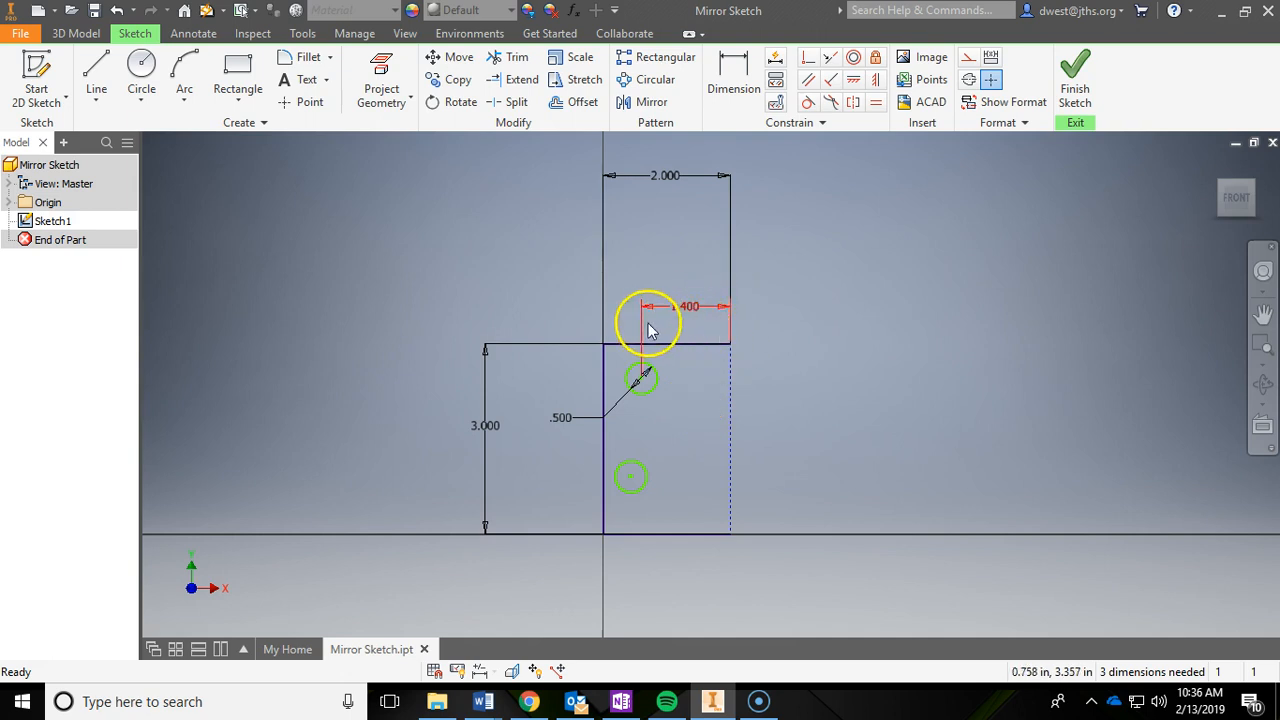
Dimension the lower circle's centre horizontally from the construction line below the rectangle, linking it to the upper circle's dimension with =d3
double_click(688, 312)
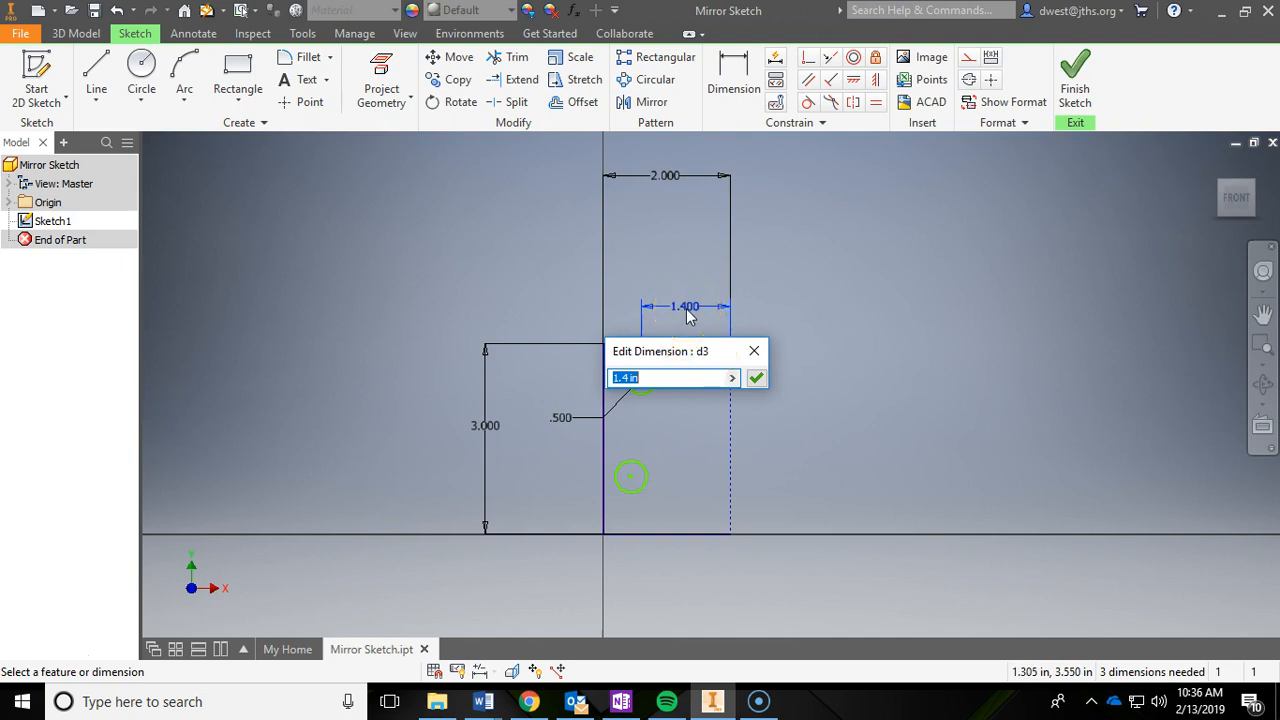
left_click(754, 351)
left_click(734, 75)
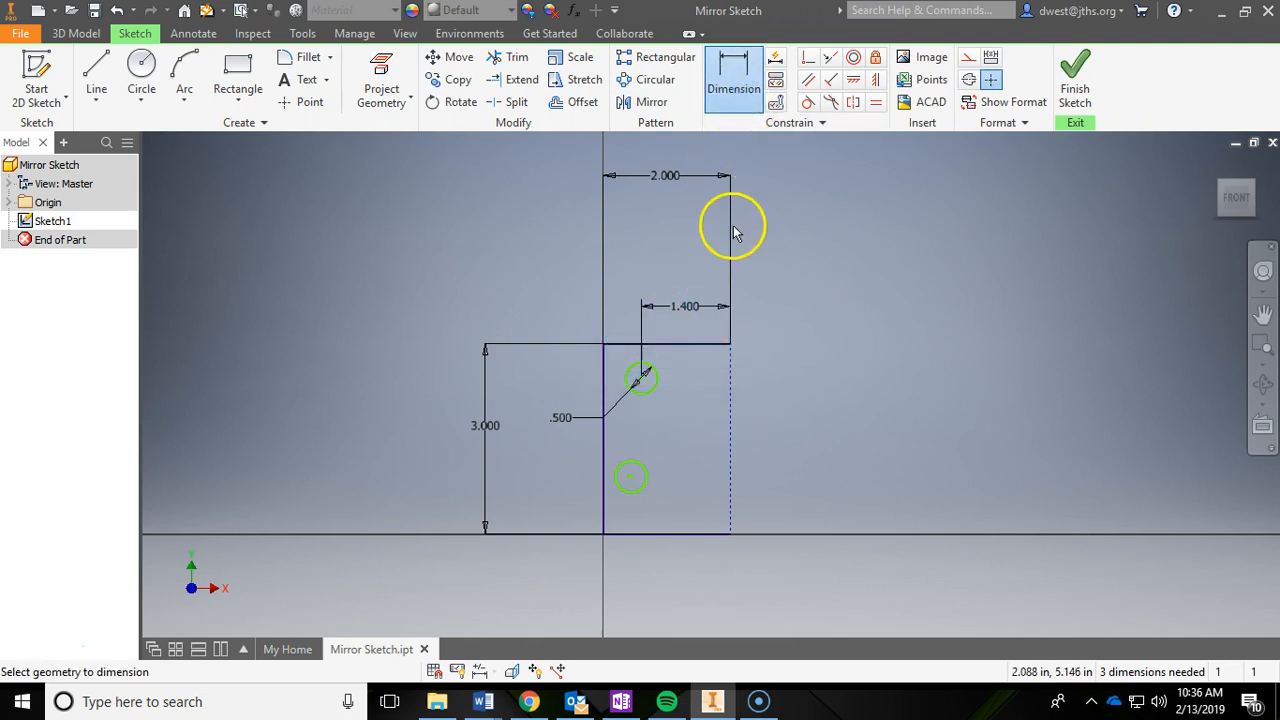
left_click(630, 481)
left_click(687, 535)
left_click(688, 561)
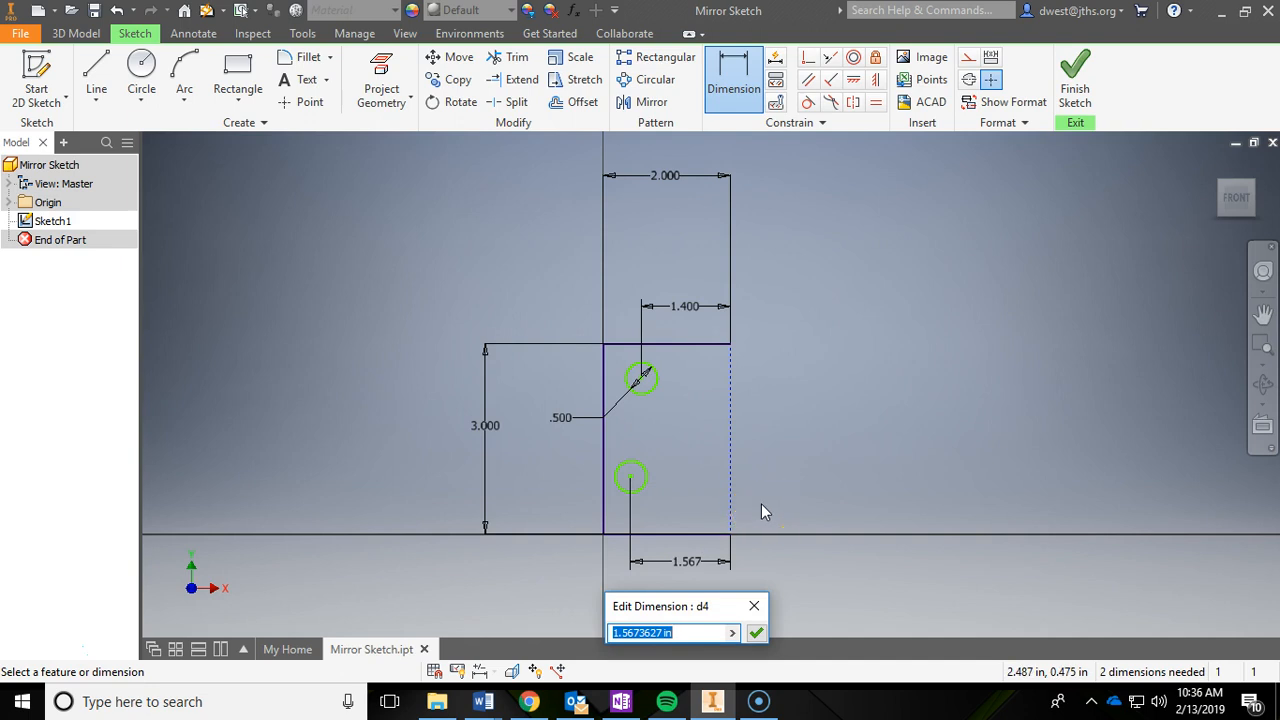
type("=d3")
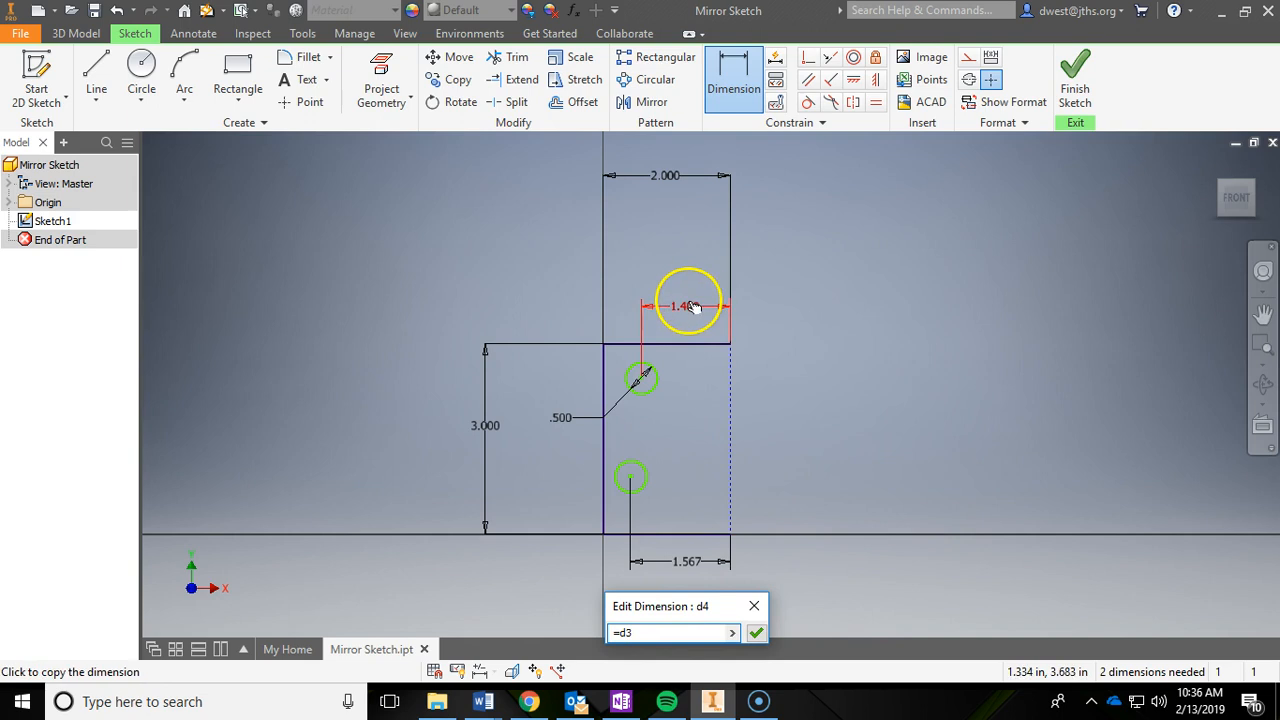
left_click(756, 634)
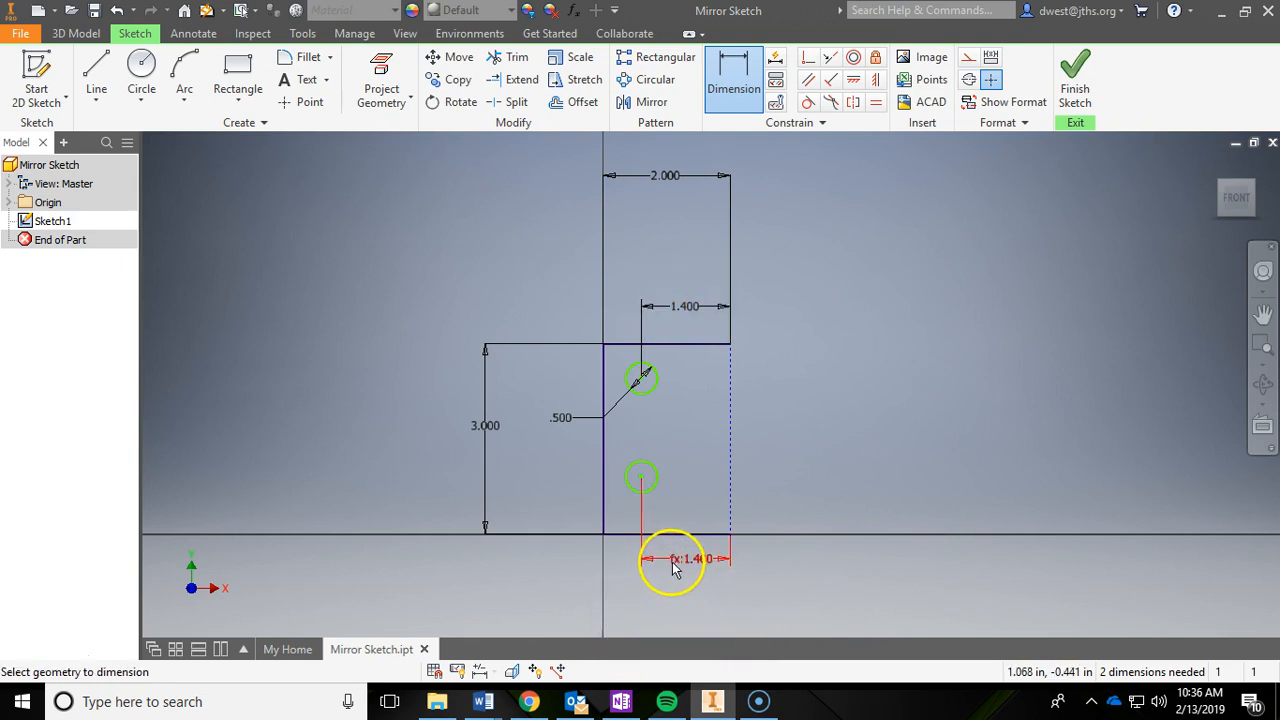
Test the linked dimensions by setting the upper circle's horizontal distance to 1.25 in, and restore it to 1.4 in
double_click(684, 308)
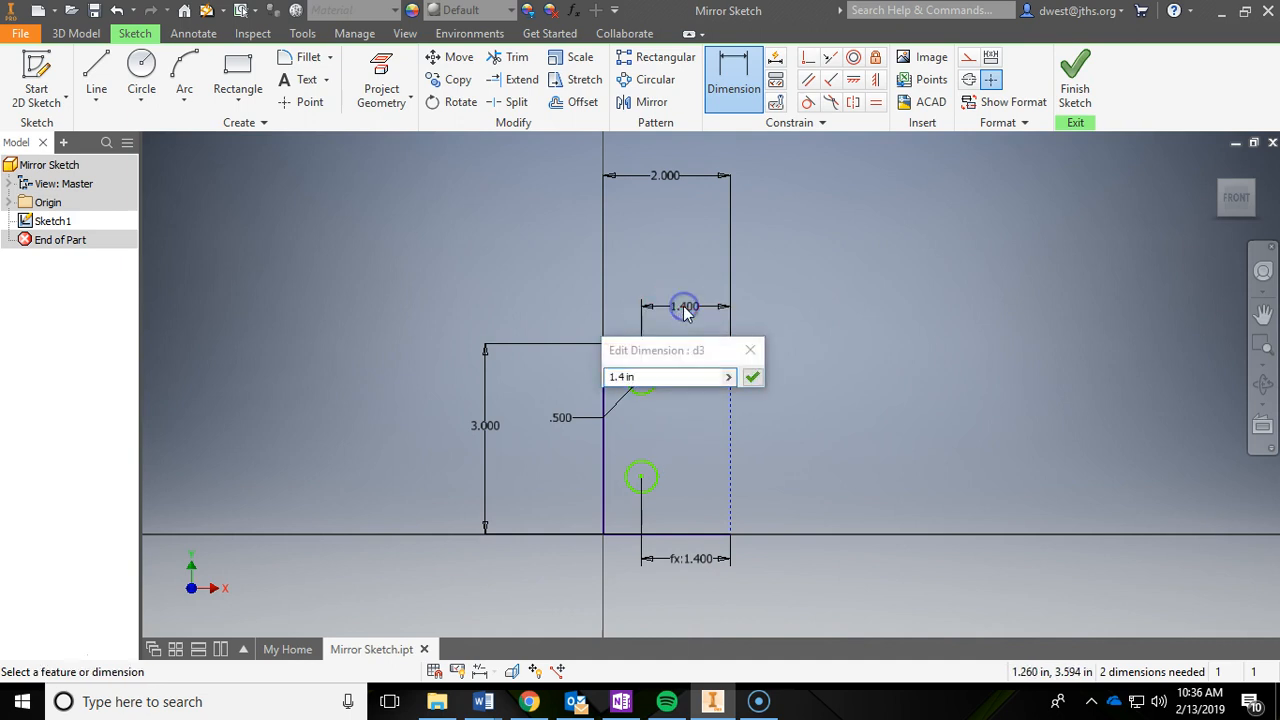
left_click_drag(651, 377, 566, 383)
type("1.25")
key("Return")
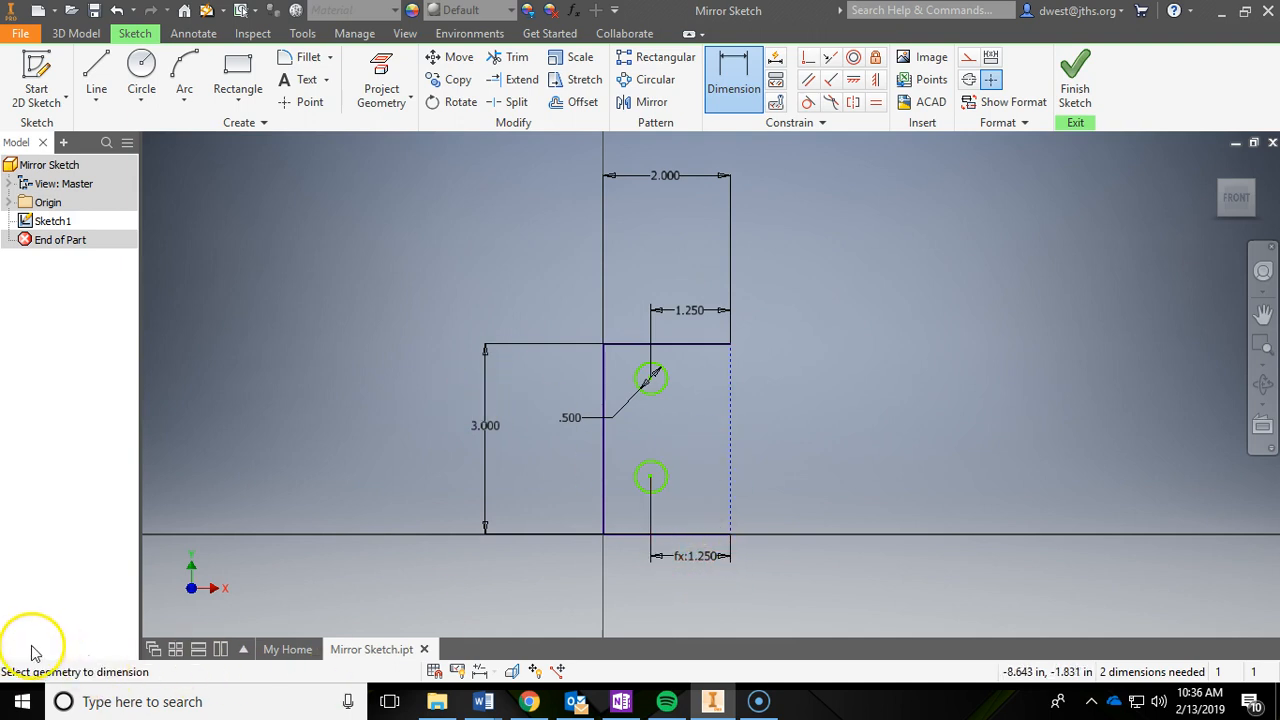
double_click(690, 312)
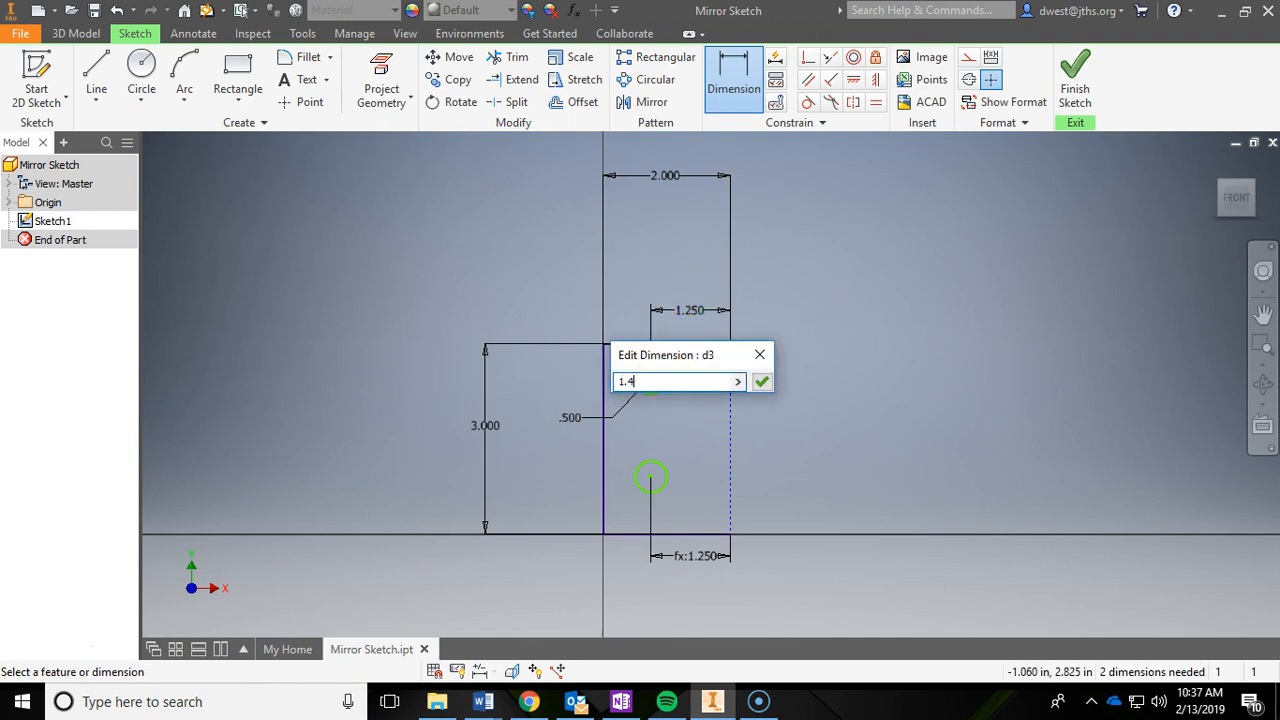
key("Return")
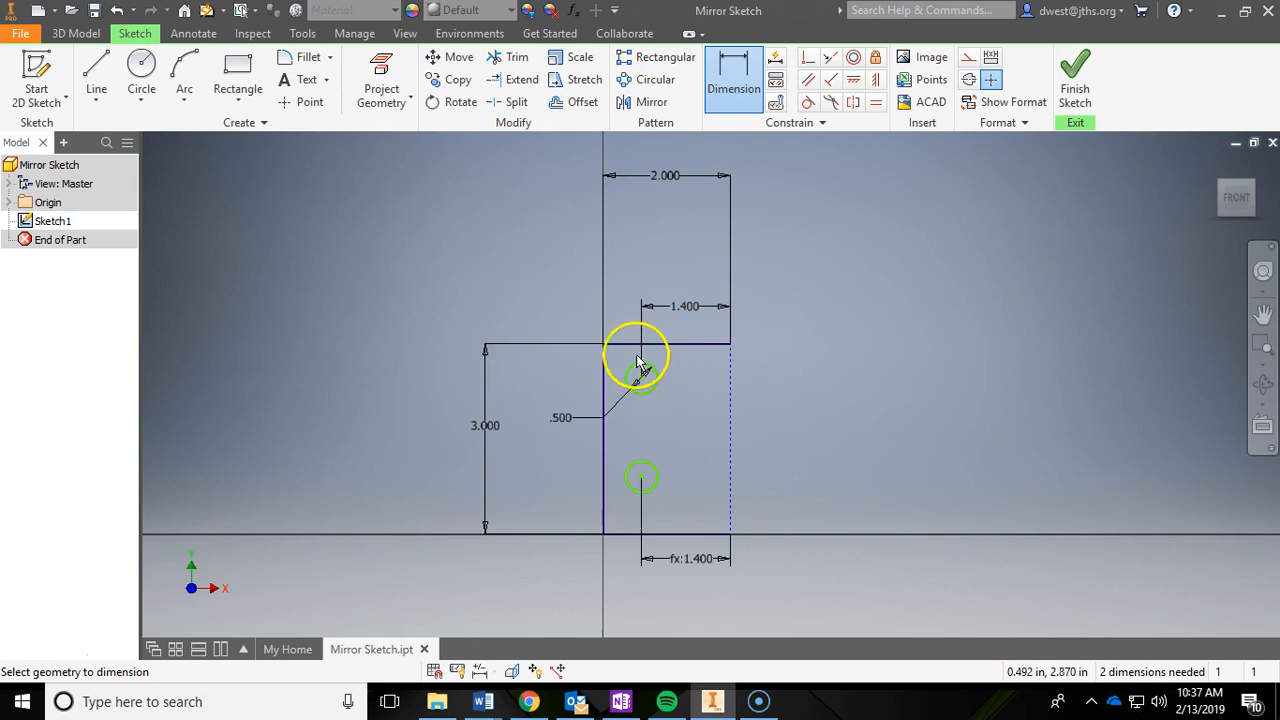
Dimension the upper circle's centre 0.75 in vertically below the rectangle's upper edge
left_click(732, 66)
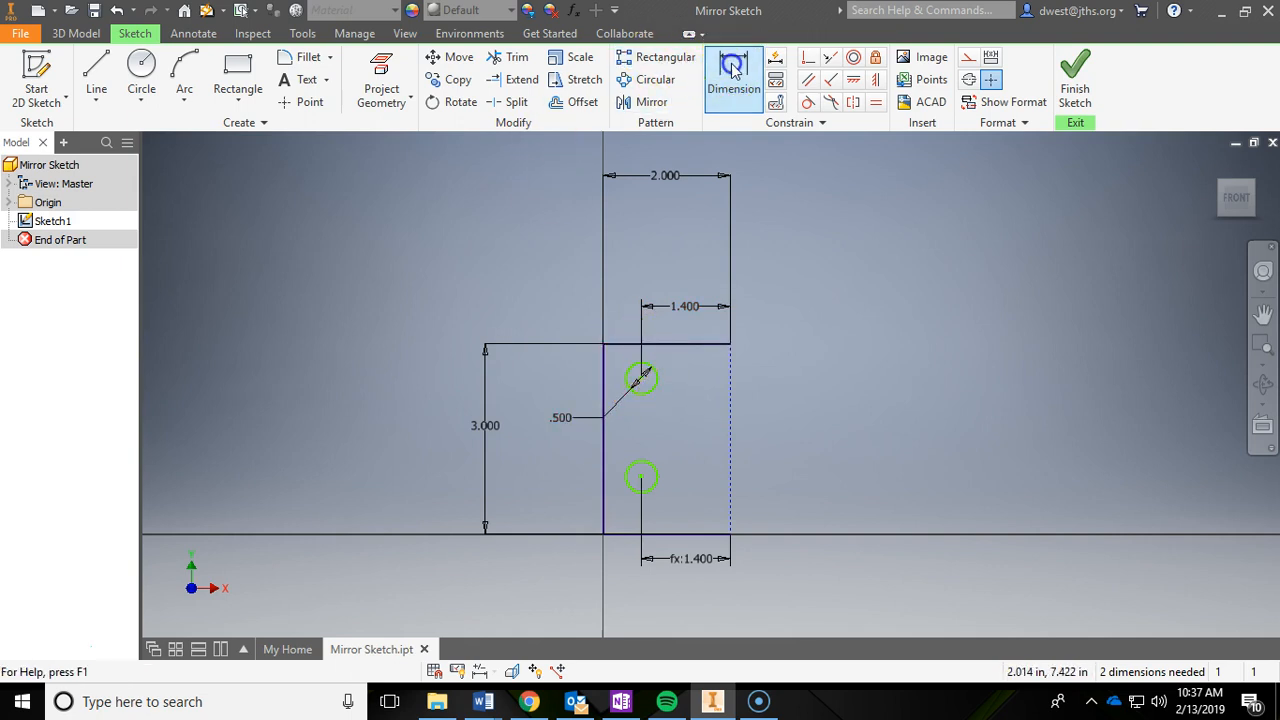
left_click(619, 343)
left_click(641, 376)
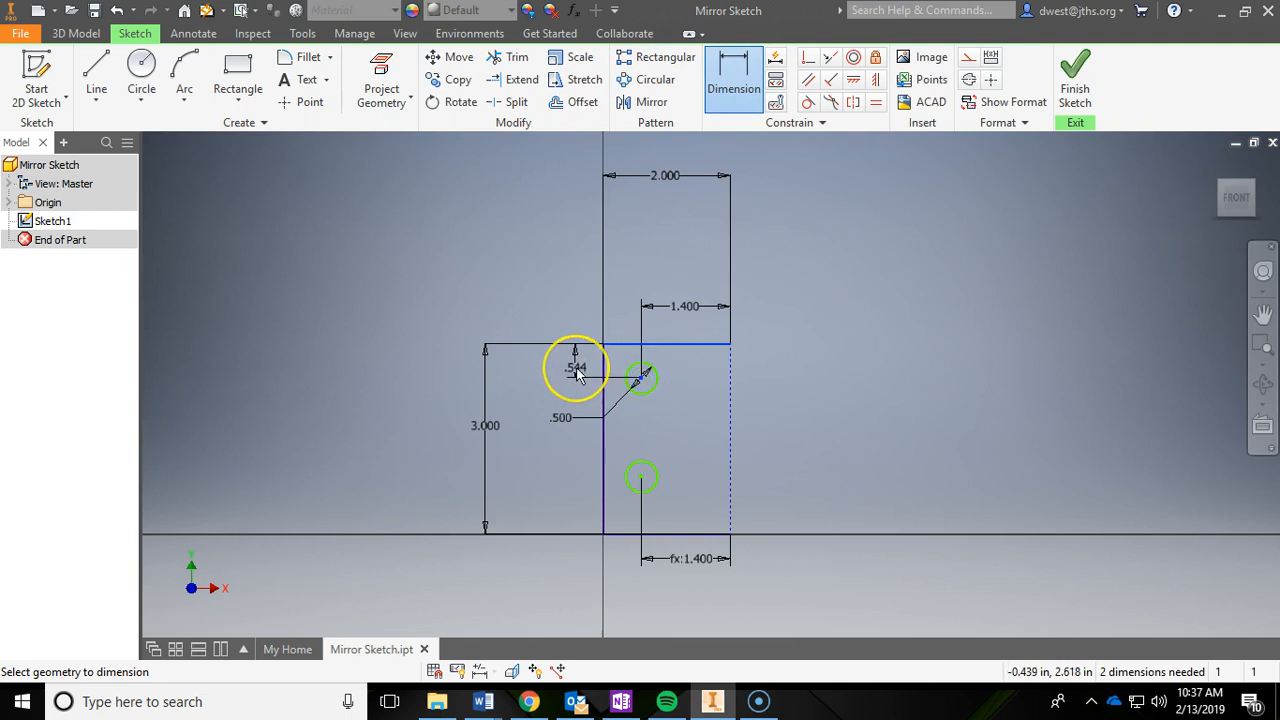
left_click(572, 363)
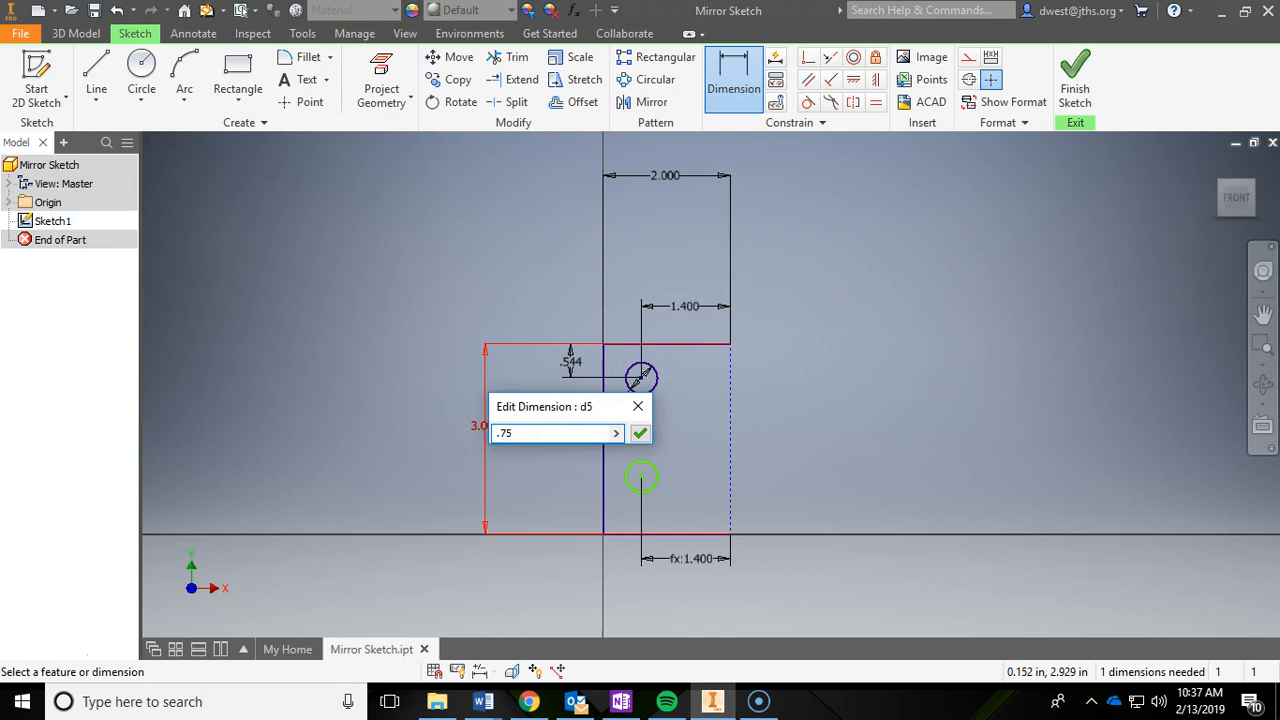
key("Return")
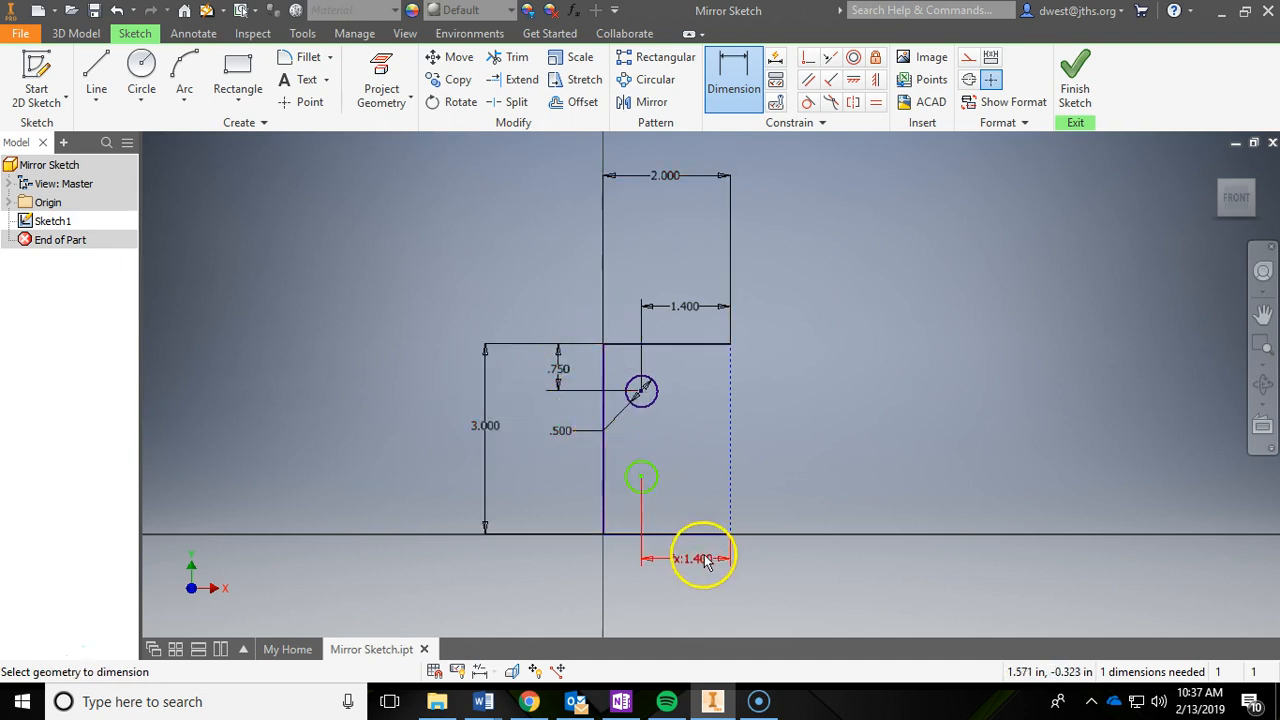
key("Escape")
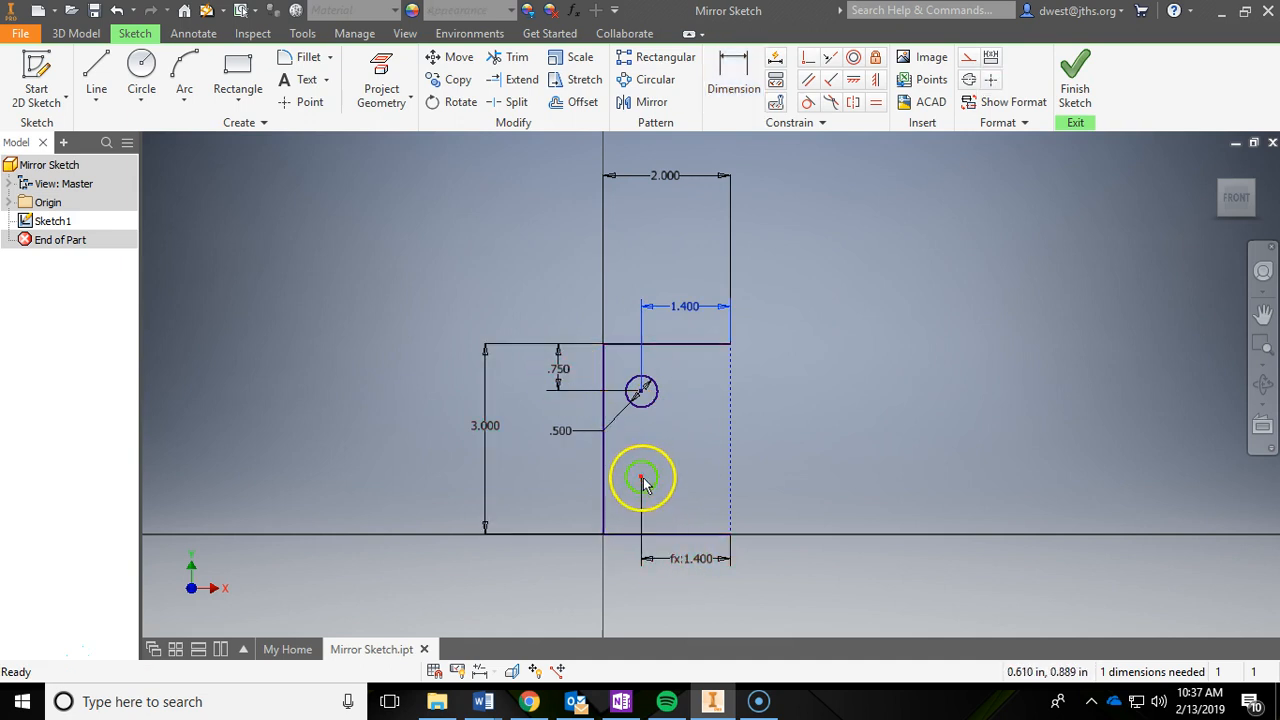
Dimension the lower circle's centre vertically from the rectangle's lower edge, linking it to the upper circle's vertical dimension with =d5
double_click(558, 370)
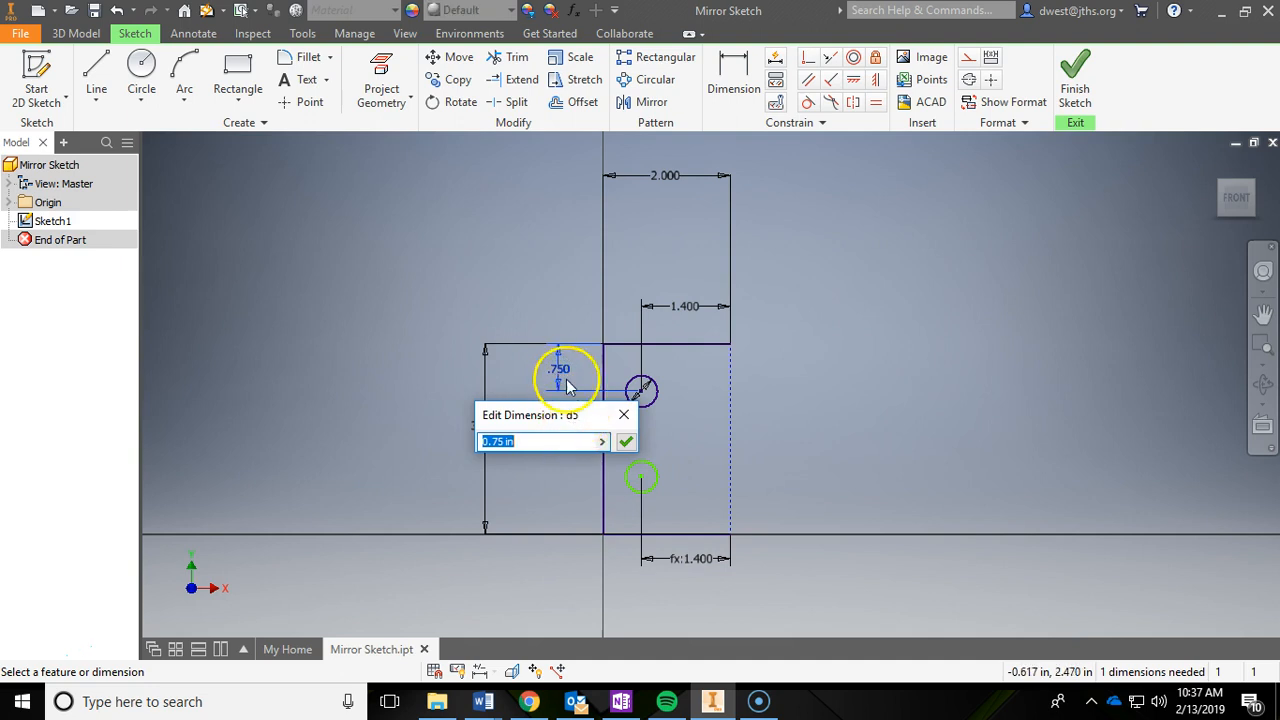
left_click(629, 444)
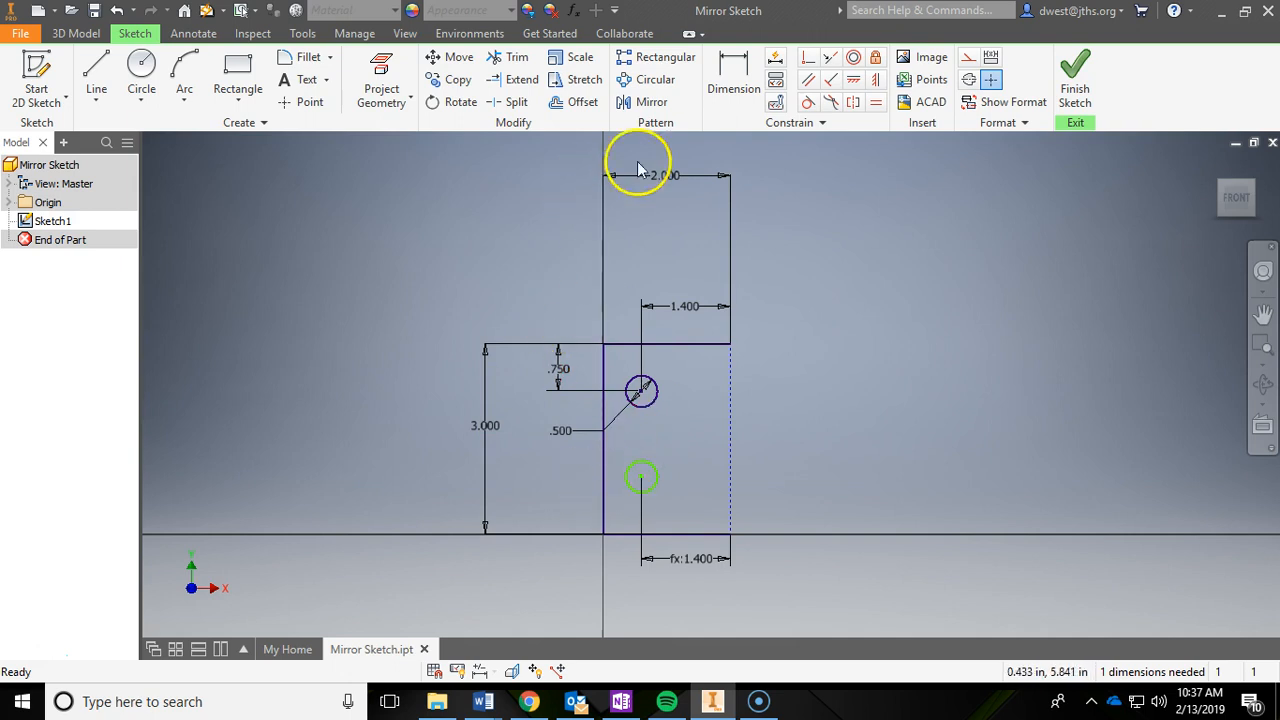
left_click(735, 85)
left_click(643, 483)
left_click(641, 479)
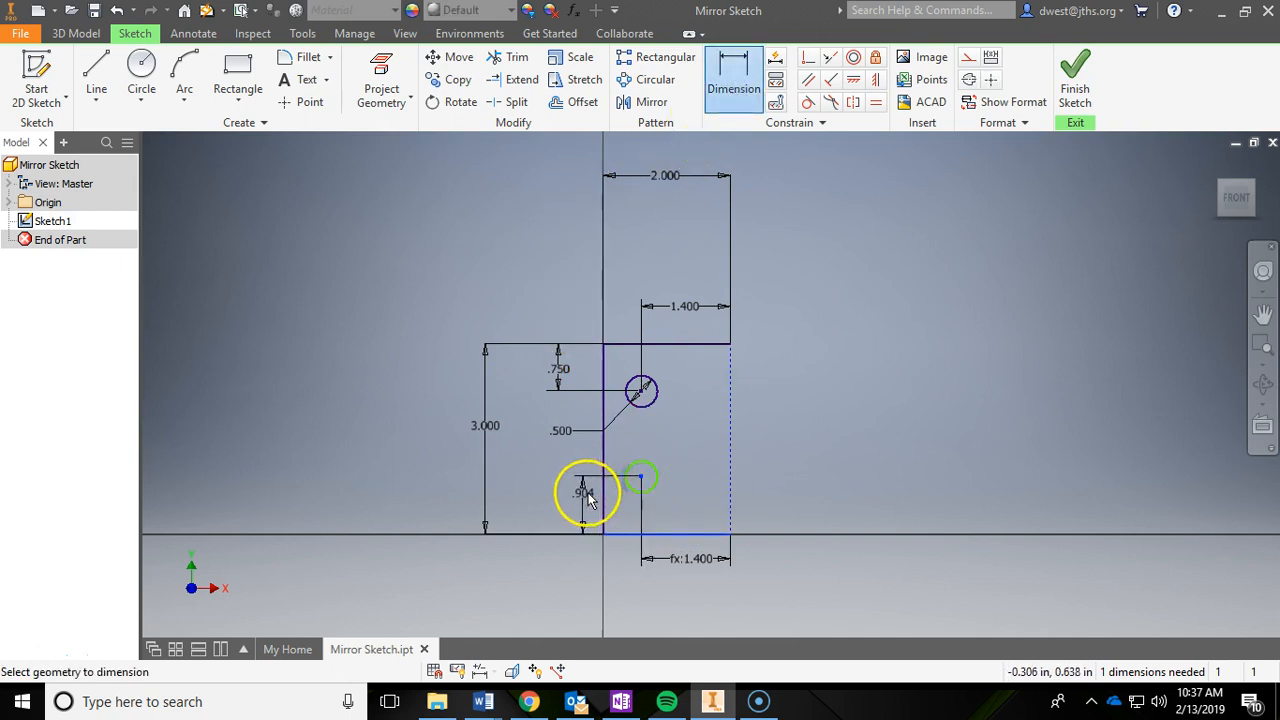
left_click(563, 500)
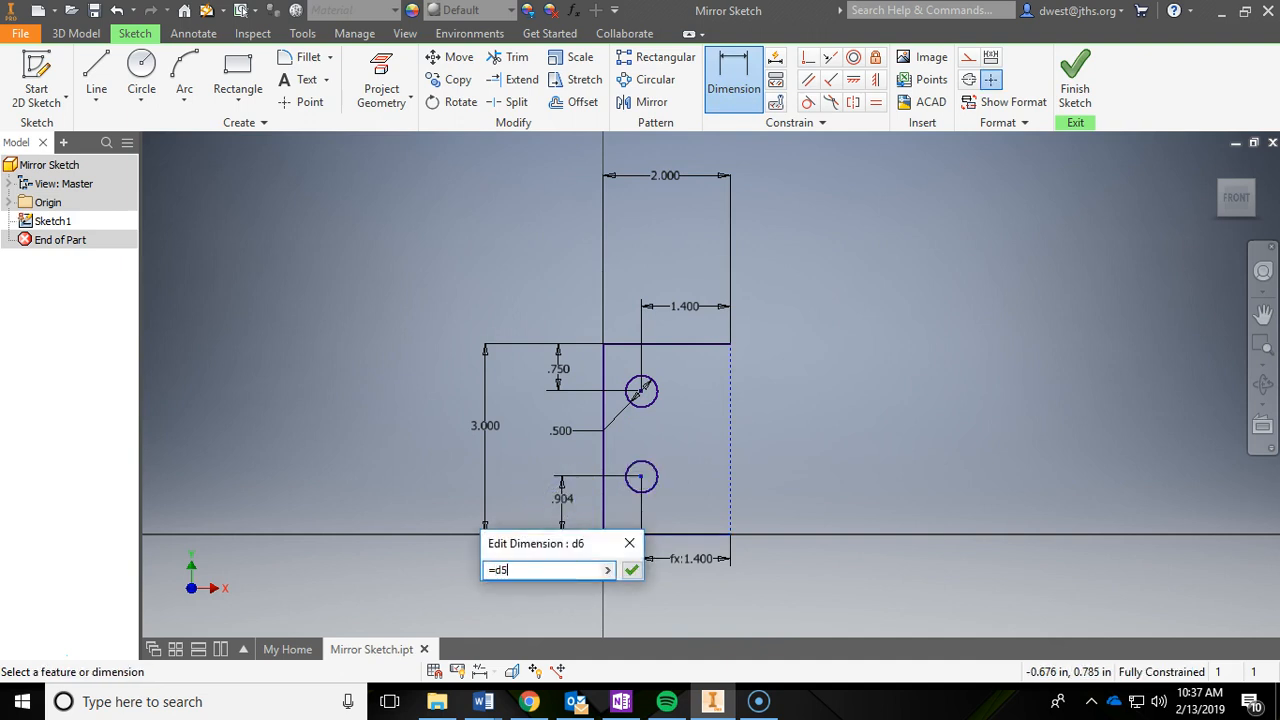
left_click(631, 569)
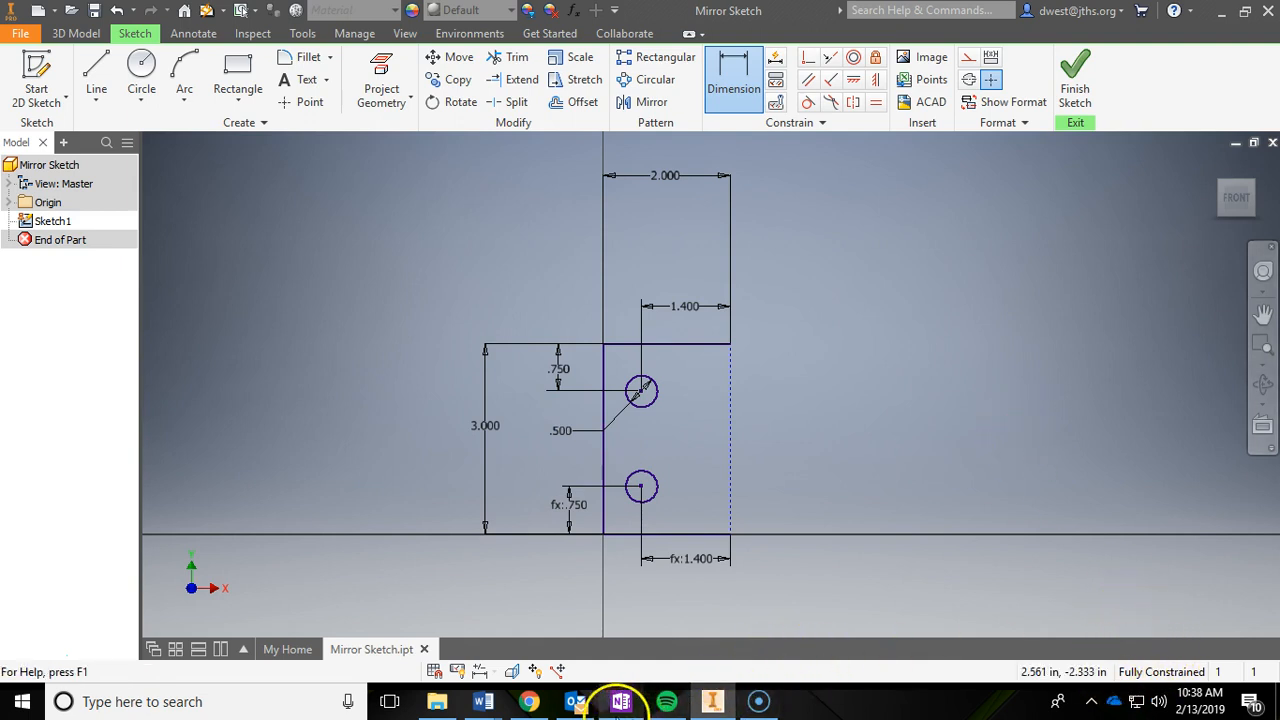
Draw the slot rectangle from the activity's Before figure, 0.4 in wide and 1.5 in tall, between the circles and the vertical construction line
left_click(535, 703)
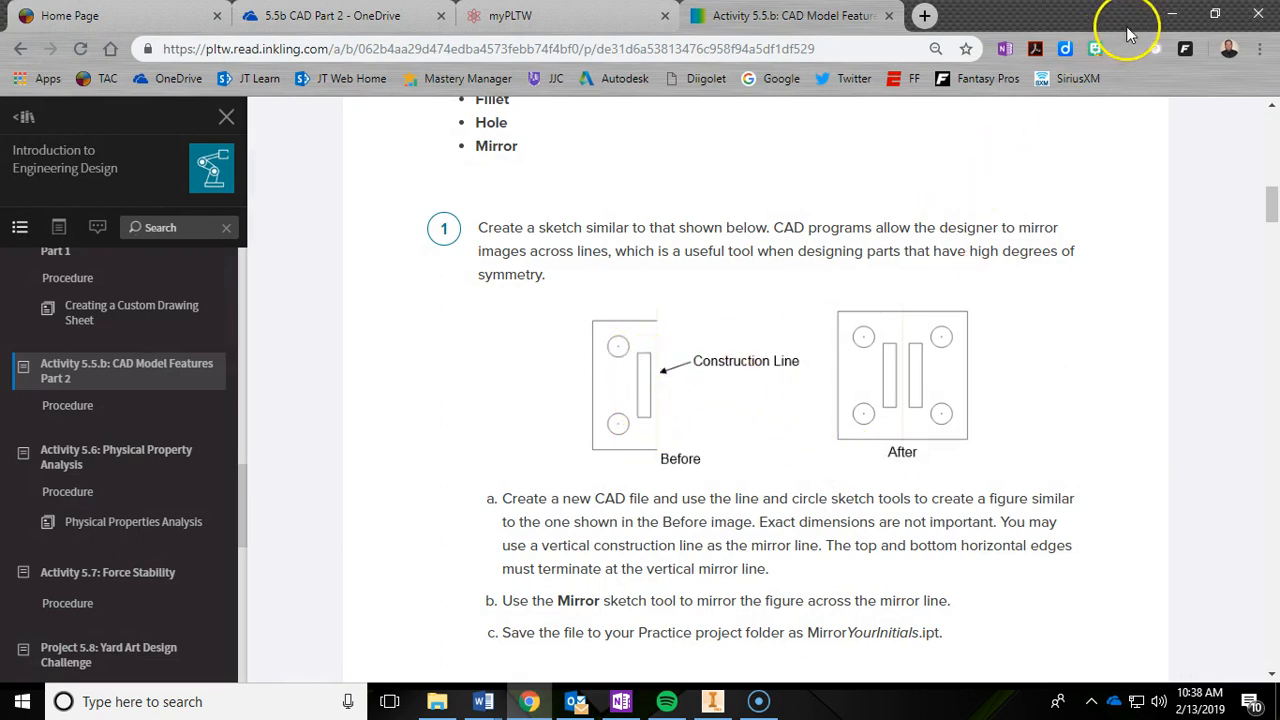
left_click(1173, 15)
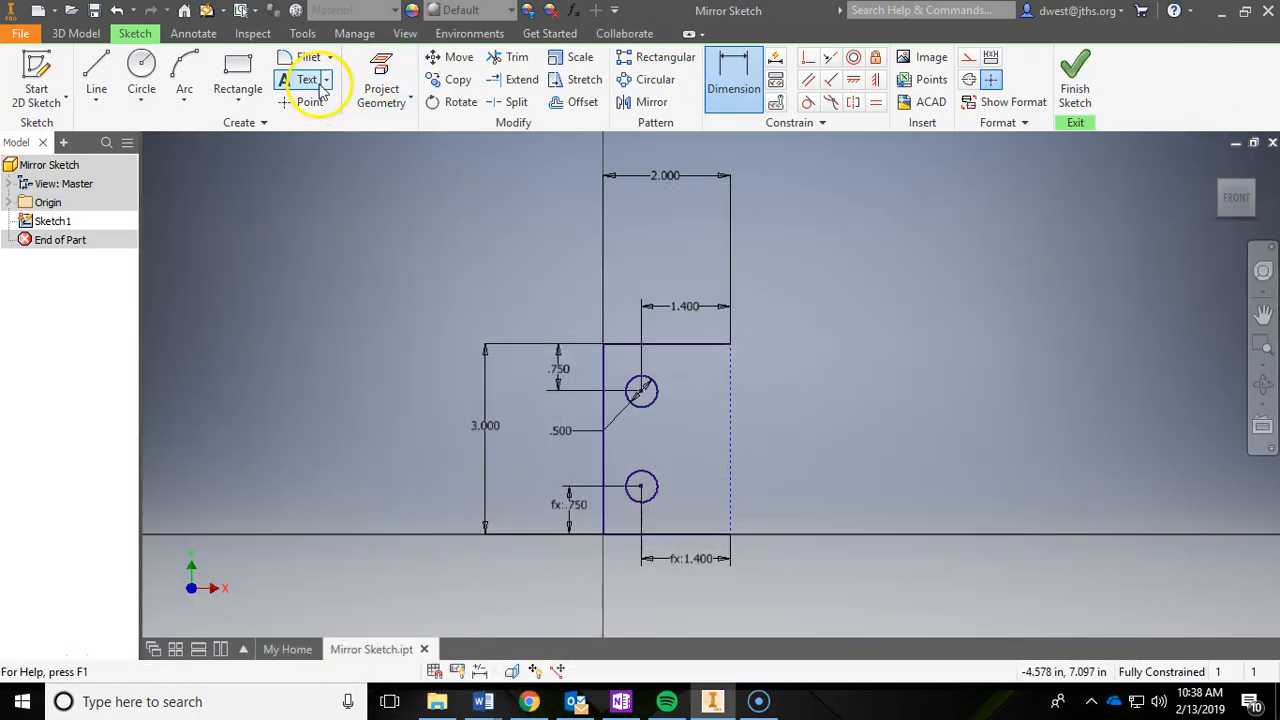
left_click(237, 70)
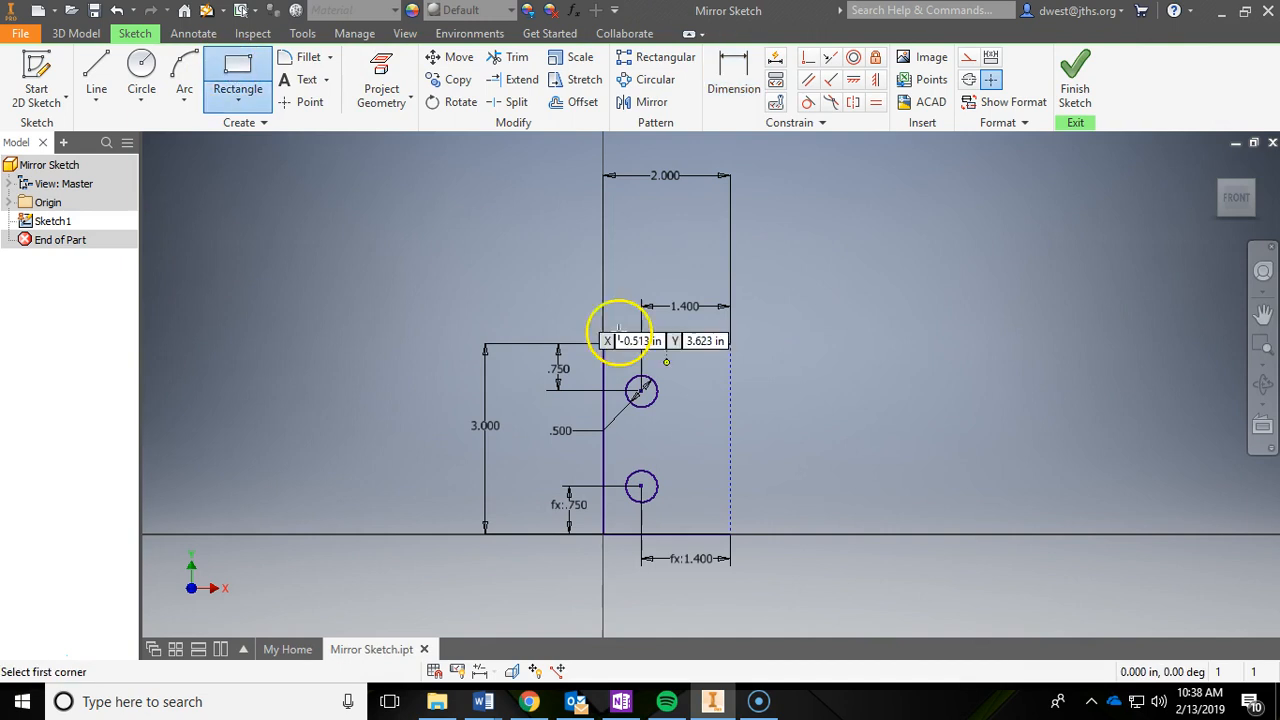
left_click(680, 359)
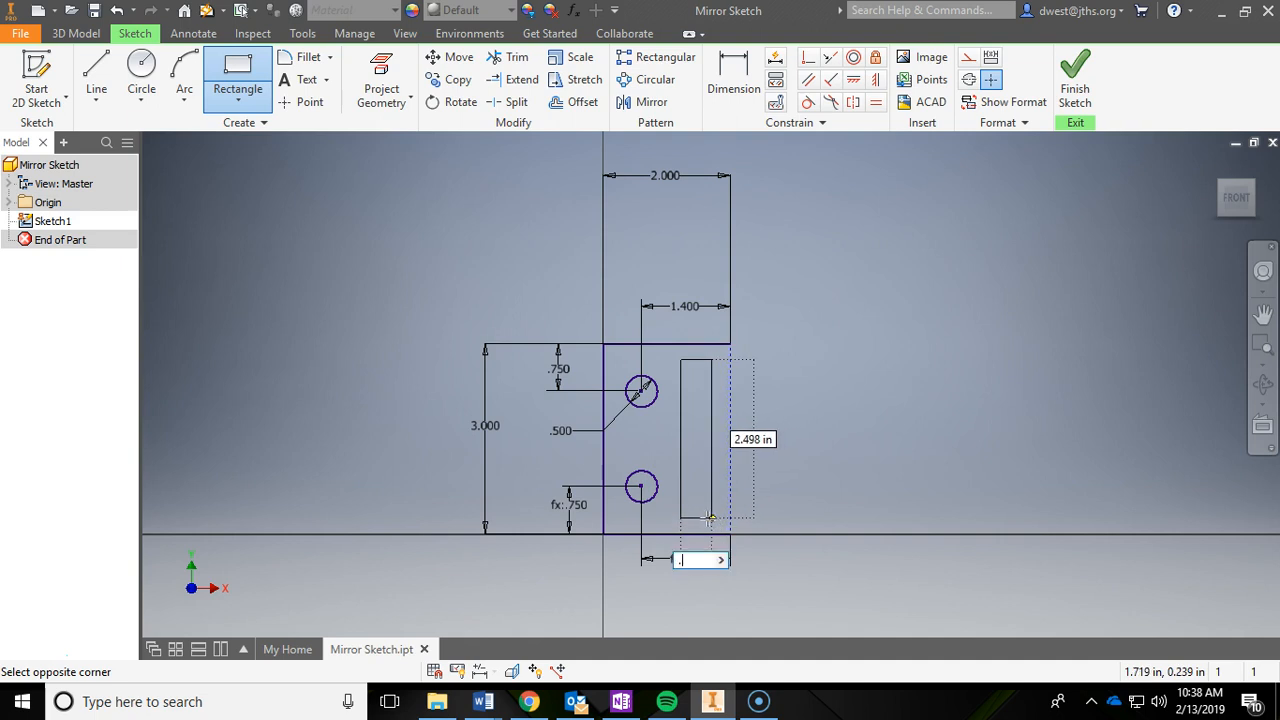
key("Tab")
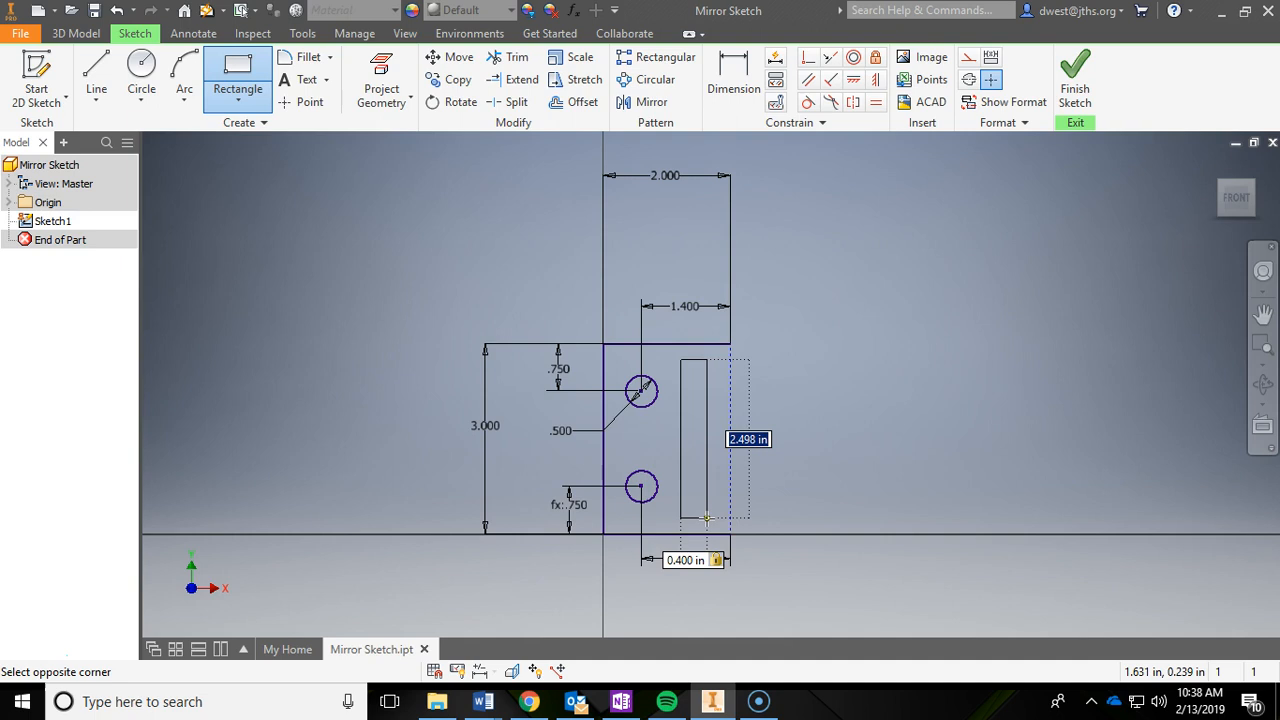
type("1")
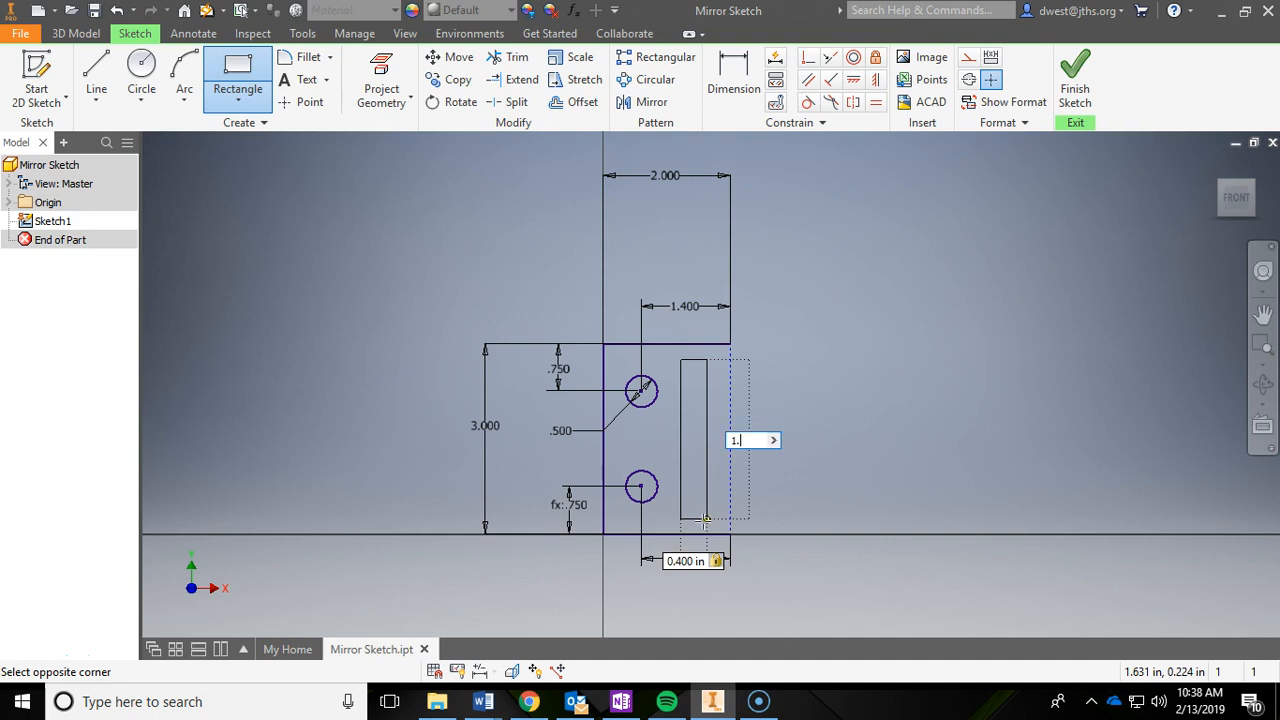
type(".5")
key("Return")
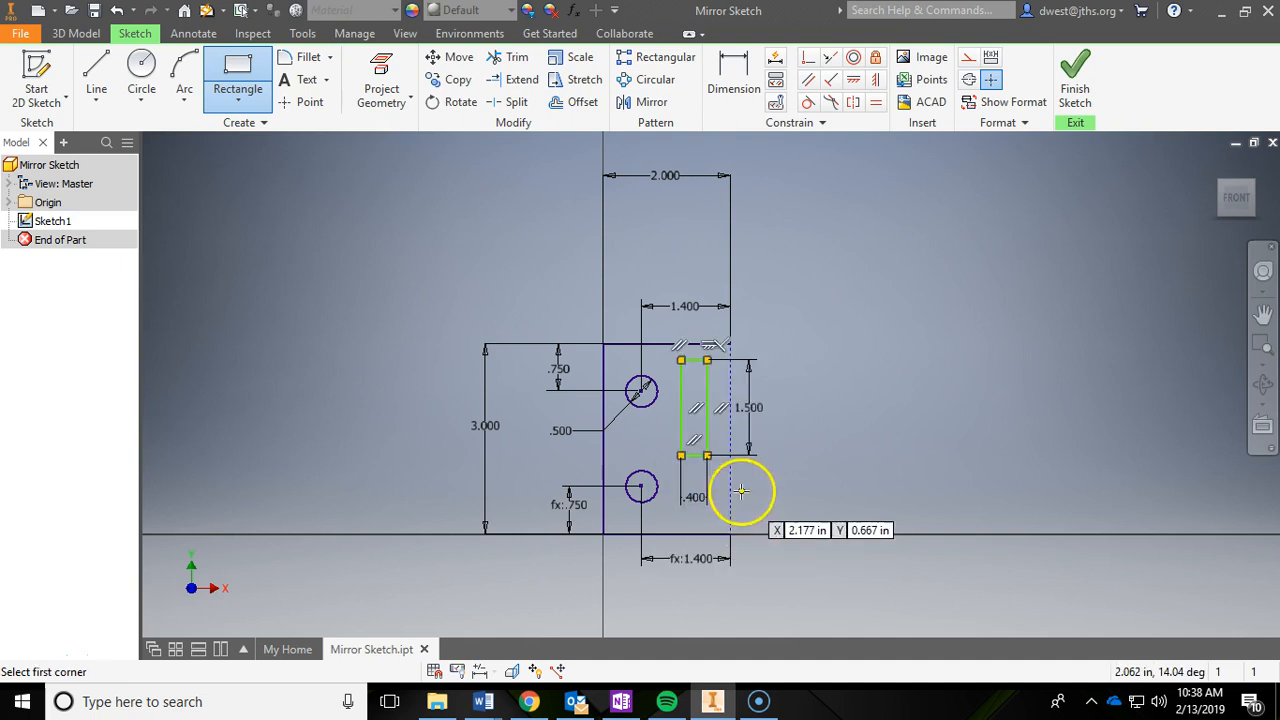
scroll(770, 400, "up", 4)
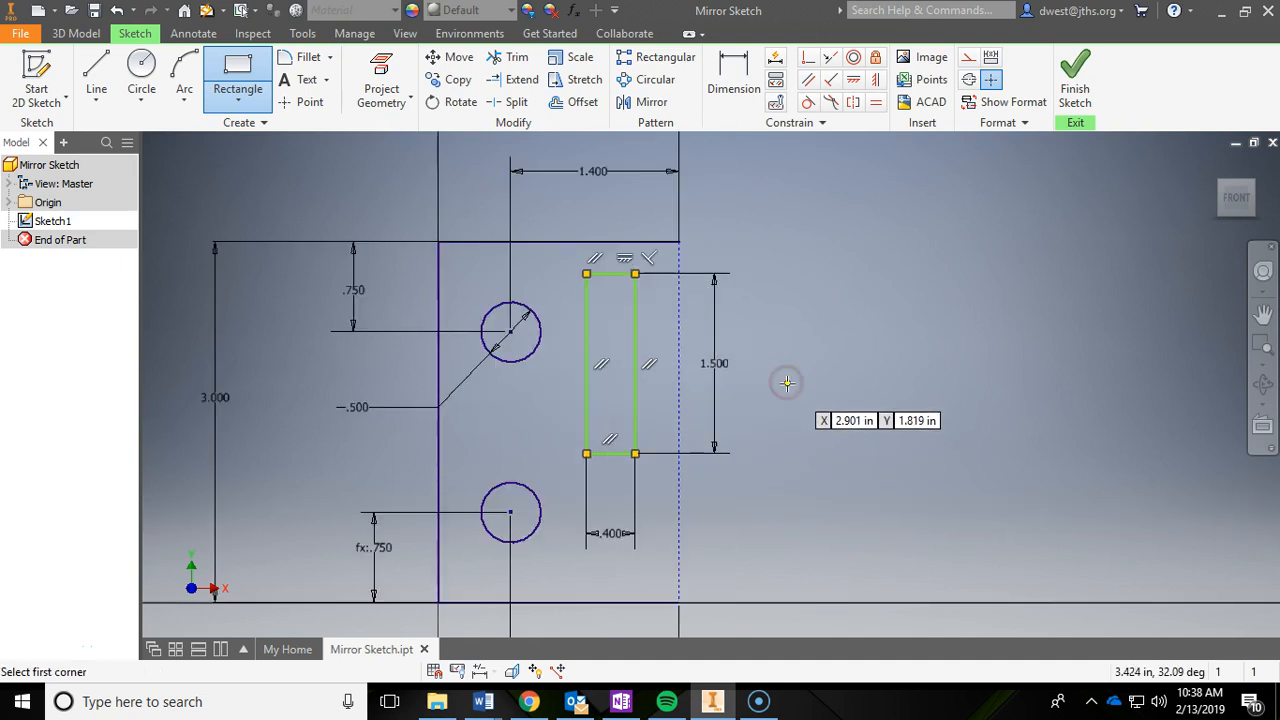
scroll(882, 334, "down", 3)
middle_click_drag(886, 331, 866, 363)
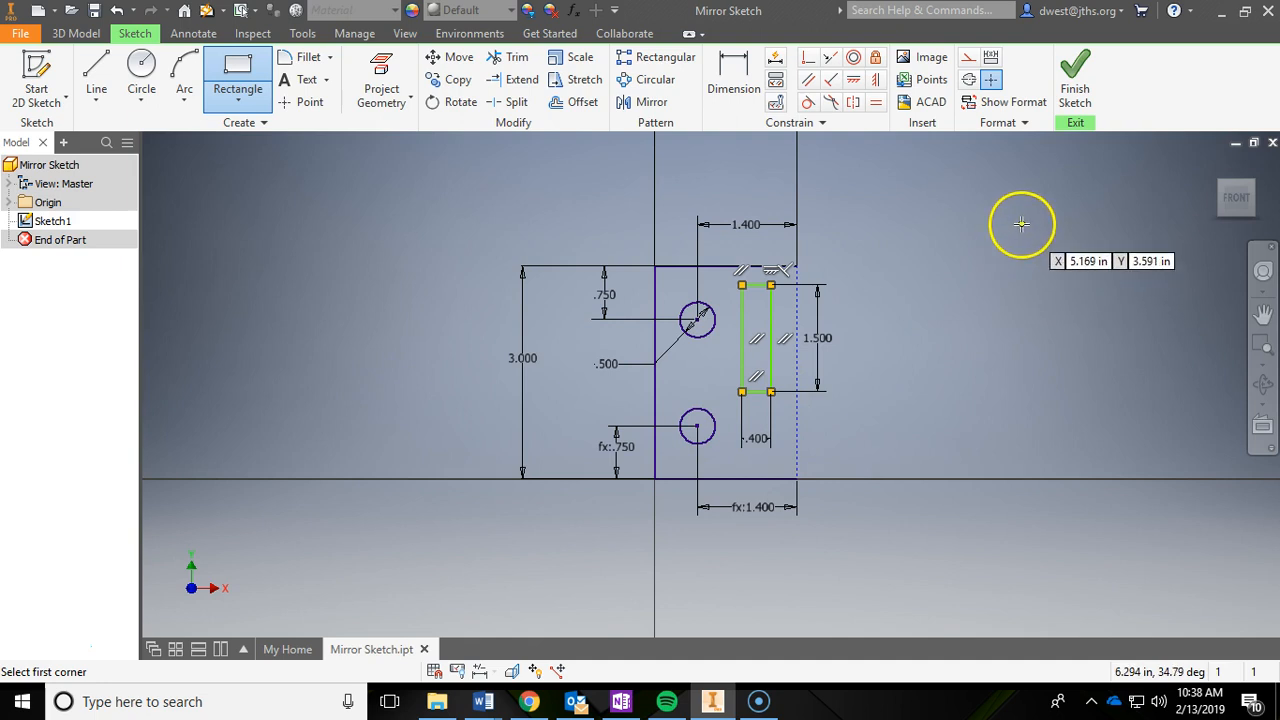
key("Escape")
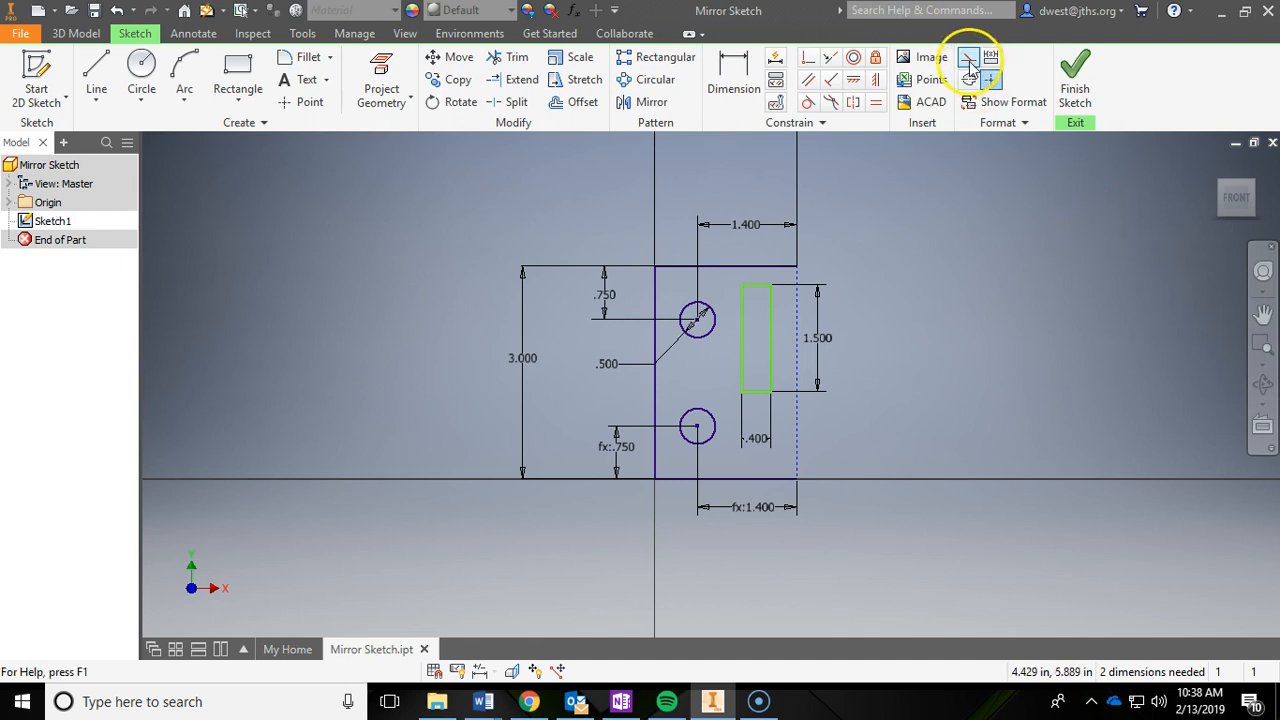
Draw a horizontal line from the vertical construction line's midpoint to the plate's left edge midpoint and convert it to construction
left_click(96, 70)
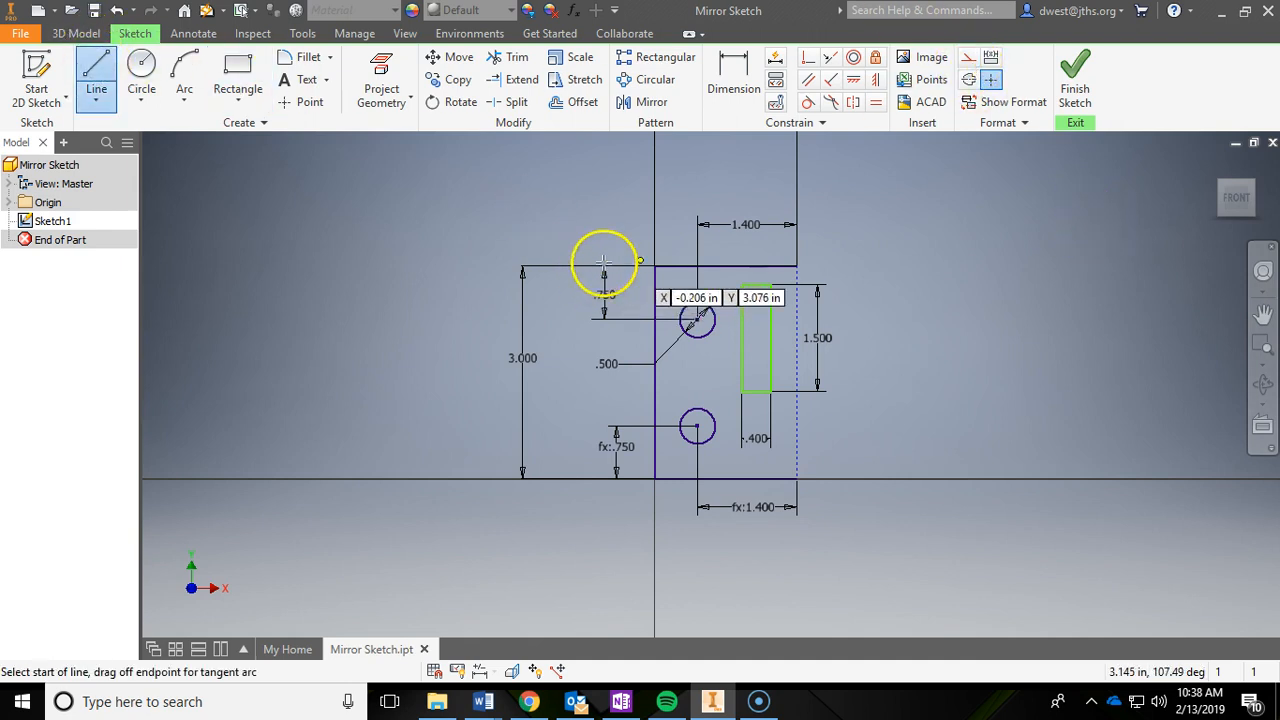
left_click(797, 372)
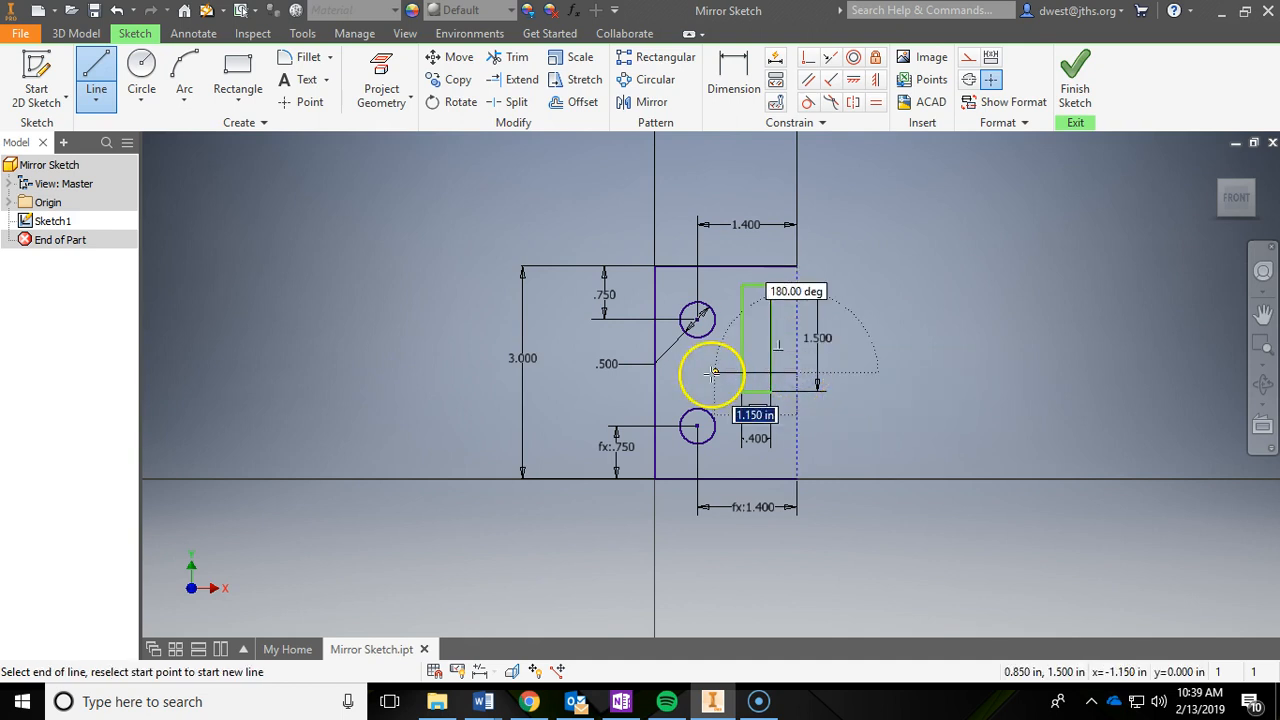
left_click(654, 372)
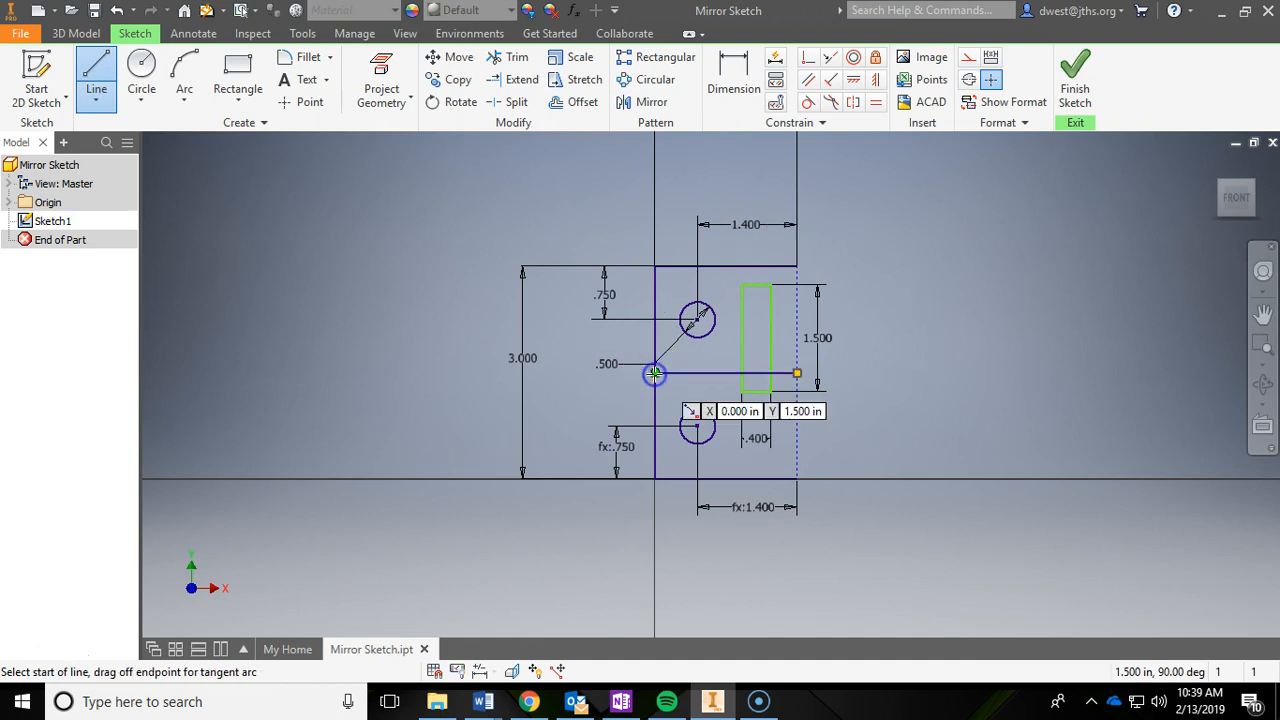
key("Escape")
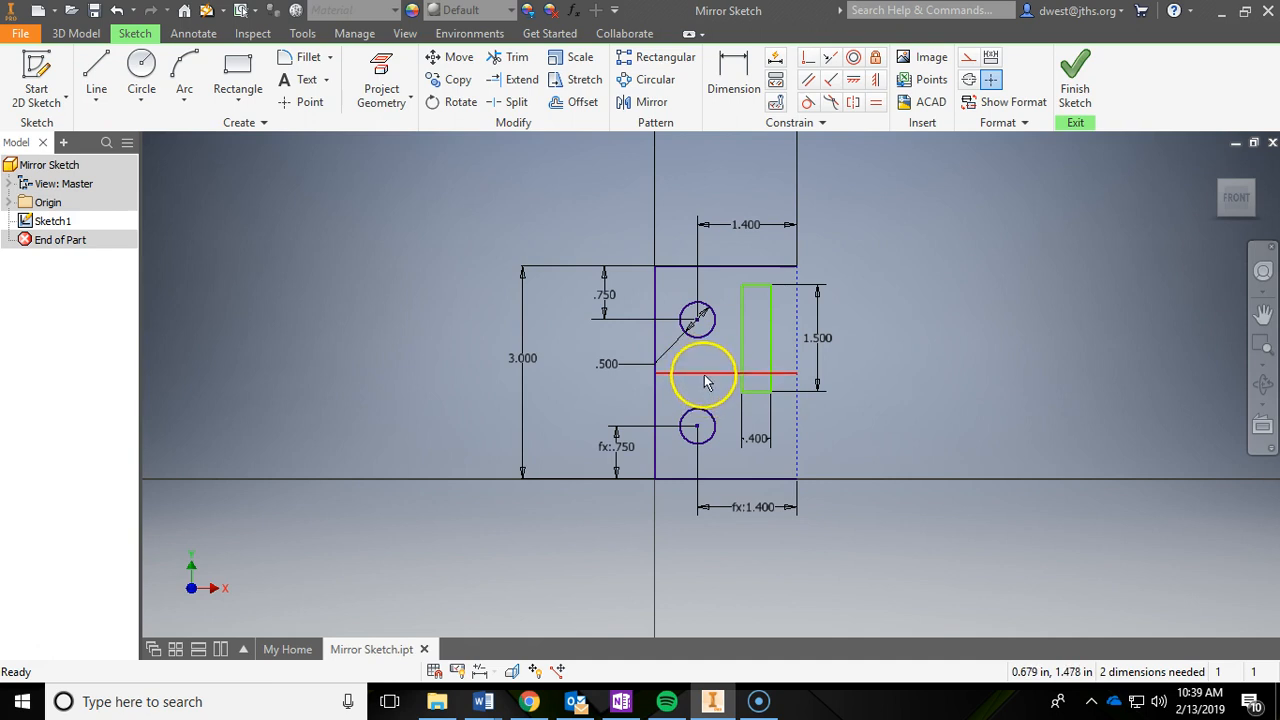
left_click(705, 374)
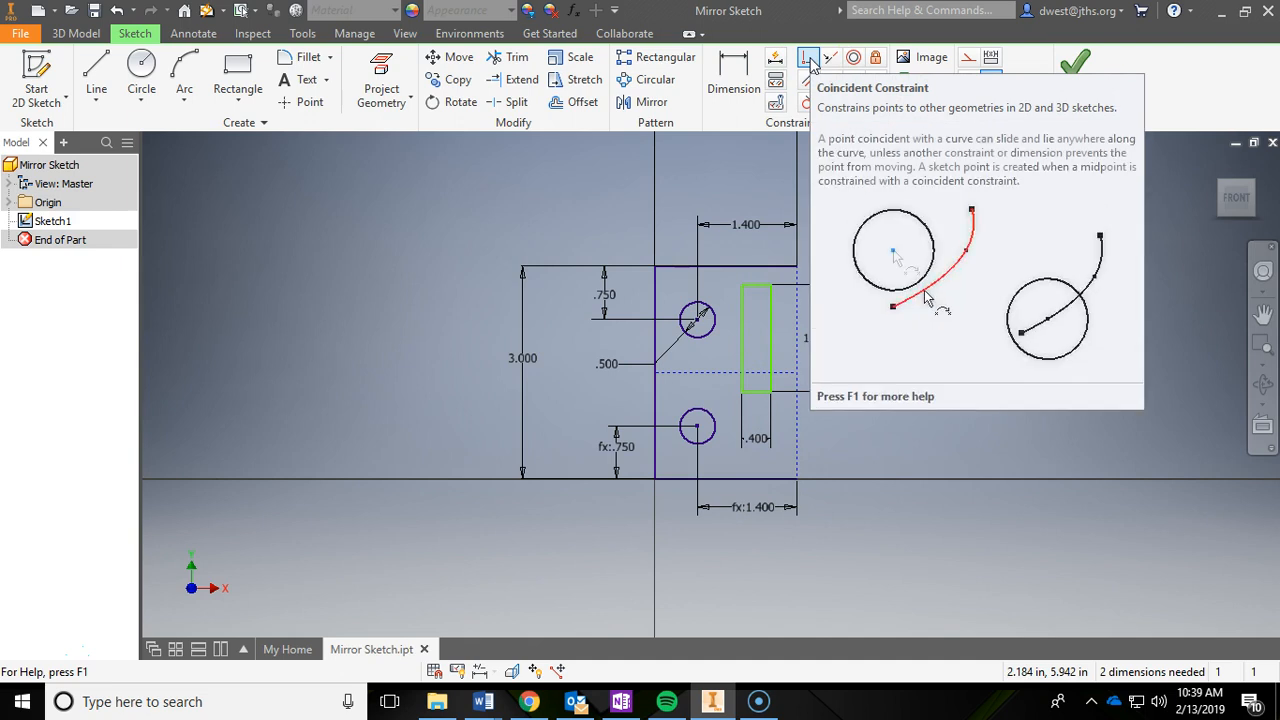
Centre the slot vertically by making its right edge's midpoint coincident with the horizontal construction line
left_click(811, 61)
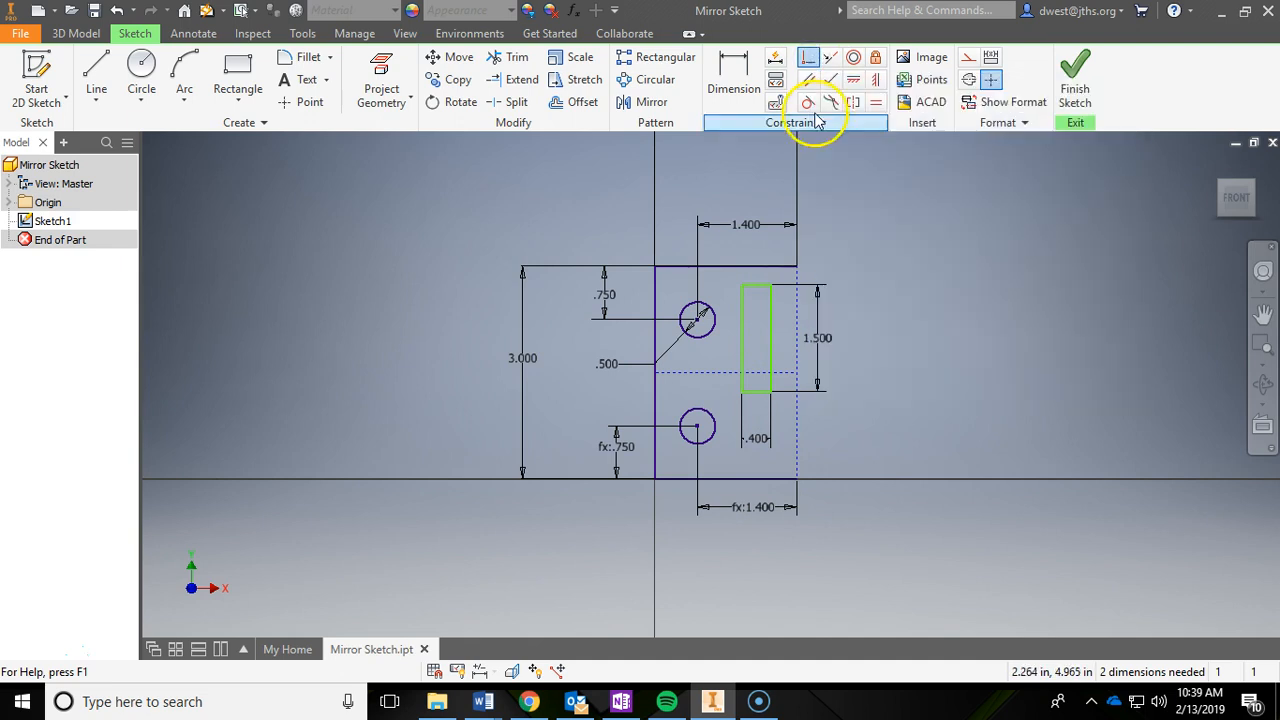
left_click(771, 339)
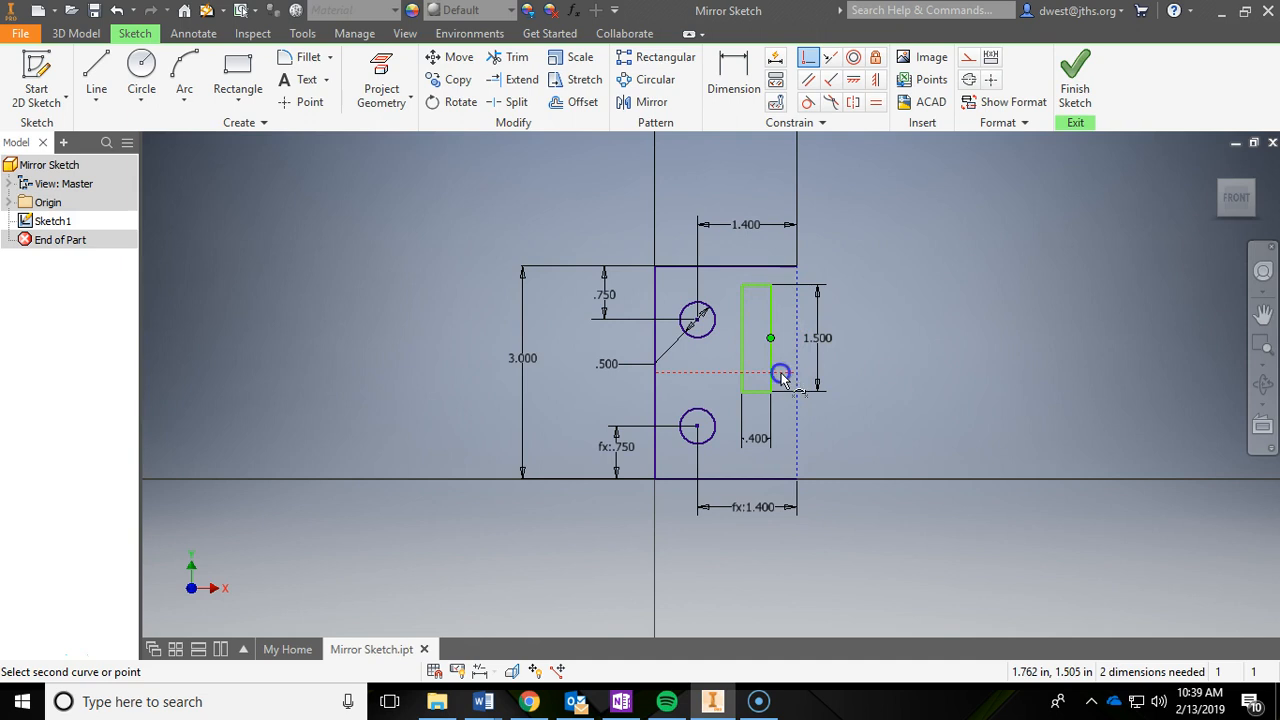
left_click(781, 377)
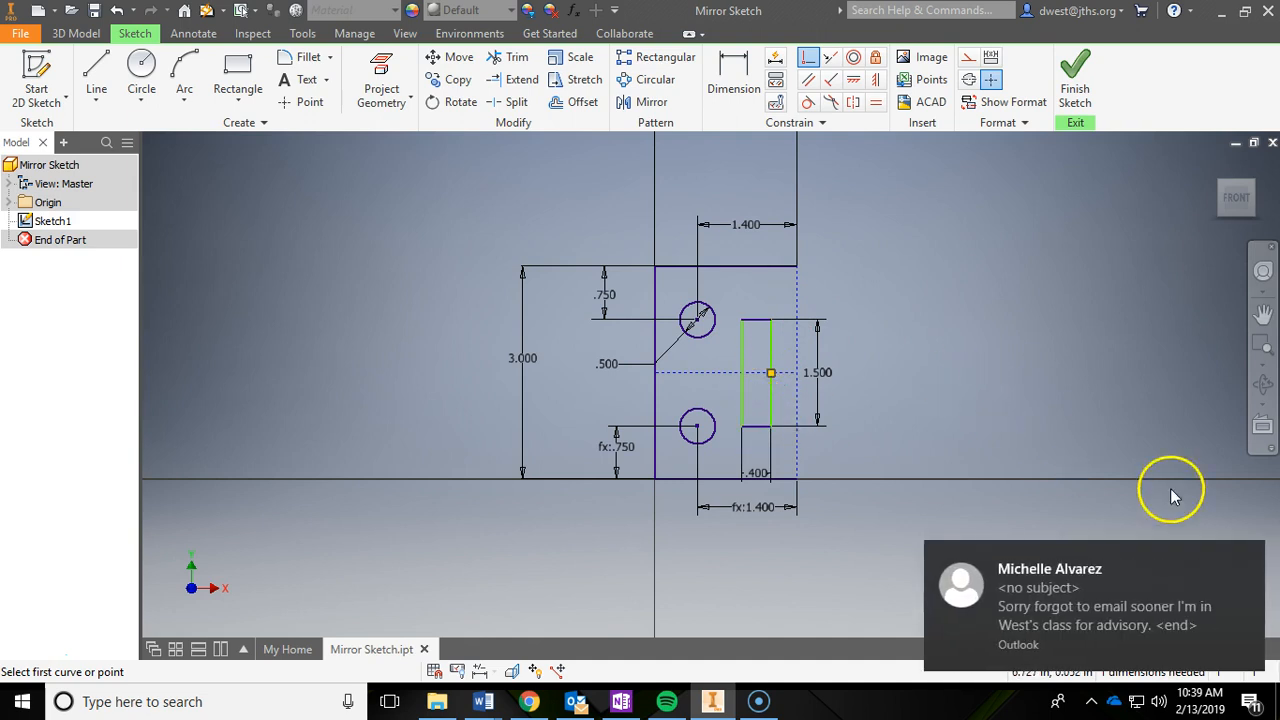
left_click(1248, 558)
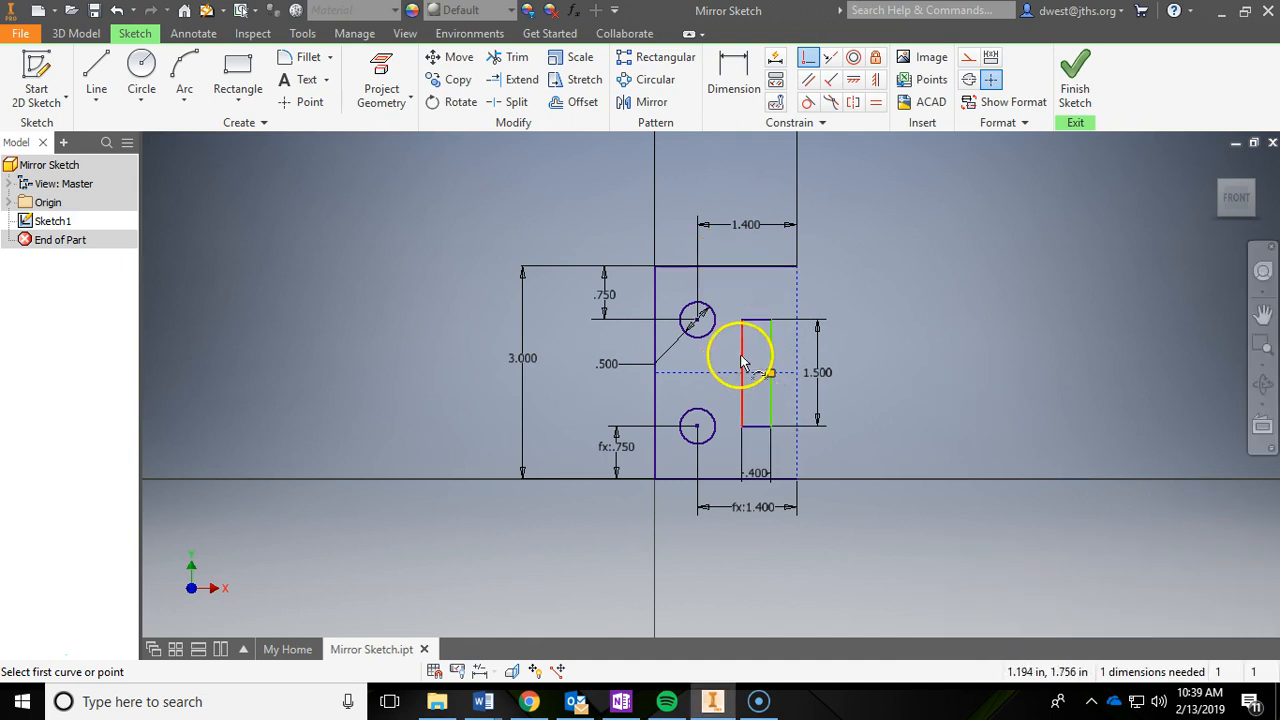
left_click(741, 362)
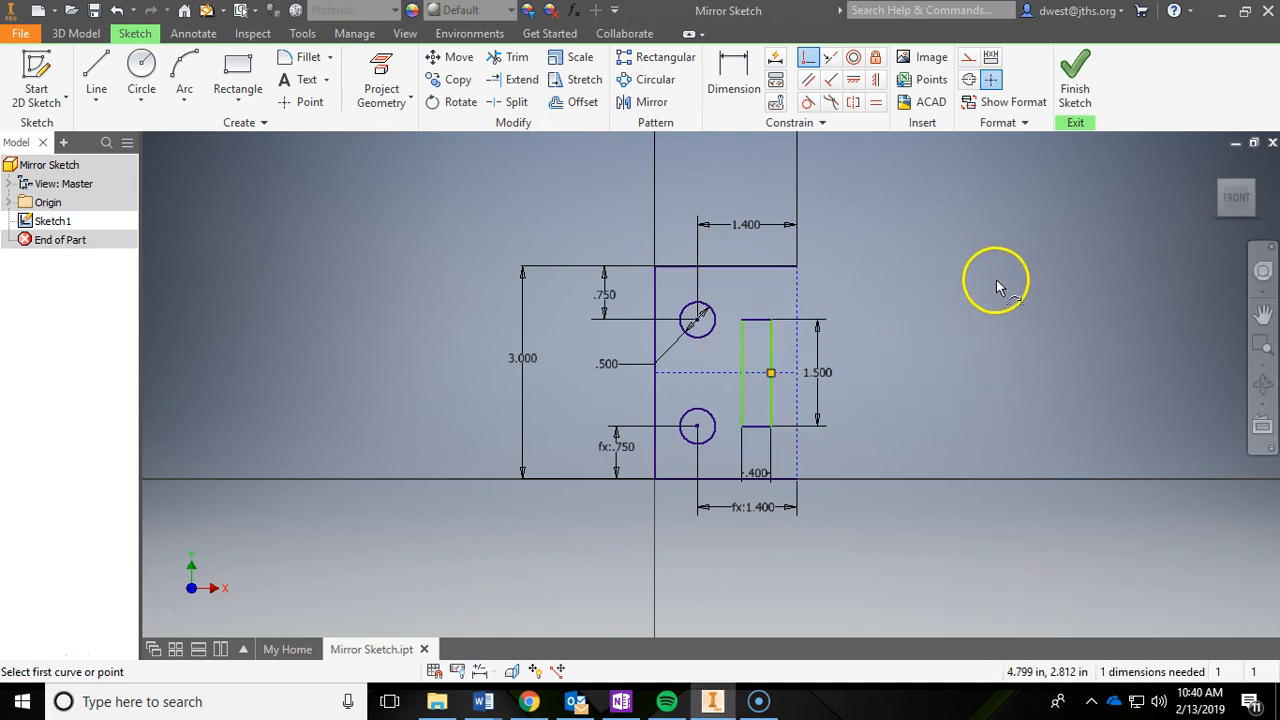
key("Escape")
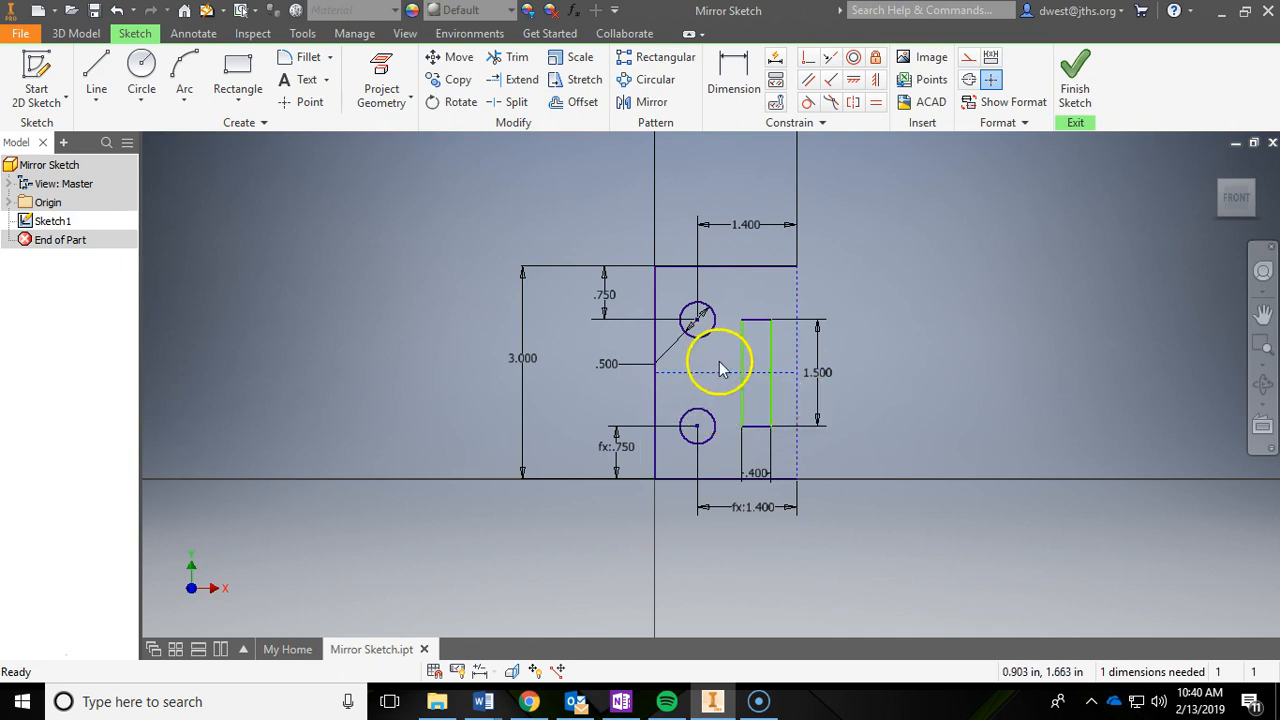
Reposition the slot's width and height dimensions, and dimension its right edge 0.25 in from the vertical construction line
left_click_drag(757, 480, 758, 447)
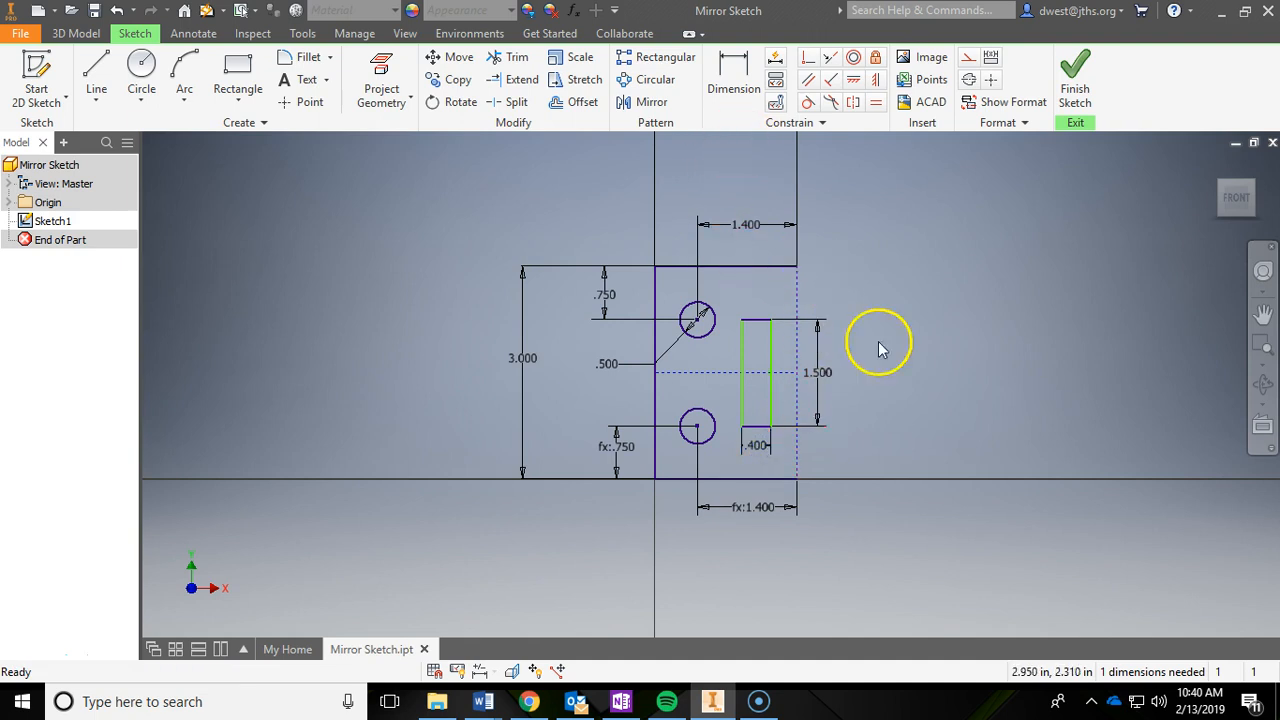
left_click_drag(830, 378, 733, 380)
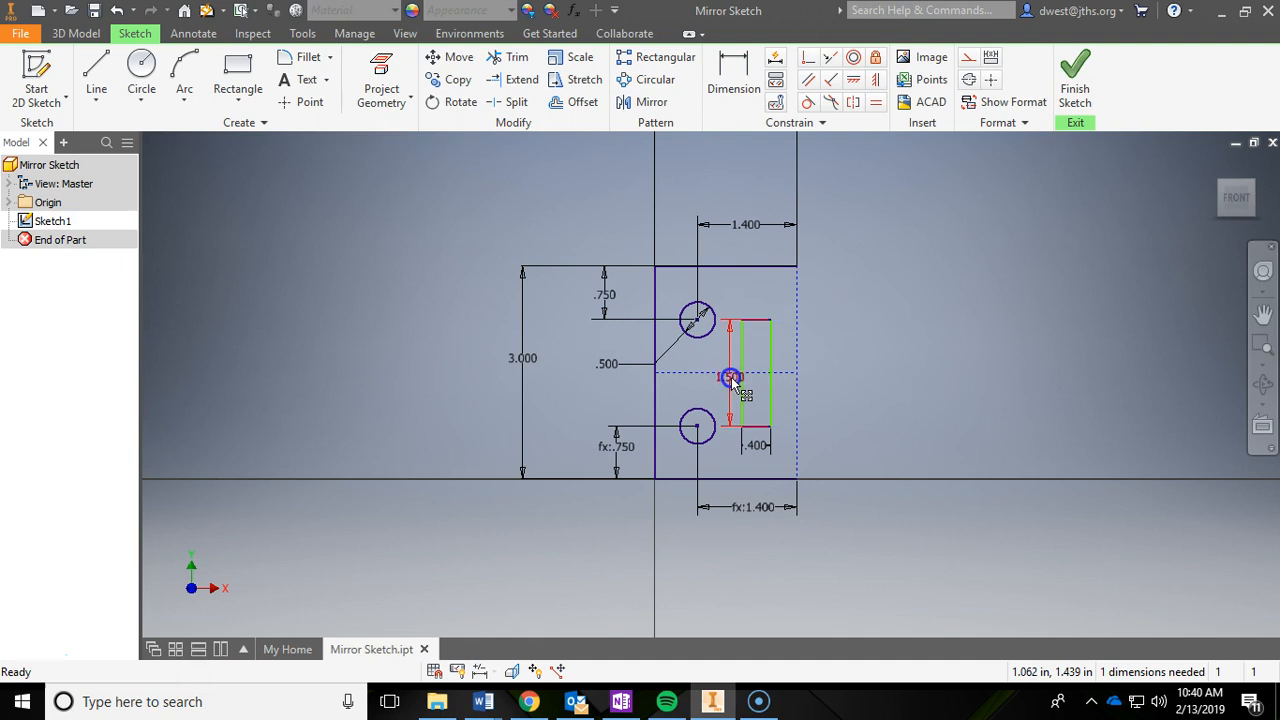
left_click(734, 78)
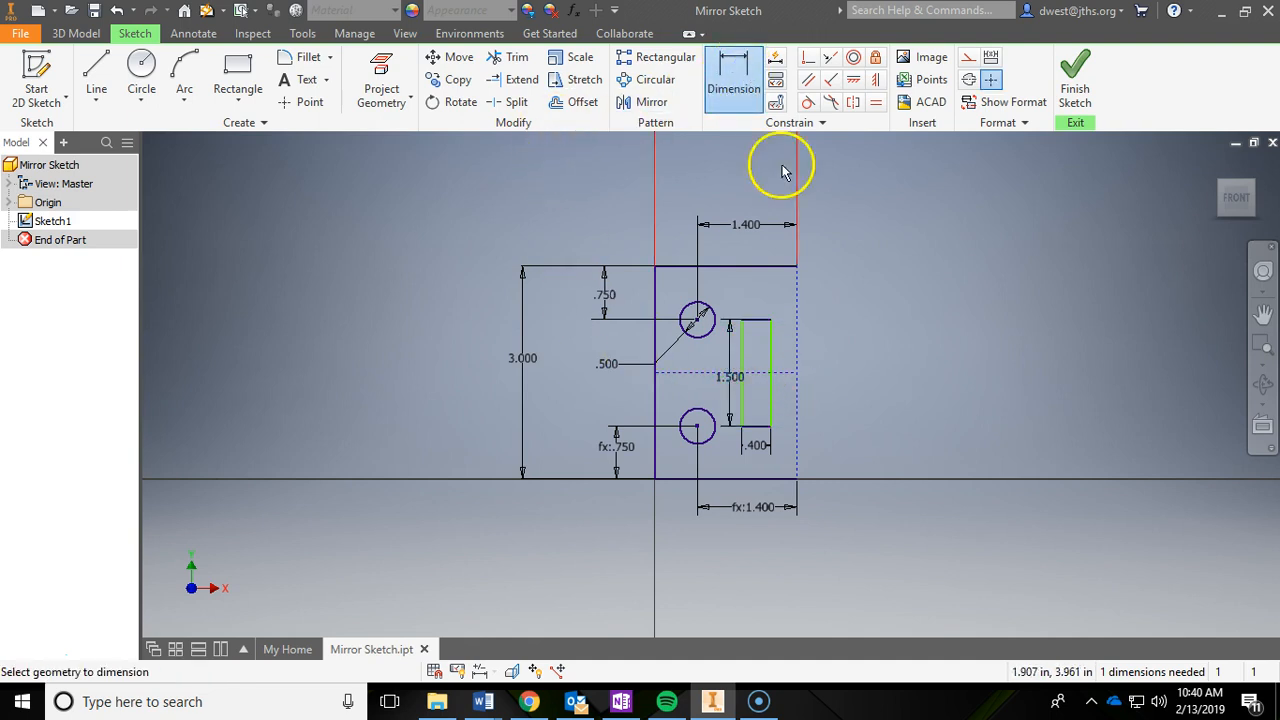
left_click(775, 388)
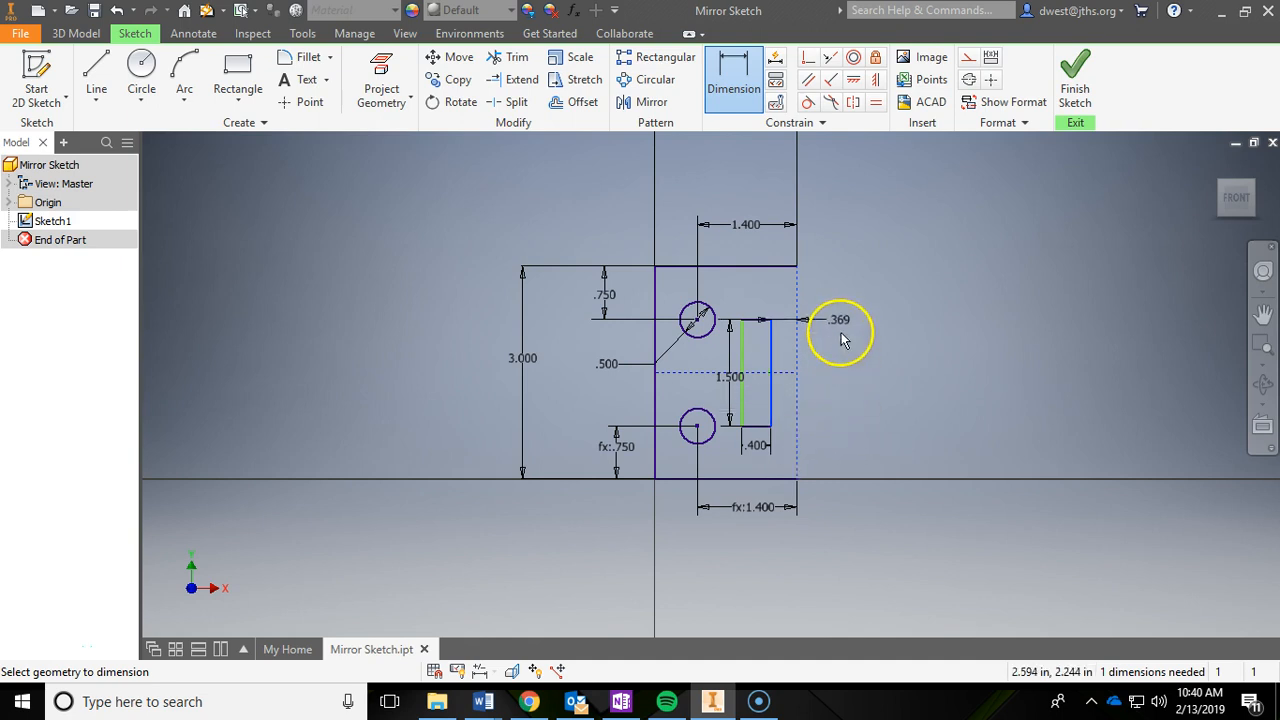
left_click(835, 298)
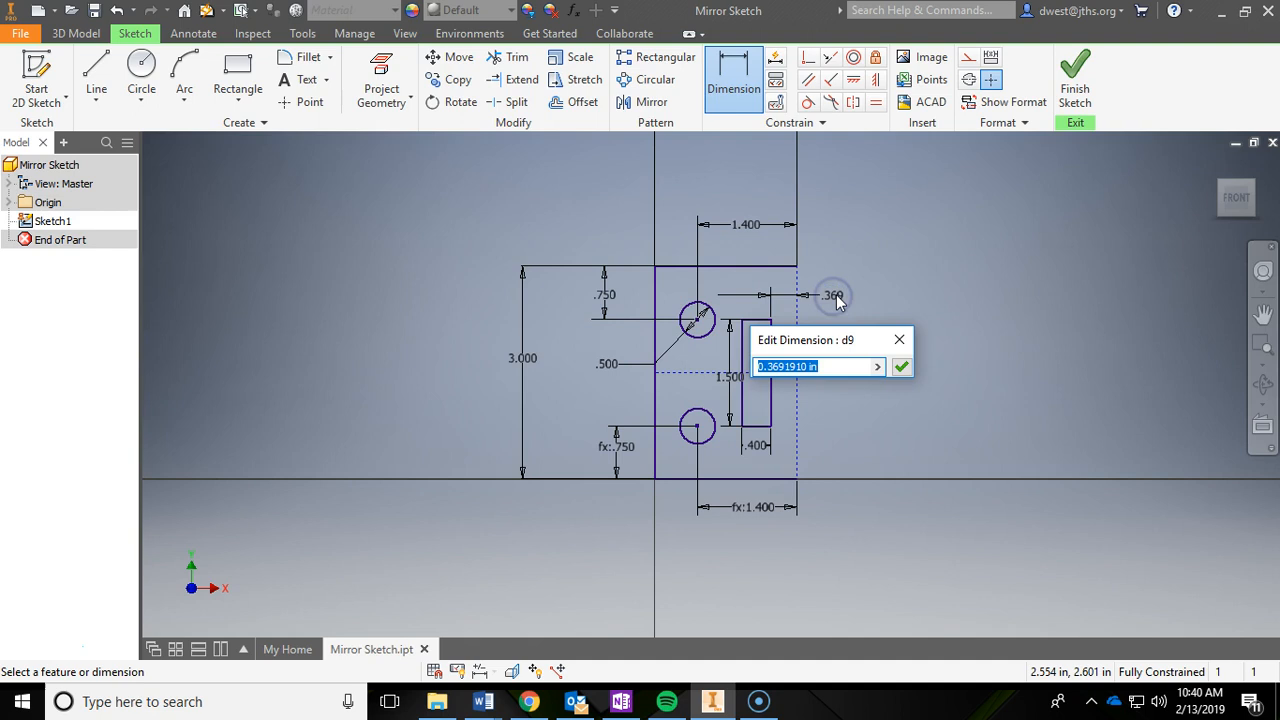
key("Return")
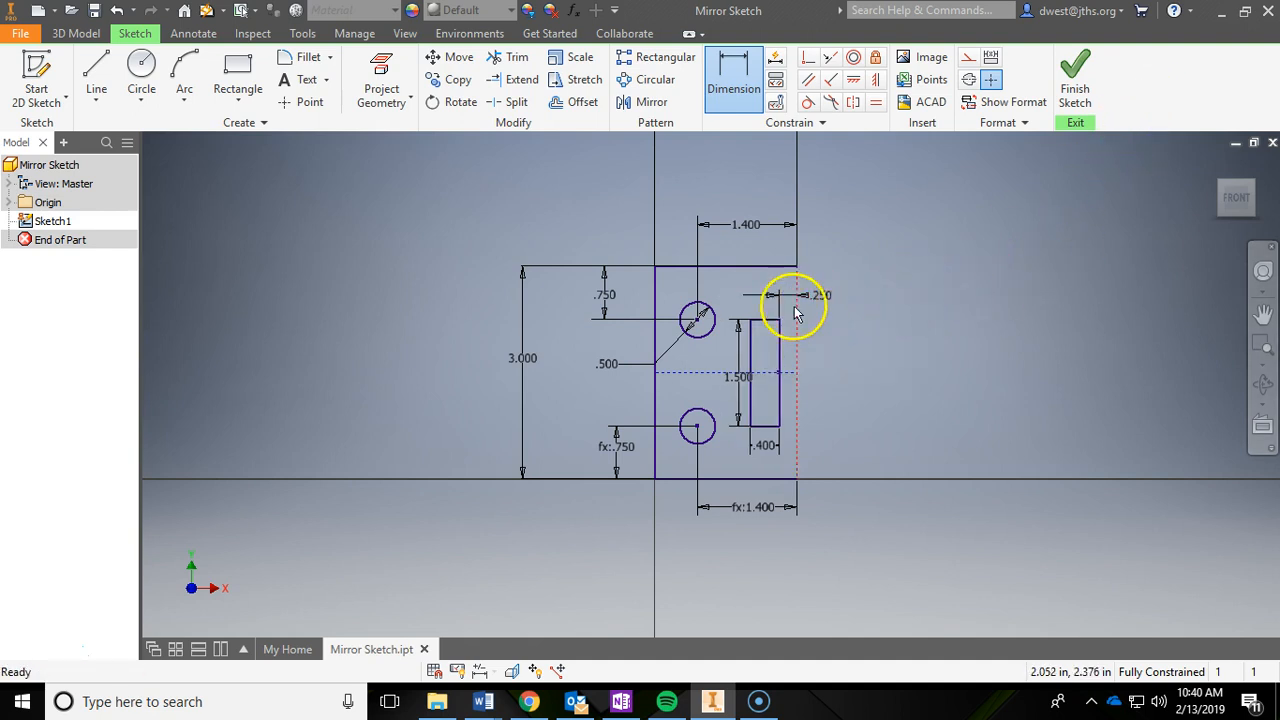
key("Escape")
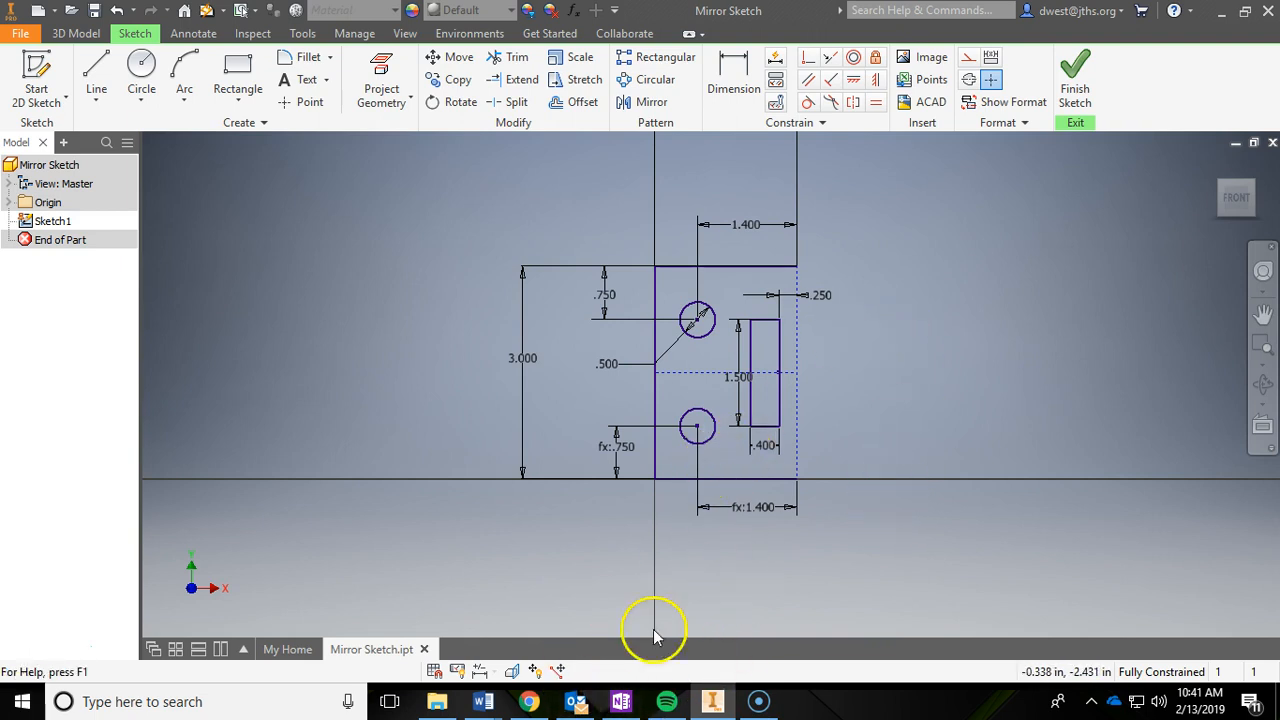
Review the Before and After figures on the Activity 5.5.b page in Chrome, and return to the Inventor sketch
left_click(527, 701)
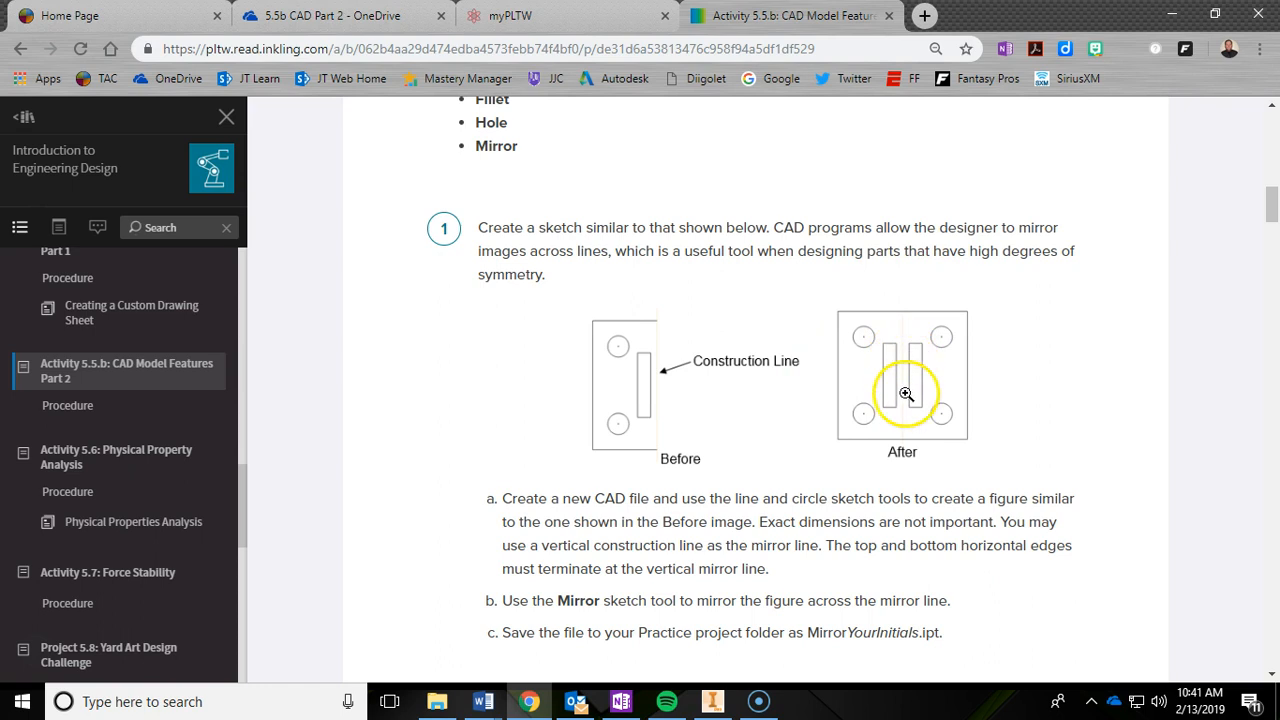
left_click(1172, 19)
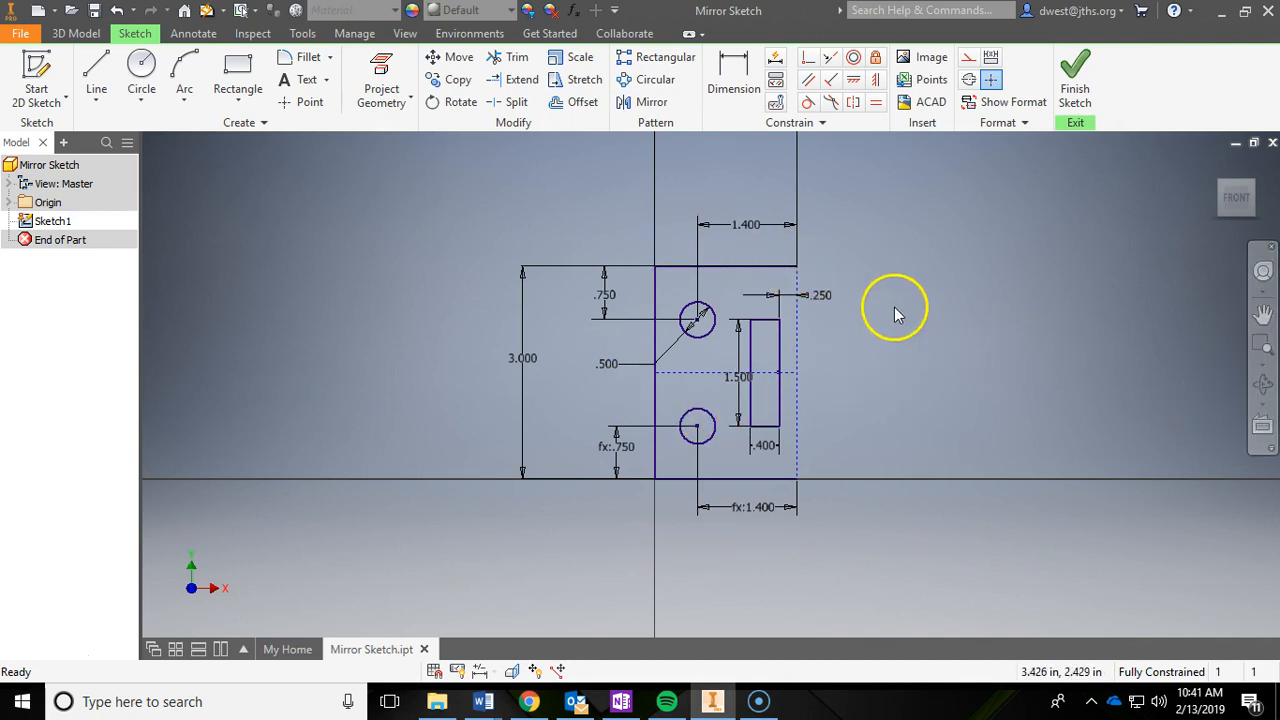
Mirror all of the half-plate's sketch geometry about the vertical construction line and finish the sketch
mouse_move(418, 158)
left_mouse_down()
mouse_move(686, 323)
mouse_move(965, 588)
left_mouse_up()
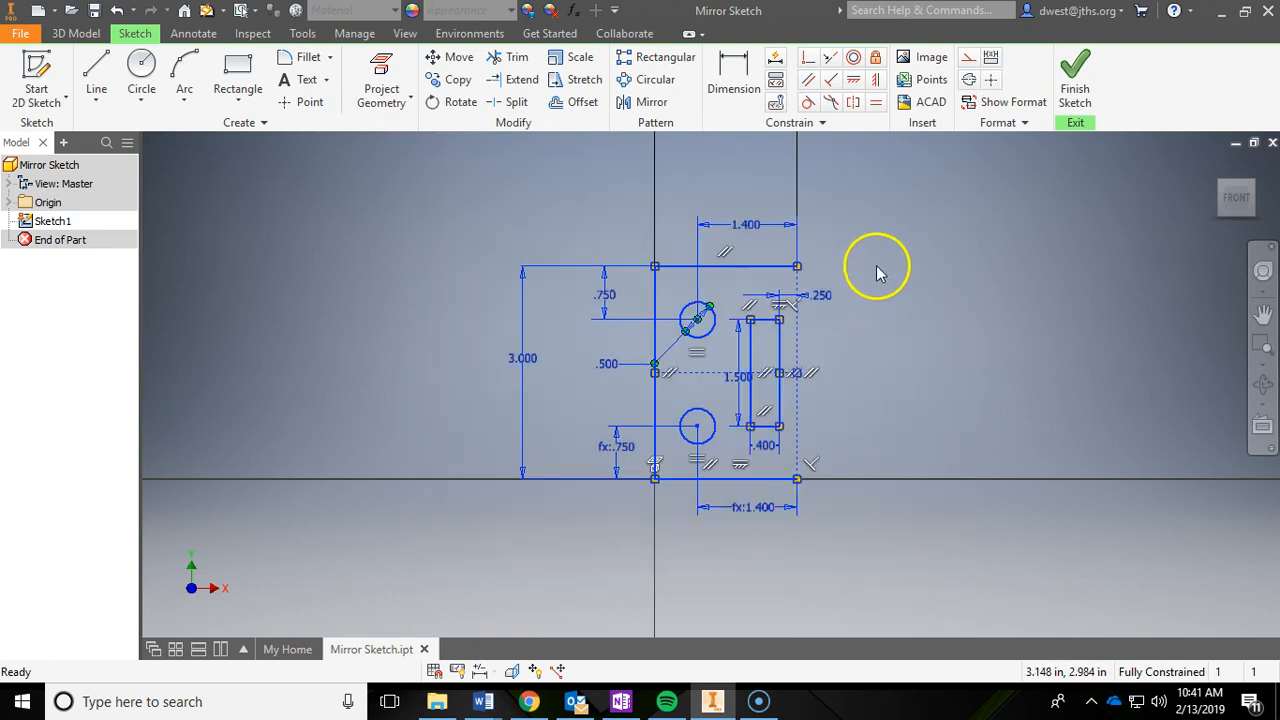
left_click(651, 102)
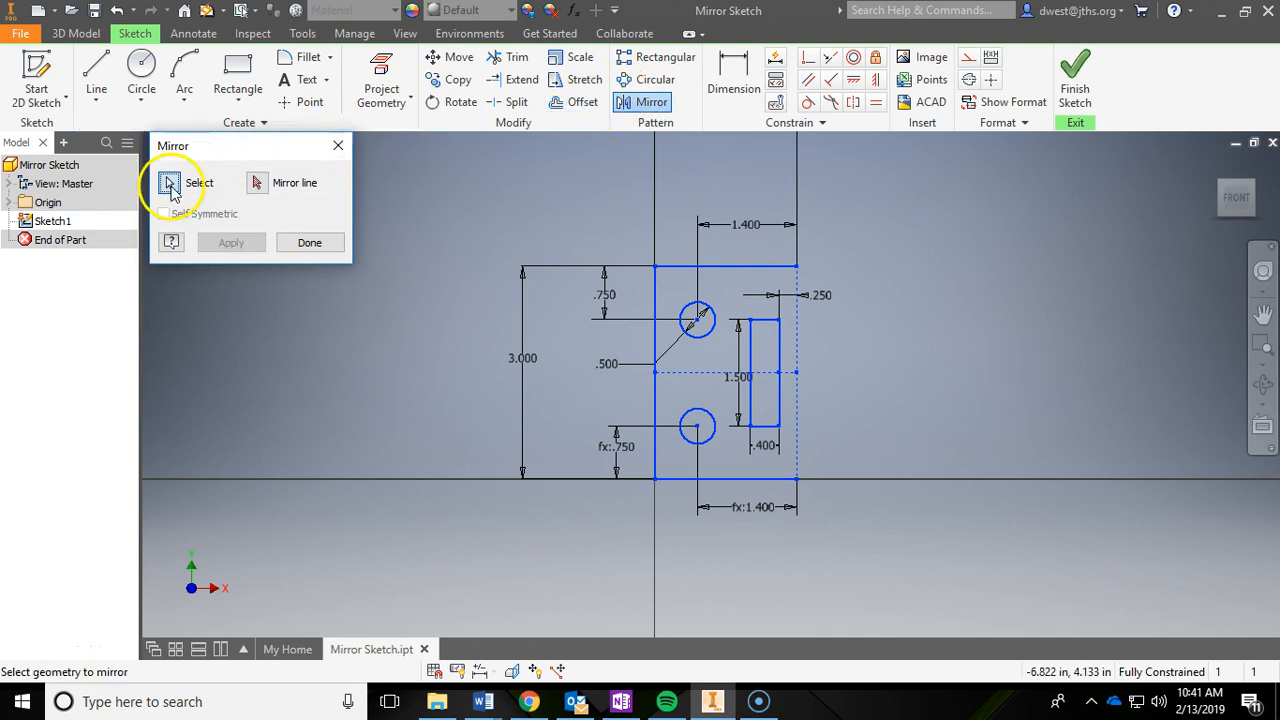
left_click(258, 184)
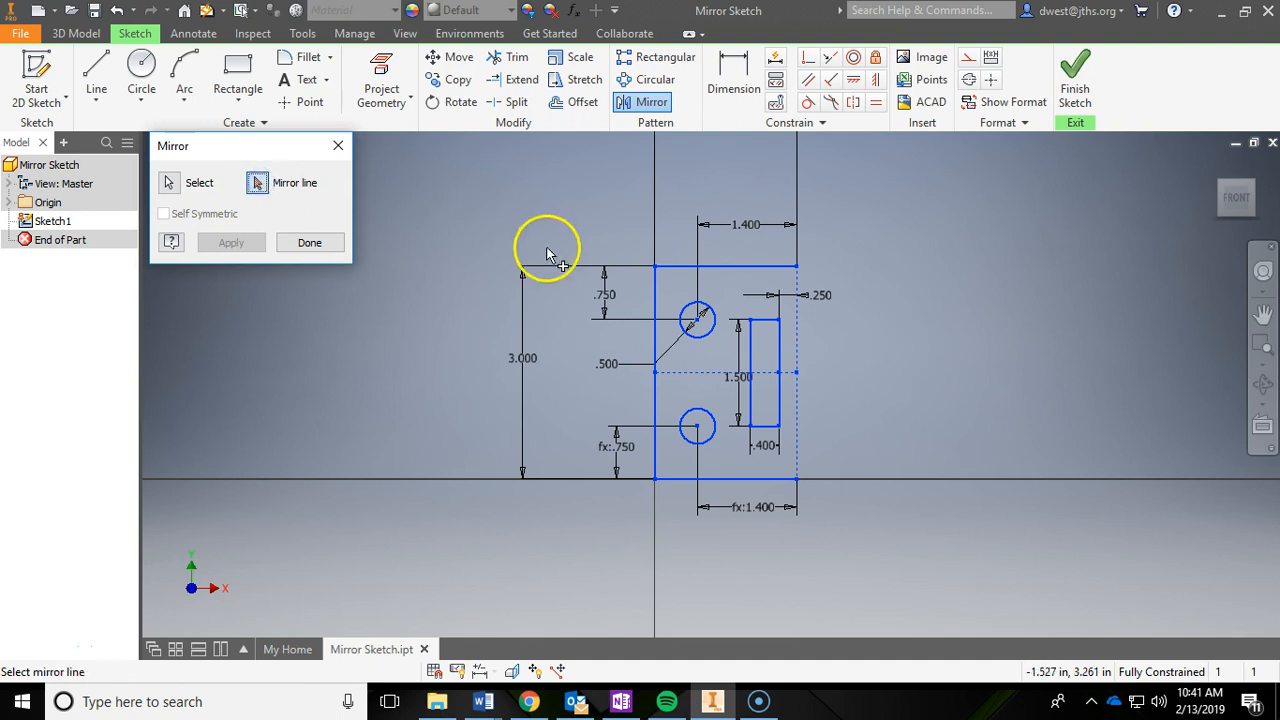
left_click(798, 330)
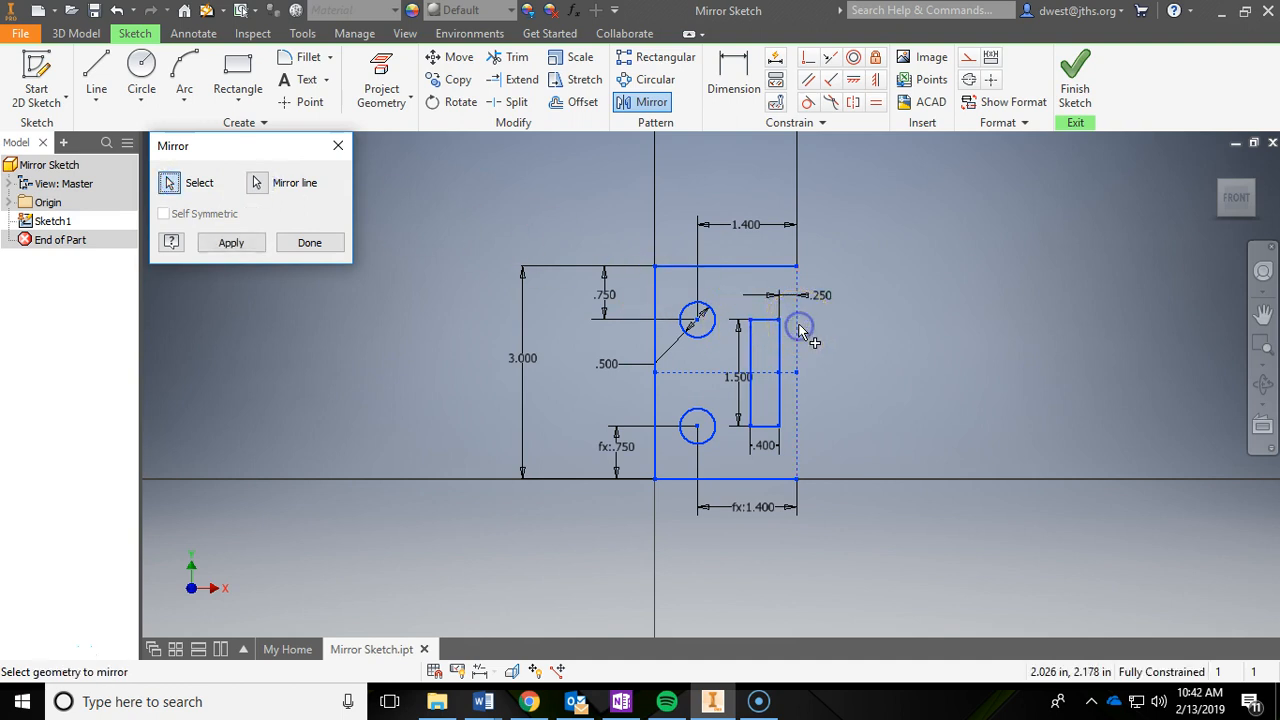
left_click(233, 245)
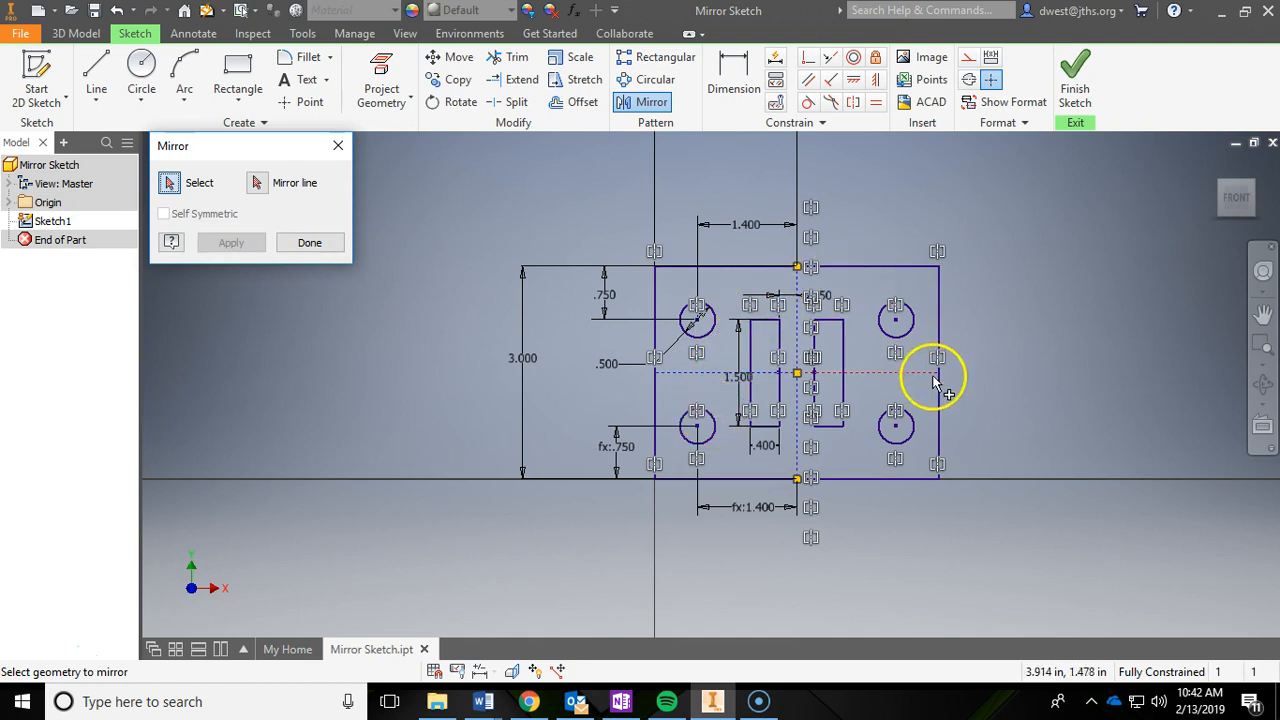
left_click(312, 245)
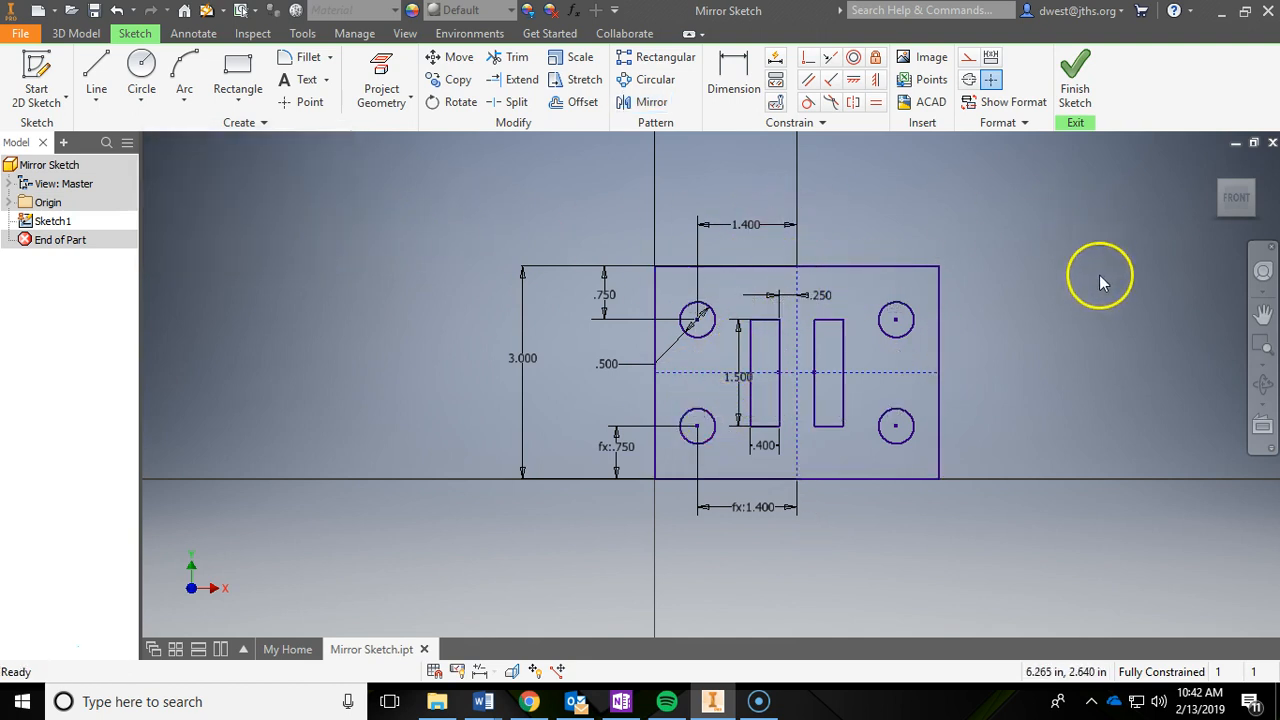
left_click(1082, 82)
Reopen Sketch1 and move the half-plate's width dimension and the plate's height dimension closer to the profile
mouse_move(951, 363)
middle_mouse_down()
mouse_move(720, 425)
mouse_move(686, 423)
mouse_move(680, 389)
mouse_move(641, 426)
middle_mouse_up()
left_click(48, 221)
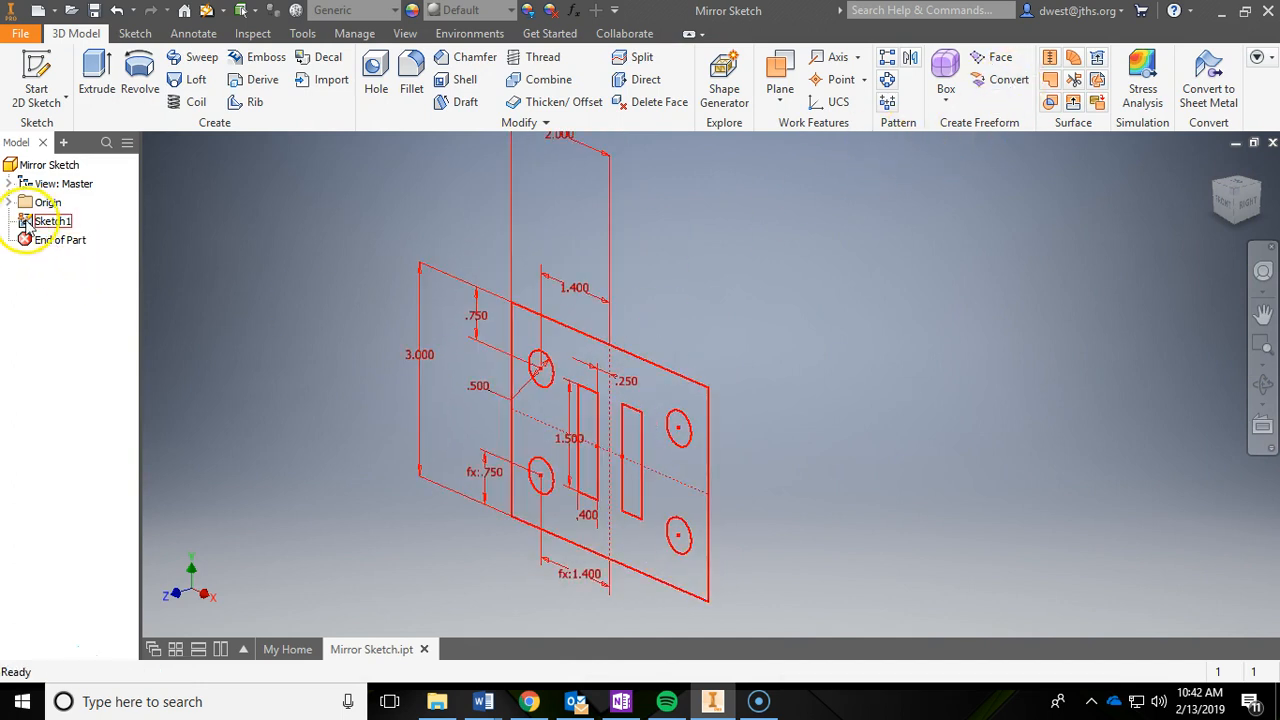
double_click(30, 222)
left_click_drag(703, 149, 714, 283)
left_click_drag(487, 450, 531, 449)
mouse_move(713, 373)
middle_mouse_down()
mouse_move(434, 254)
mouse_move(396, 253)
middle_mouse_up()
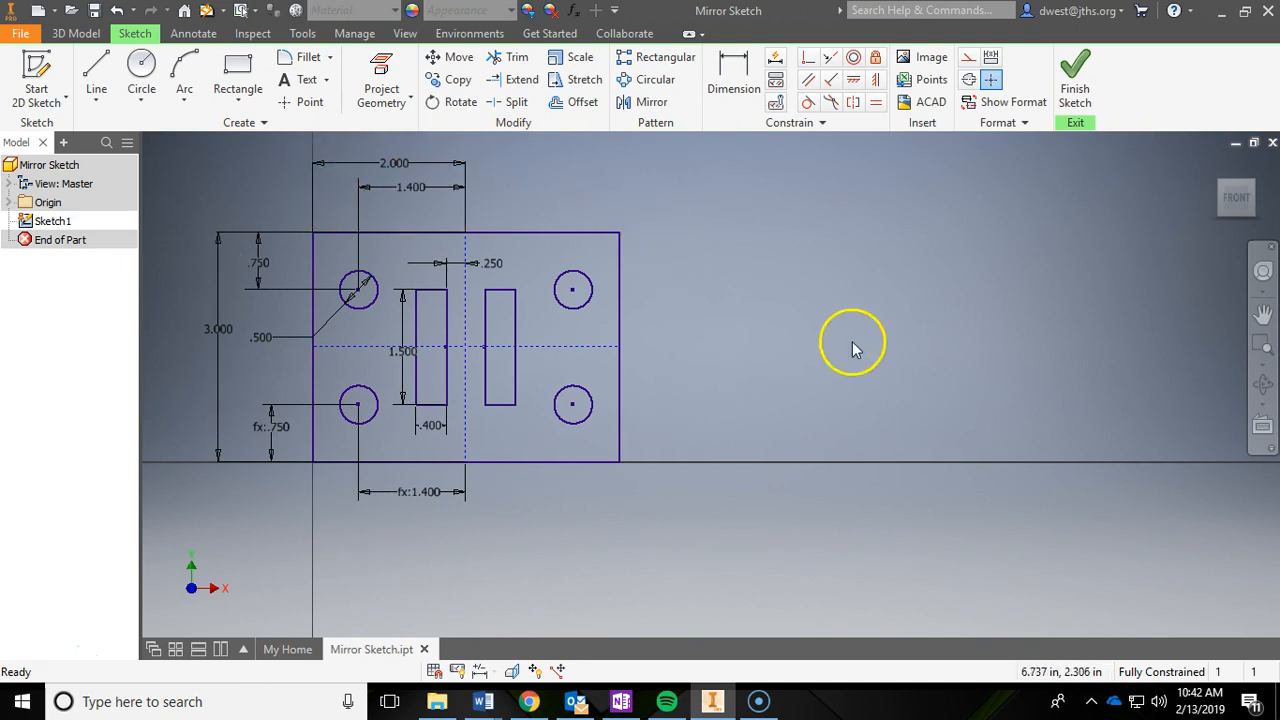
Show all constraints in the sketch, examine the symmetry constraints linking the mirrored geometry, and finish the sketch
right_click(548, 199)
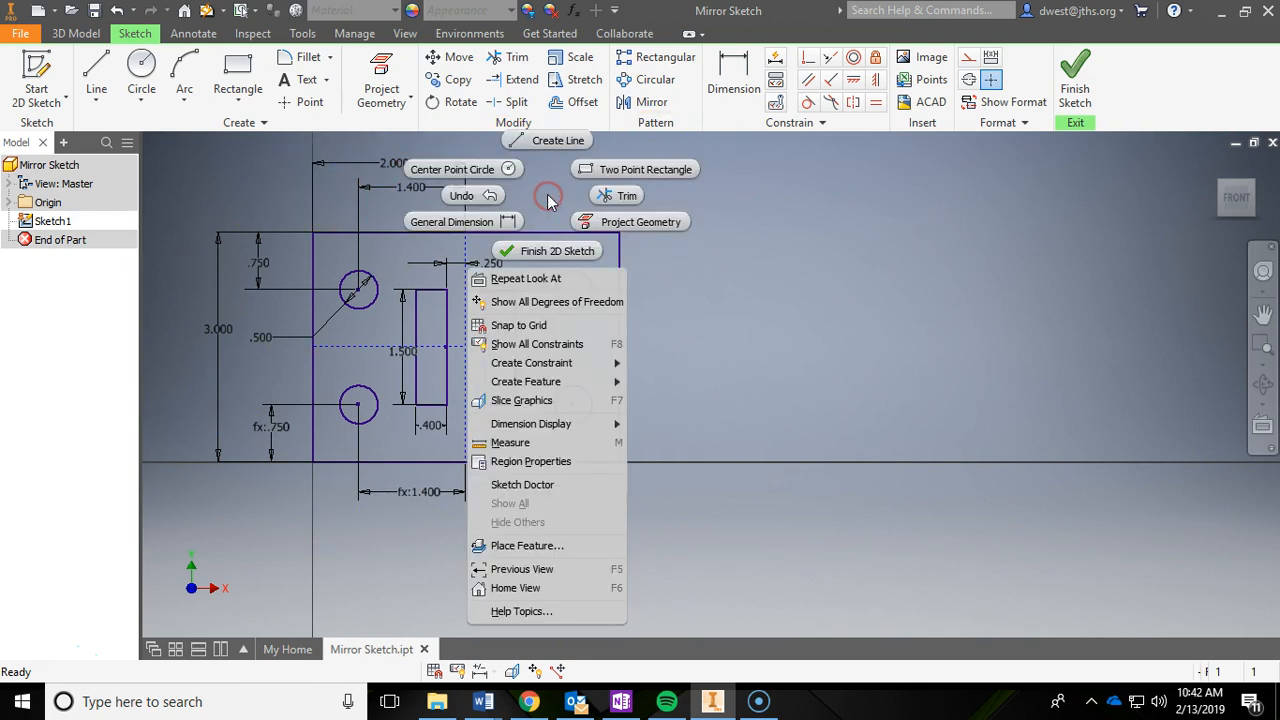
left_click(548, 344)
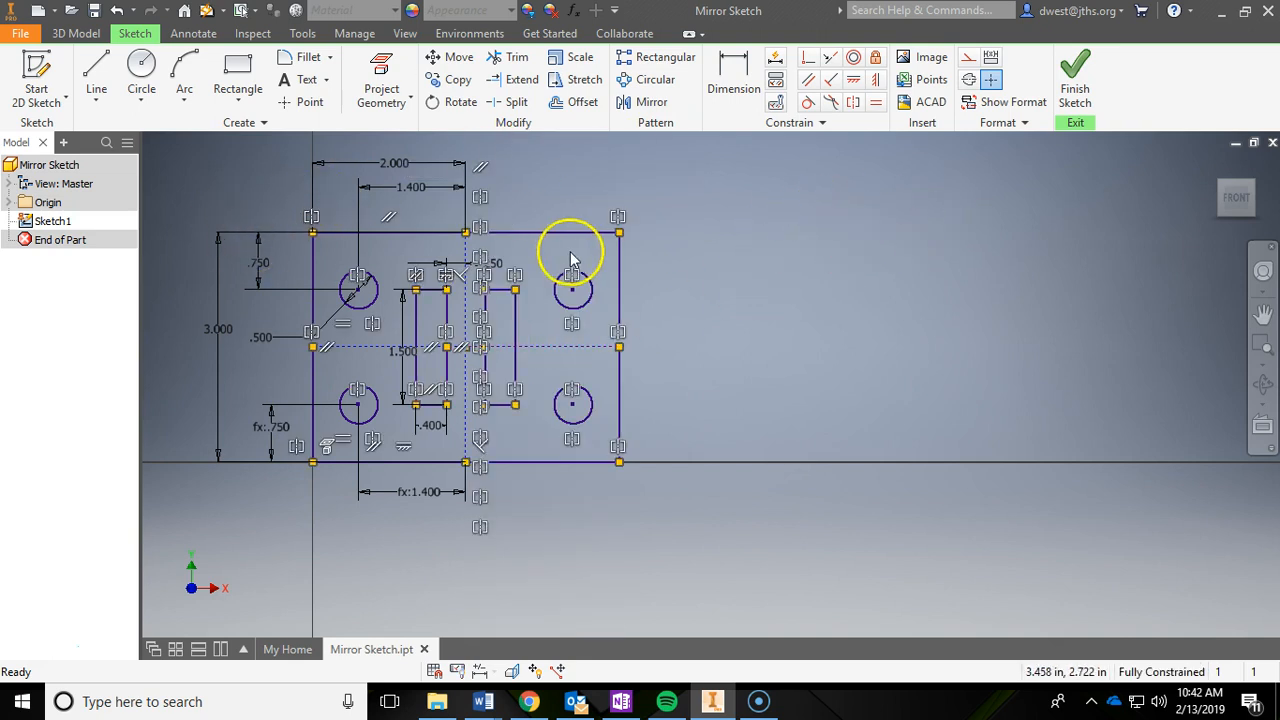
middle_click_drag(752, 208, 752, 248)
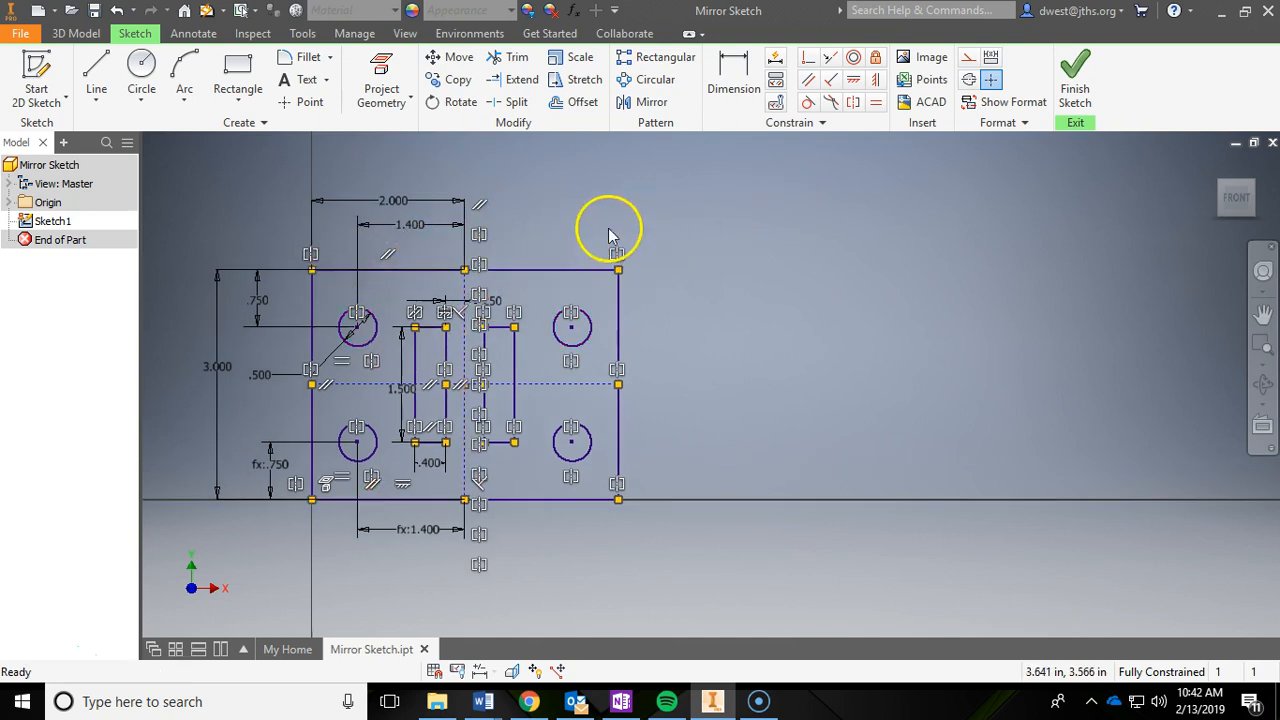
right_click(548, 208)
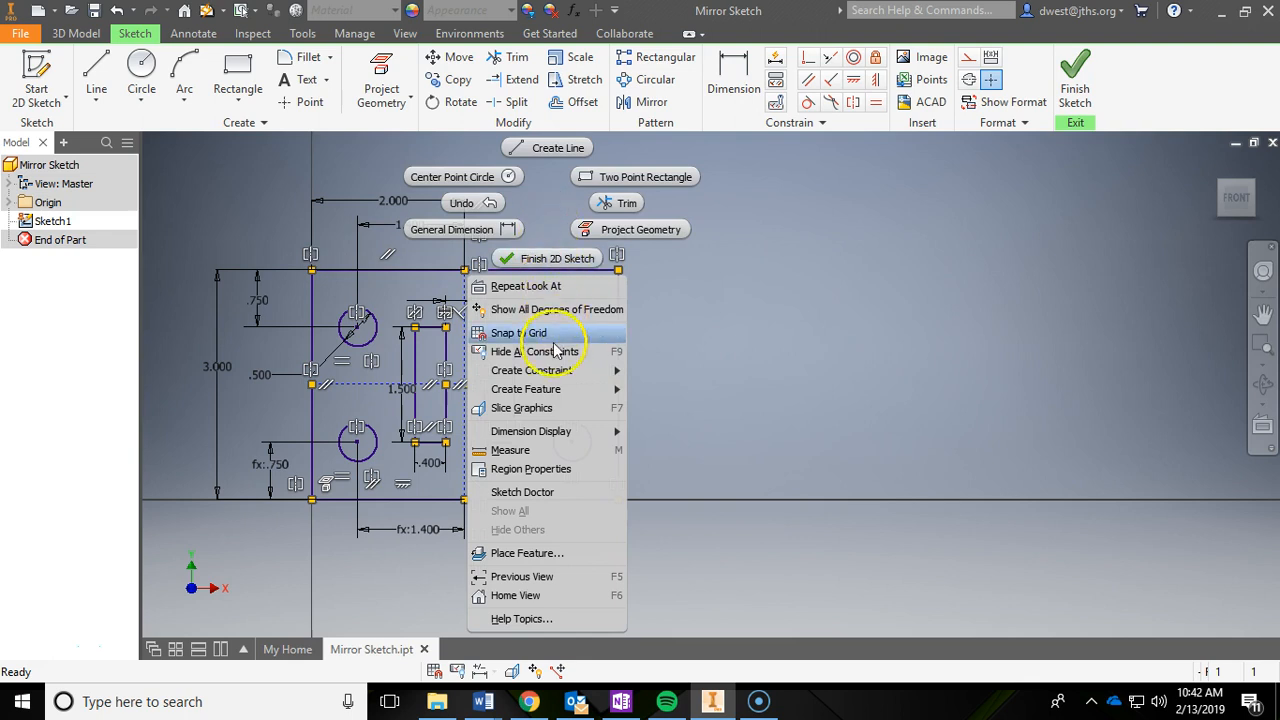
left_click(845, 287)
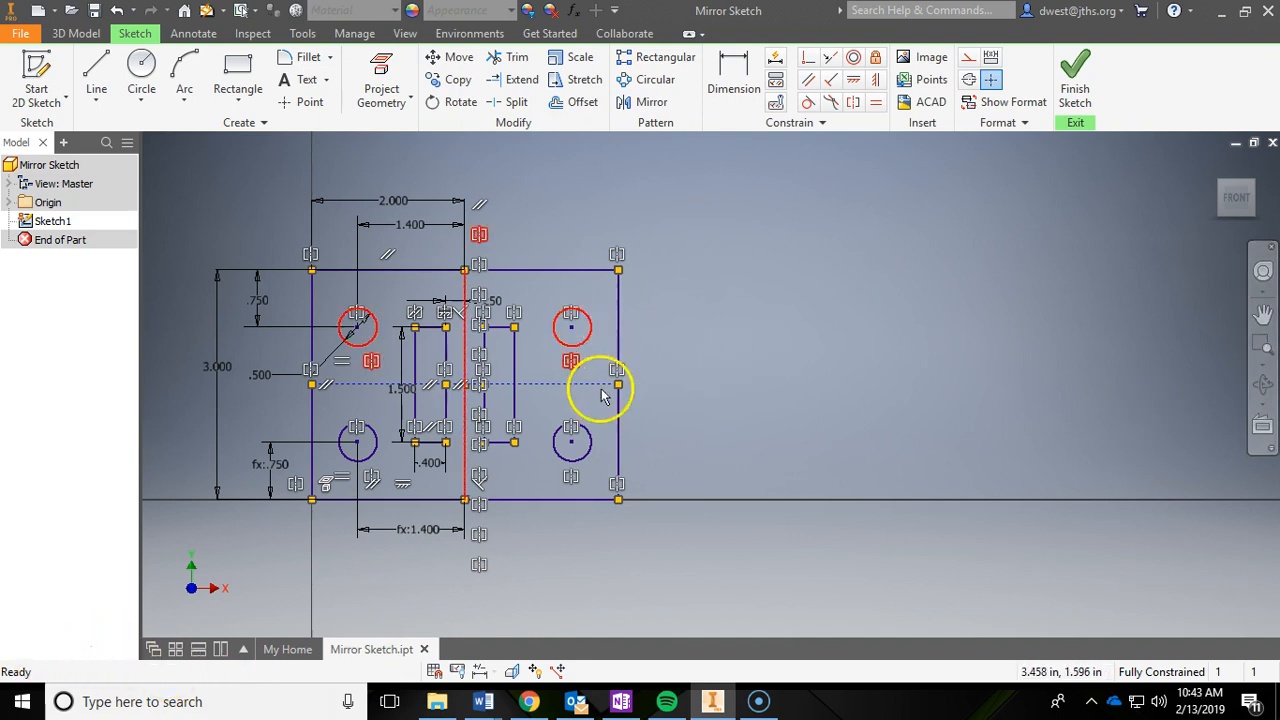
left_click(1075, 80)
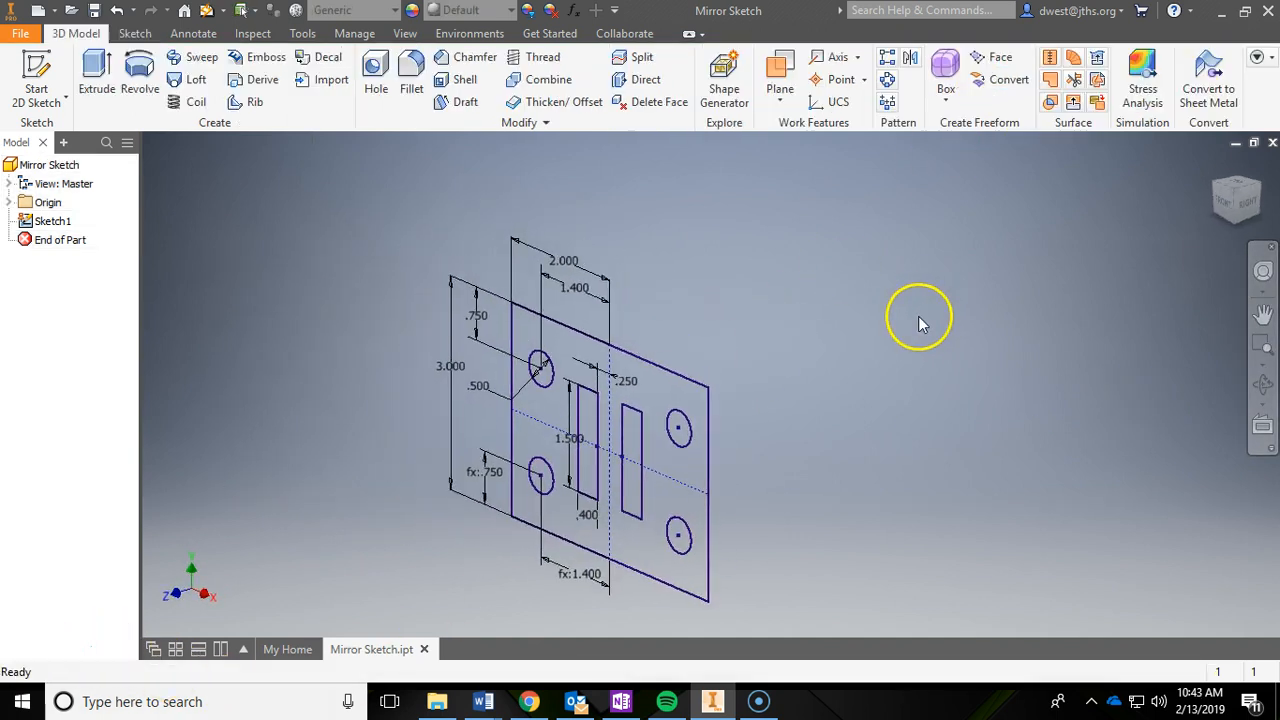